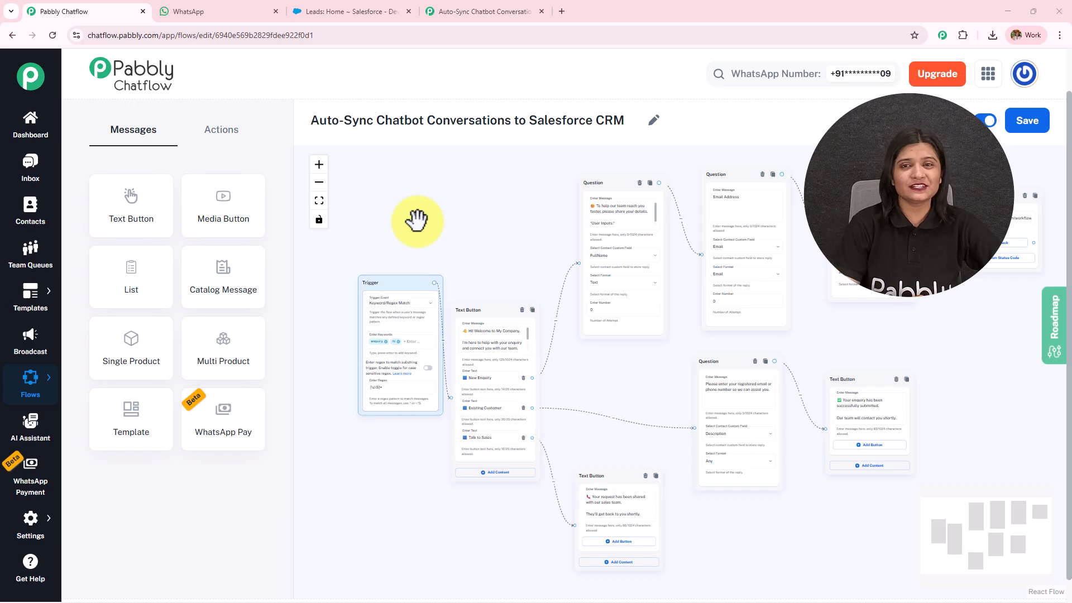
Step: Look over the Salesforce leads list, then pan the chatbot flow to see its later nodes
{"action": "left_click", "coordinate": [323, 2]}
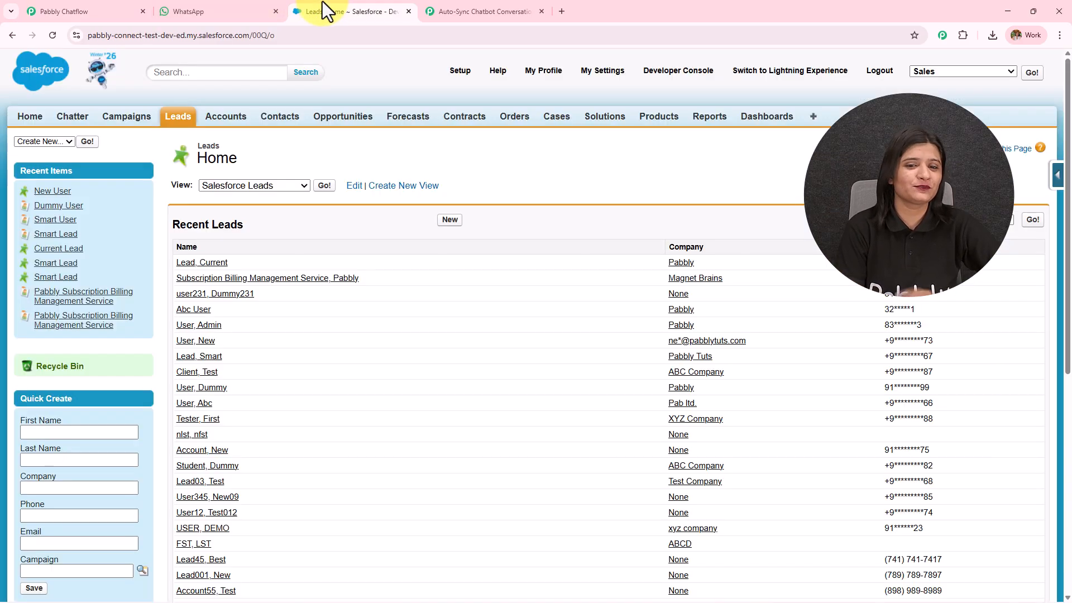
{"action": "left_click", "coordinate": [89, 10]}
{"action": "scroll", "coordinate": [536, 367], "scroll_direction": "up", "scroll_amount": 2}
{"action": "scroll", "coordinate": [788, 395], "scroll_direction": "down", "scroll_amount": 2}
{"action": "left_click_drag", "start_coordinate": [723, 380], "coordinate": [550, 382]}
Step: Send 'Hi, I have an enquiry' to the chatbot number on WhatsApp
{"action": "left_click", "coordinate": [231, 10]}
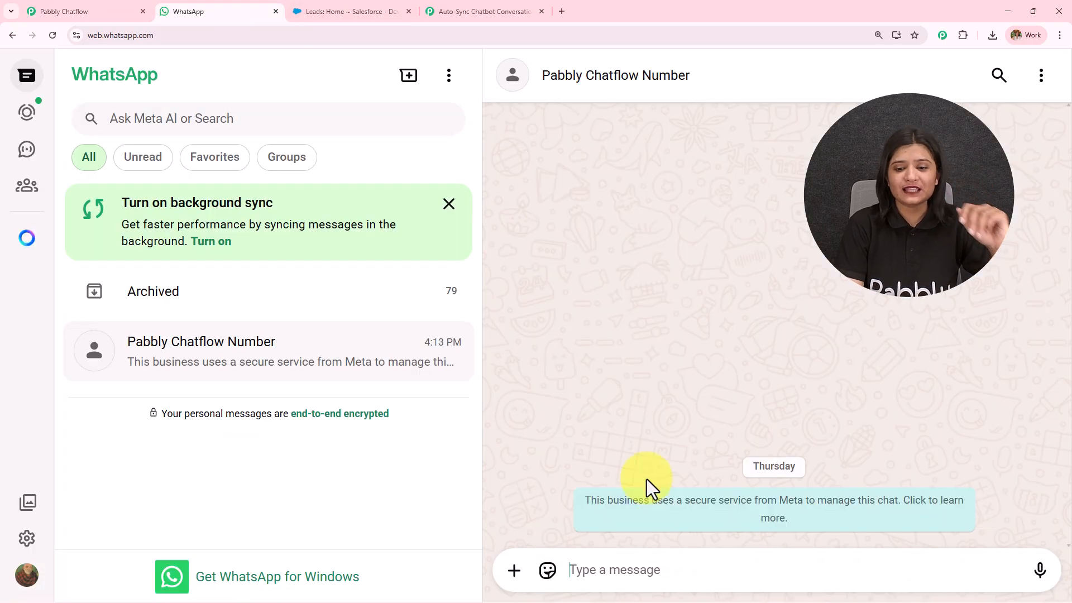
{"action": "type", "text": "Hi, I have an enquiry"}
{"action": "key", "text": "Return"}
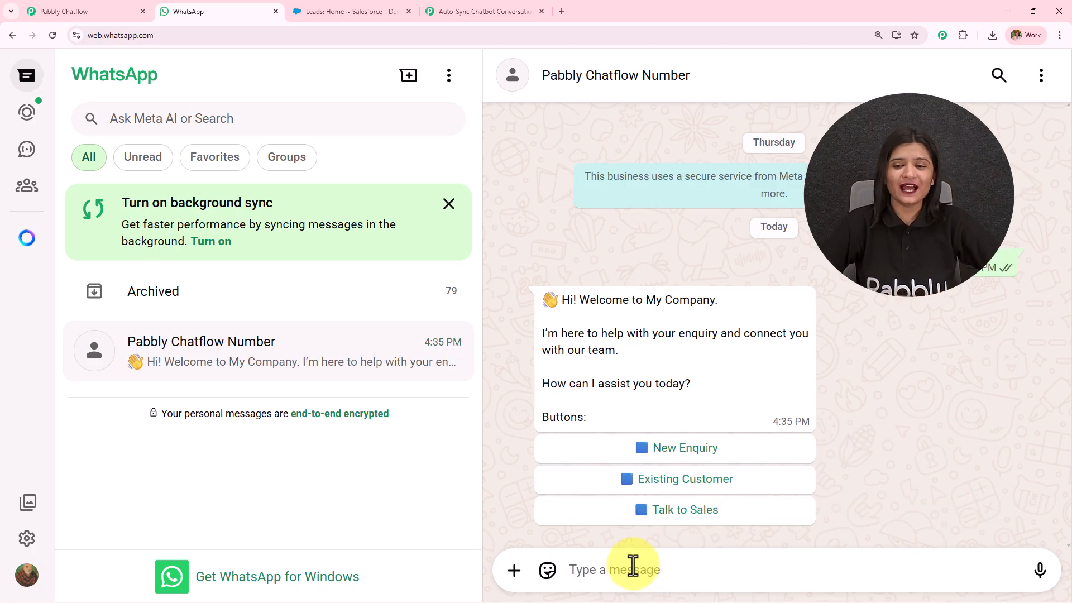
Step: Review the welcome Text Button node, the Pabbly Connect workflow and the Salesforce leads list
{"action": "left_click", "coordinate": [80, 8]}
{"action": "left_click_drag", "start_coordinate": [566, 364], "coordinate": [905, 357]}
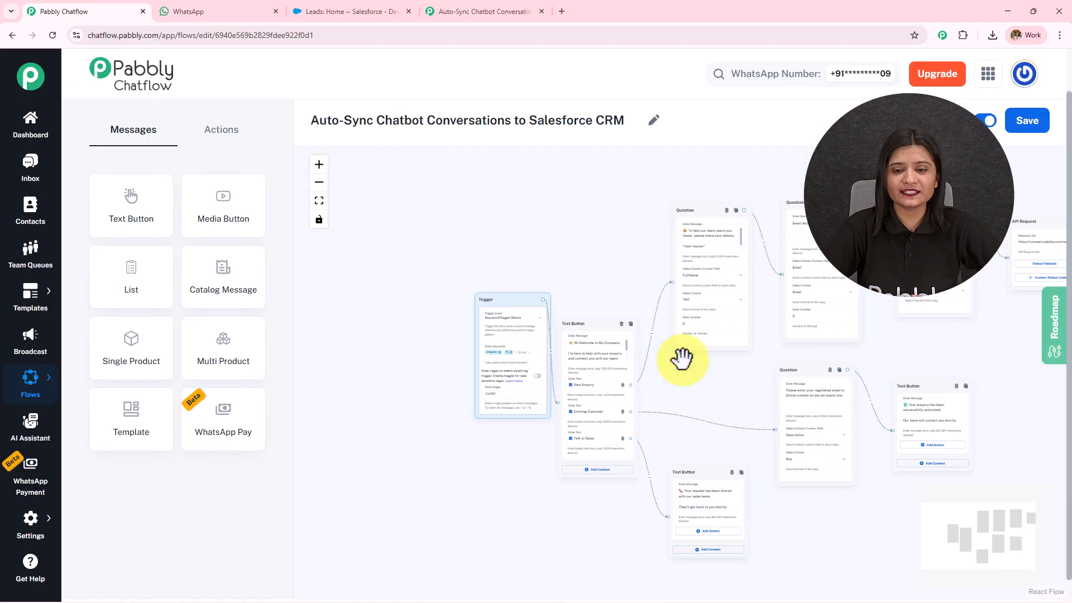
{"action": "scroll", "coordinate": [665, 369], "scroll_direction": "up", "scroll_amount": 4}
{"action": "scroll", "coordinate": [689, 368], "scroll_direction": "up", "scroll_amount": 2}
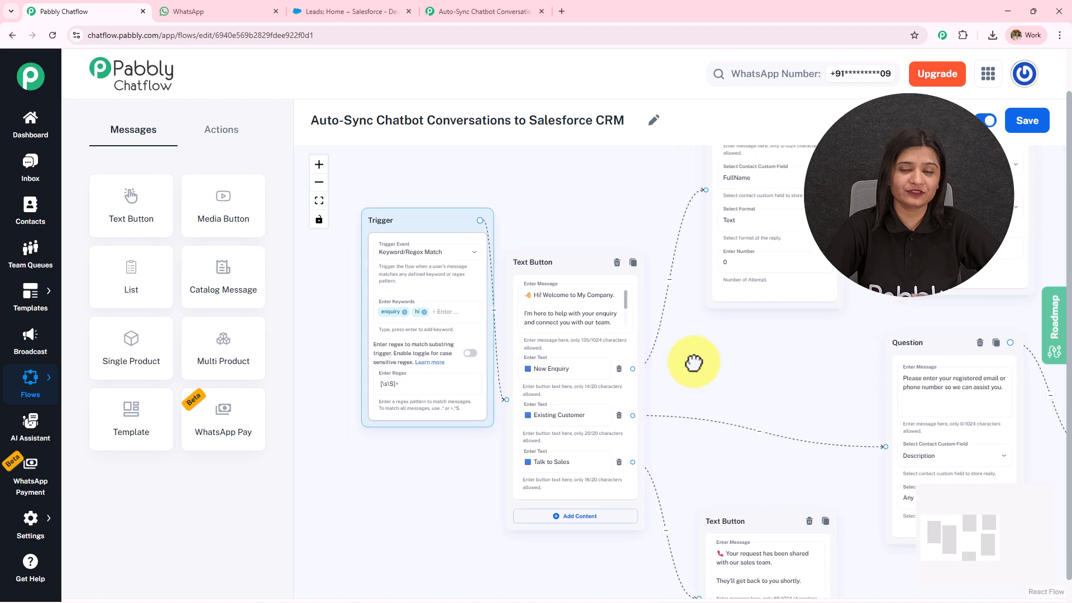
{"action": "scroll", "coordinate": [698, 358], "scroll_direction": "up", "scroll_amount": 3}
{"action": "left_click", "coordinate": [435, 268]}
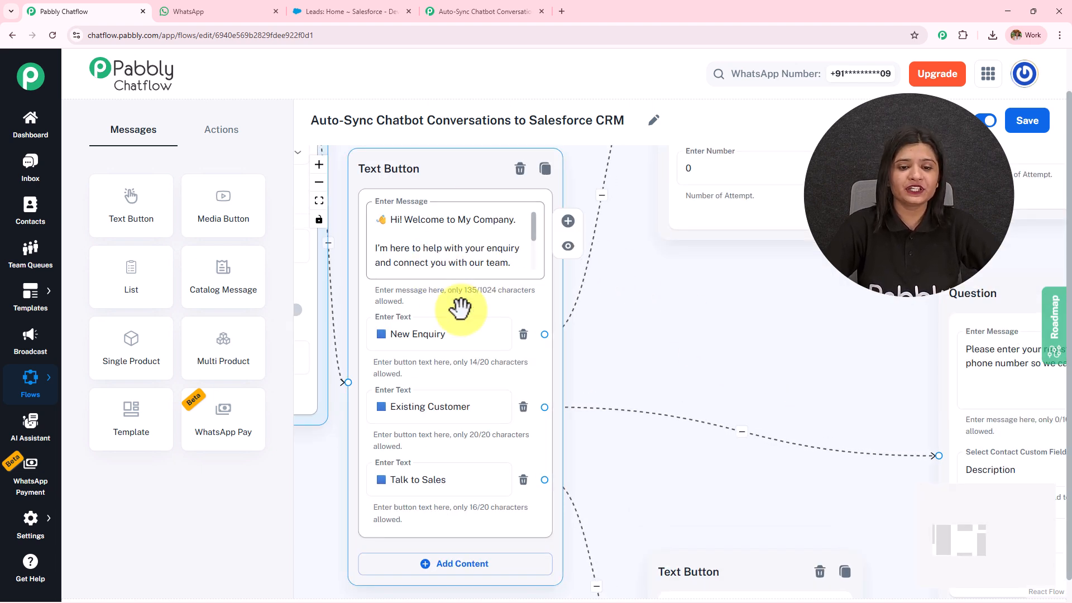
{"action": "left_click", "coordinate": [487, 7]}
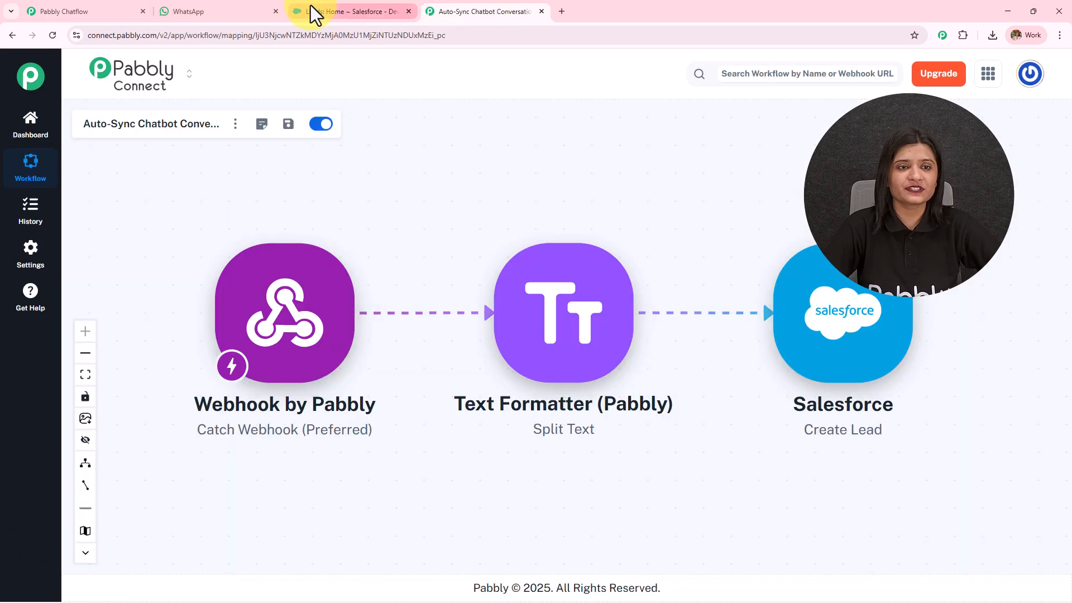
{"action": "left_click", "coordinate": [310, 8]}
{"action": "left_click", "coordinate": [185, 8]}
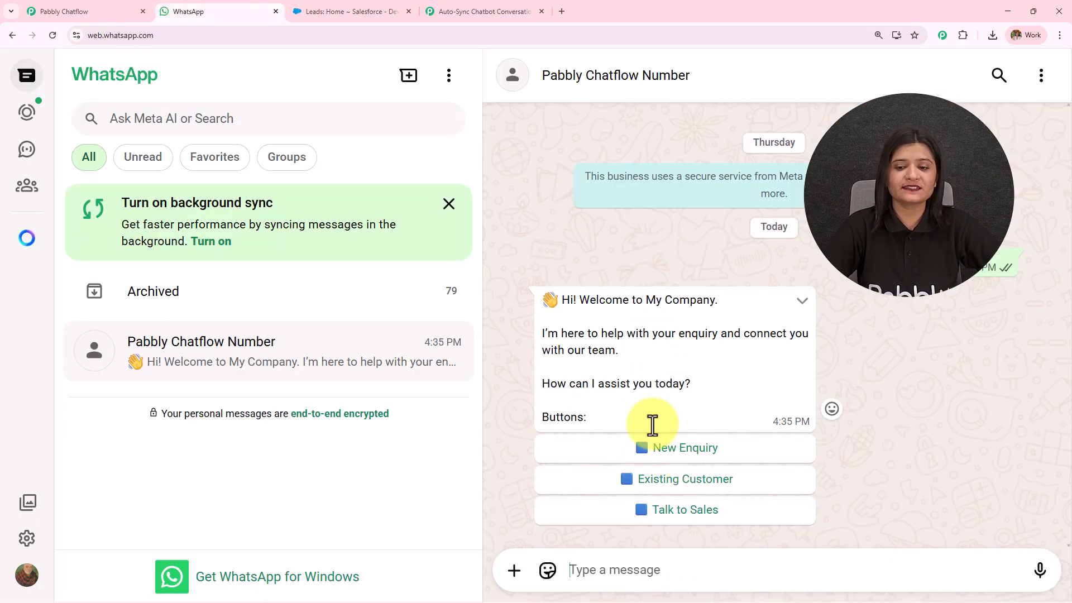
Step: Choose New Enquiry and reply with the contact's full name, e-mail address and phone number
{"action": "left_click", "coordinate": [654, 449]}
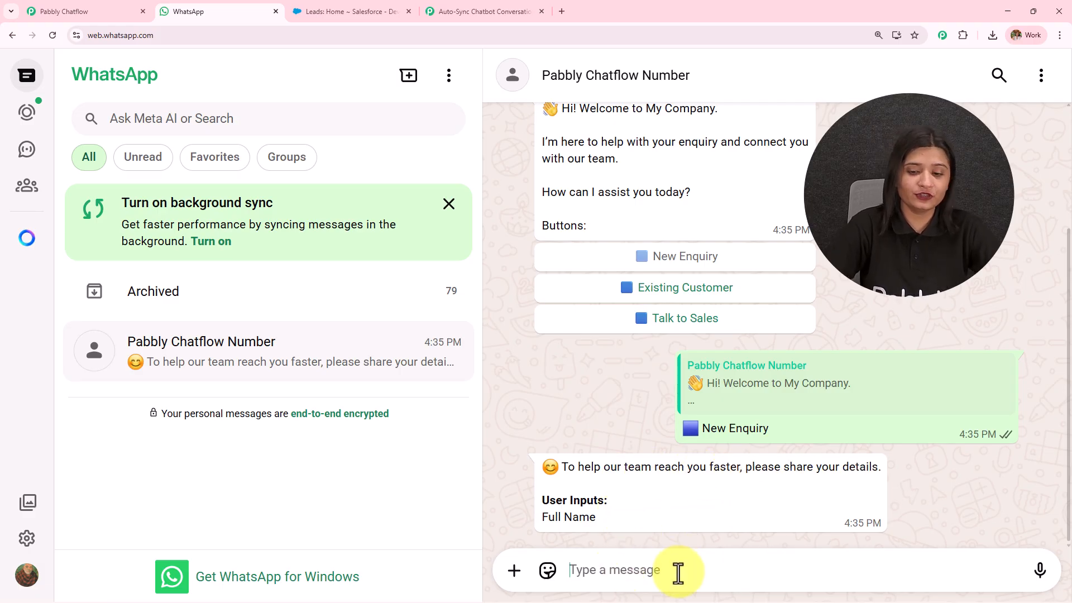
{"action": "key", "text": "Return"}
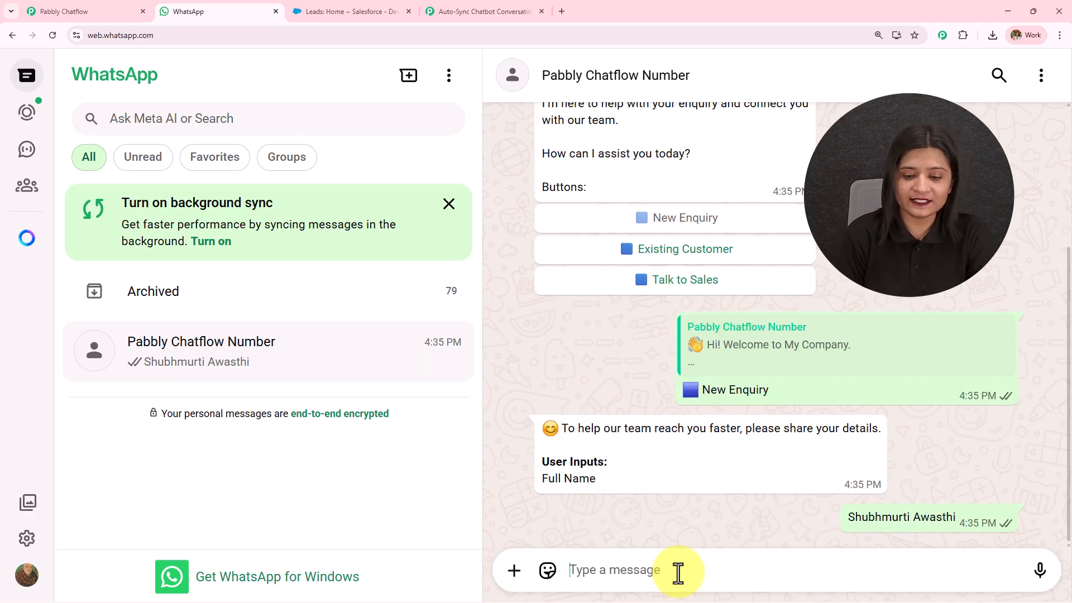
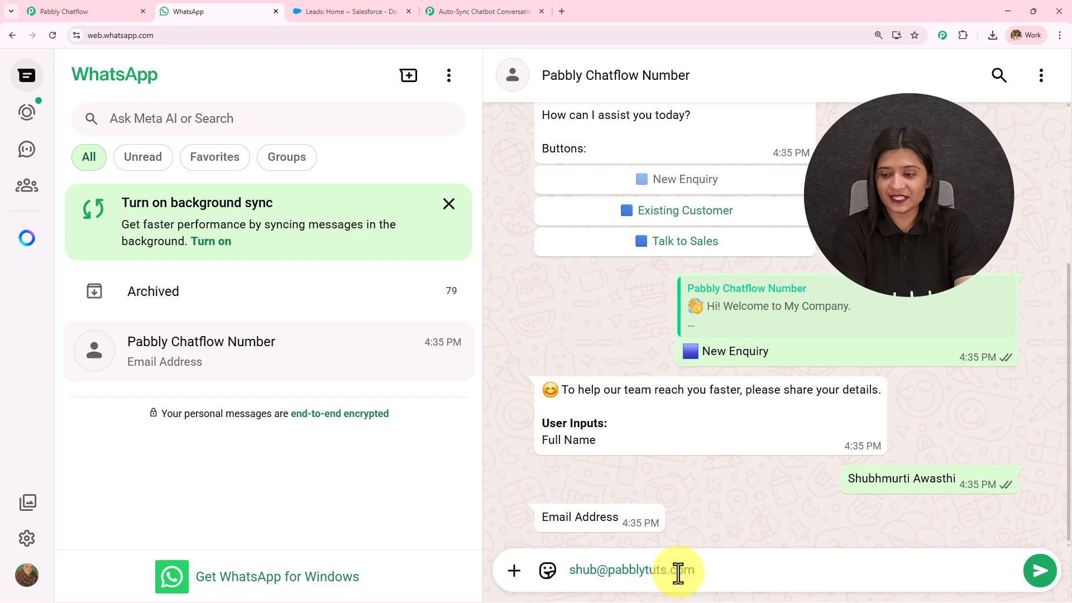
{"action": "key", "text": "Return"}
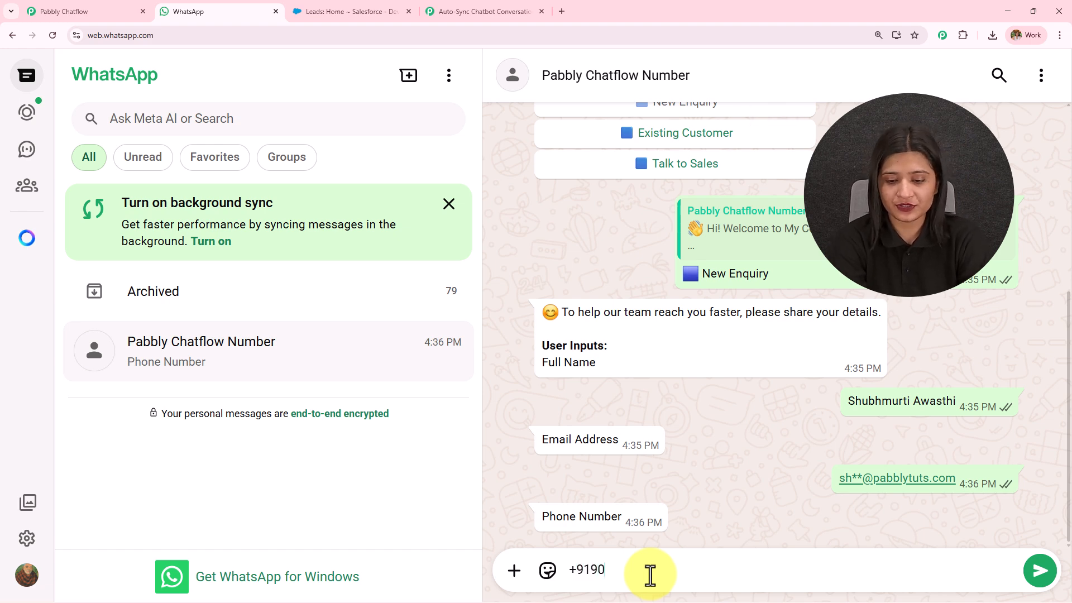
{"action": "key", "text": "Return"}
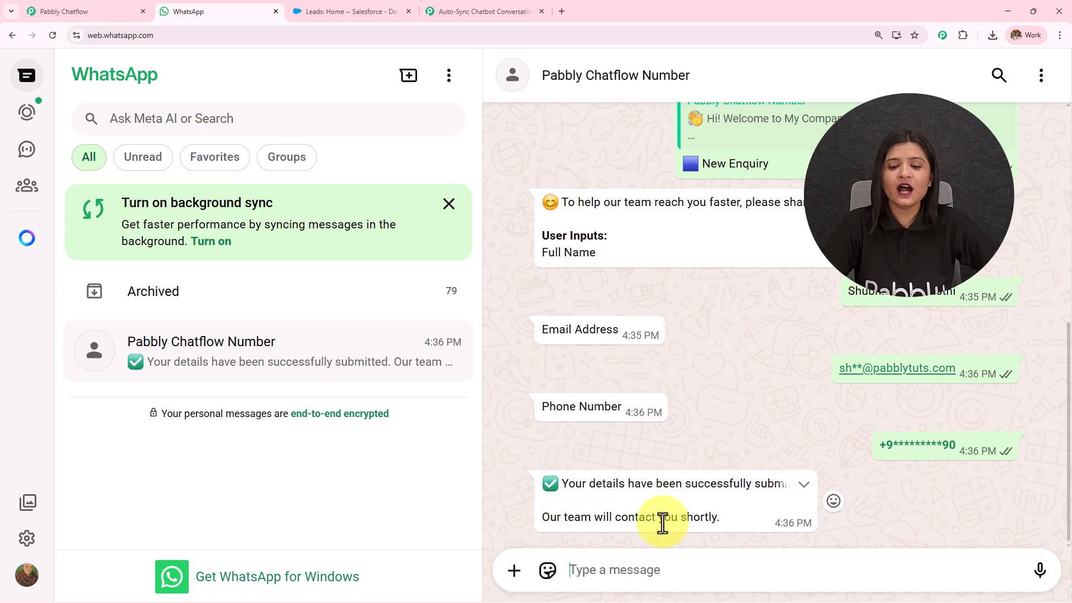
{"action": "scroll", "coordinate": [664, 500], "scroll_direction": "up", "scroll_amount": 3}
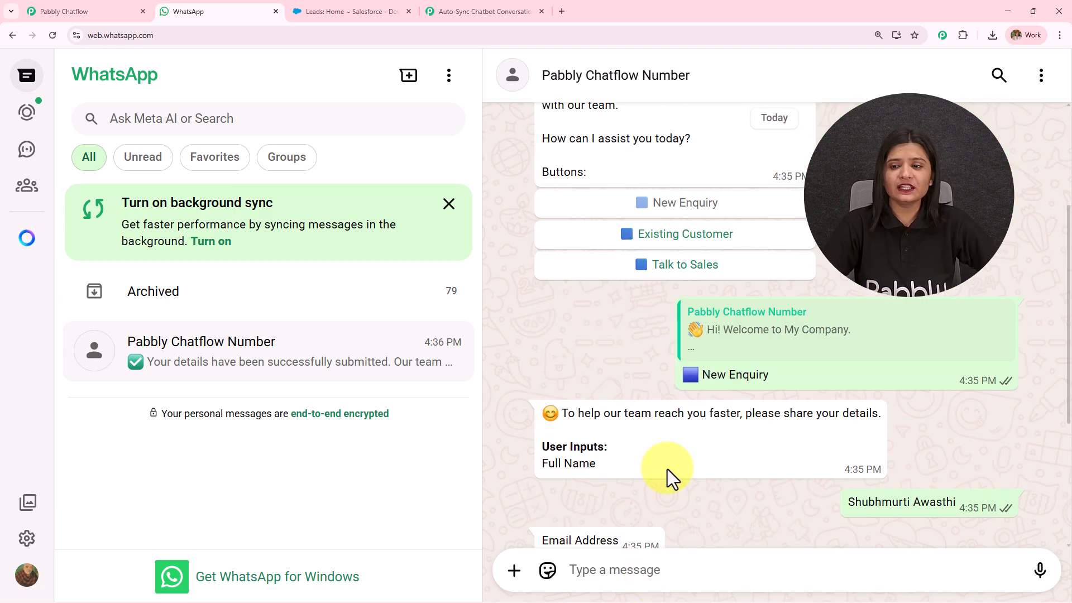
{"action": "scroll", "coordinate": [668, 469], "scroll_direction": "down", "scroll_amount": 2}
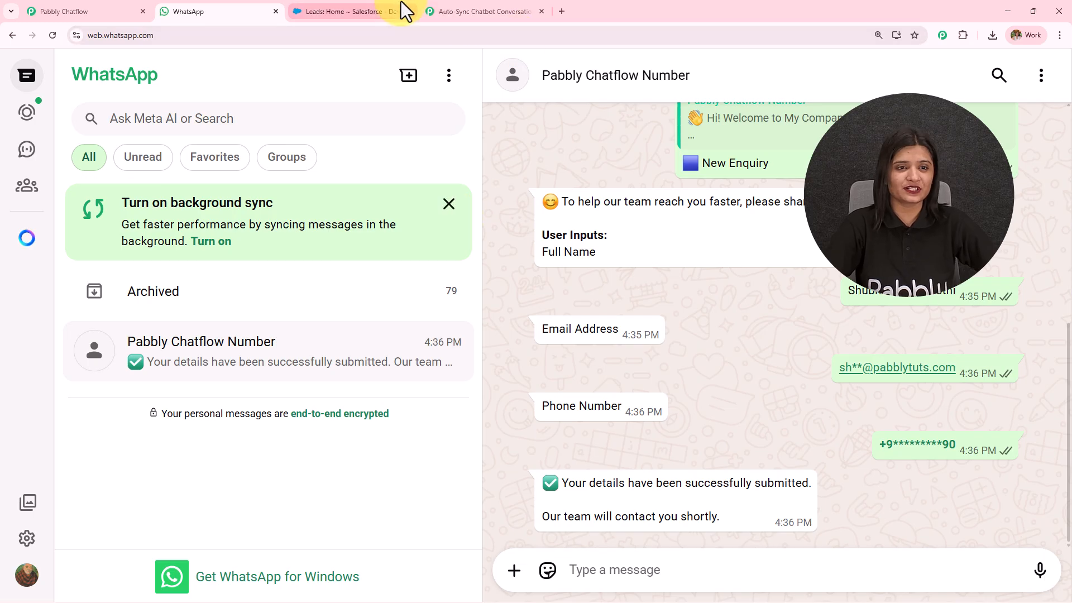
Step: Reload the Salesforce leads list, open the new lead and check its owner and phone
{"action": "left_click", "coordinate": [388, 7]}
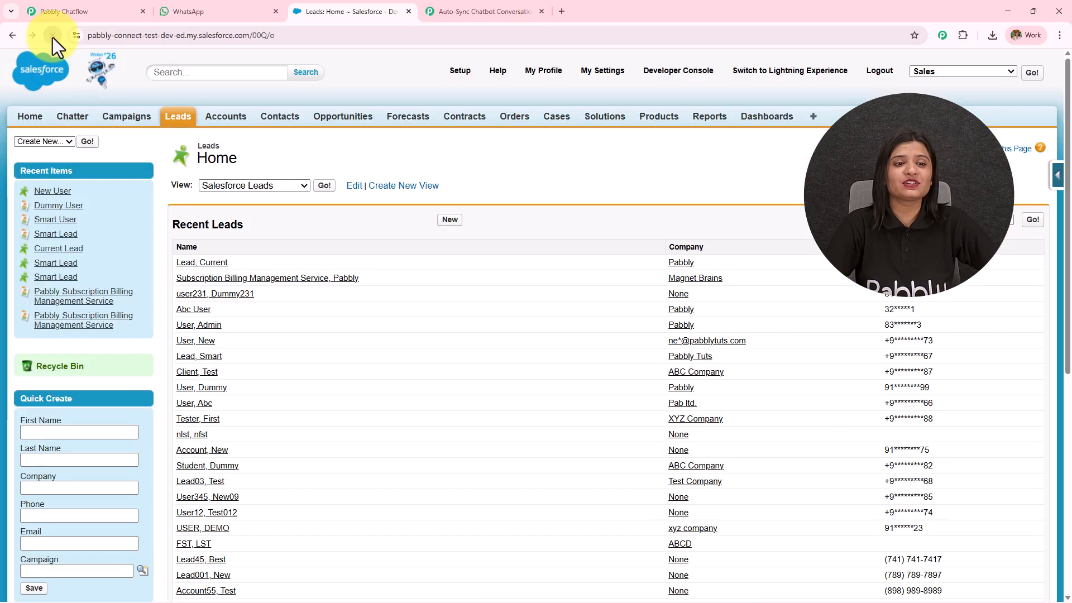
{"action": "left_click", "coordinate": [52, 37]}
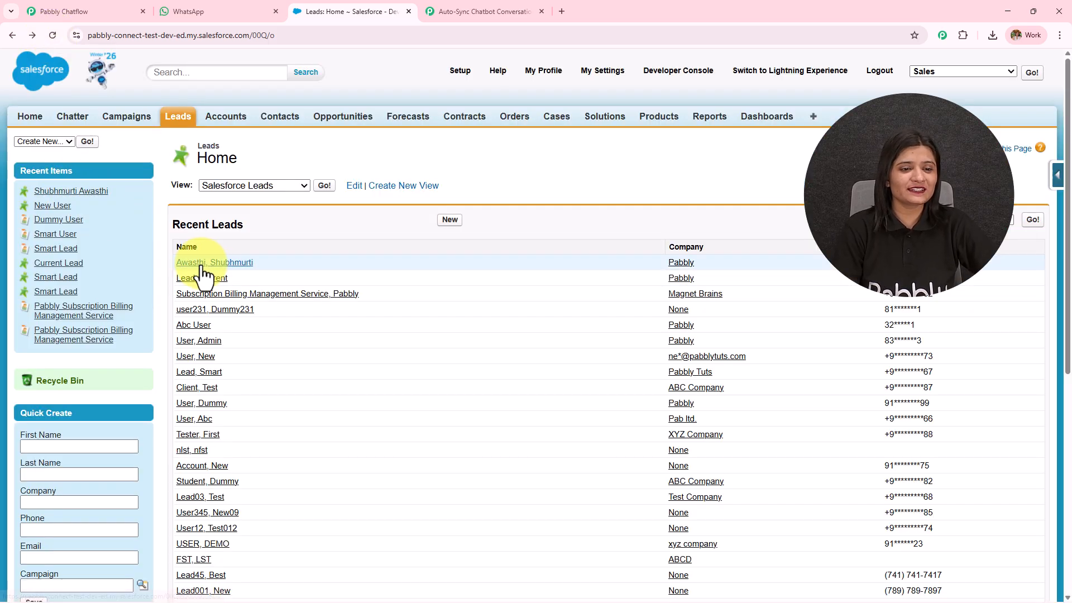
{"action": "left_click", "coordinate": [391, 187]}
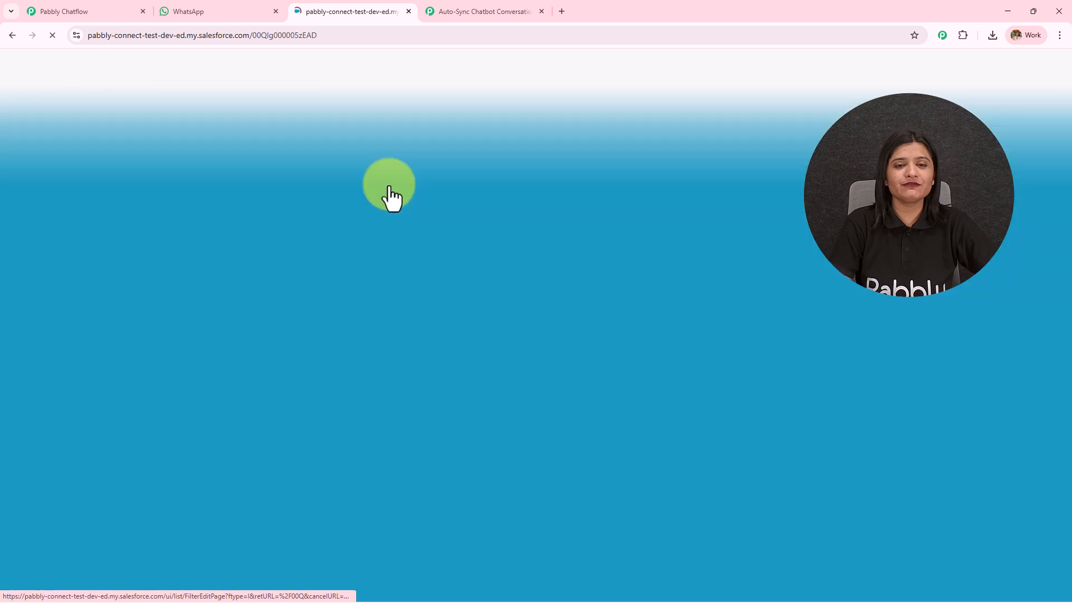
{"action": "scroll", "coordinate": [385, 196], "scroll_direction": "down", "scroll_amount": 4}
{"action": "left_click_drag", "start_coordinate": [337, 142], "coordinate": [828, 126]}
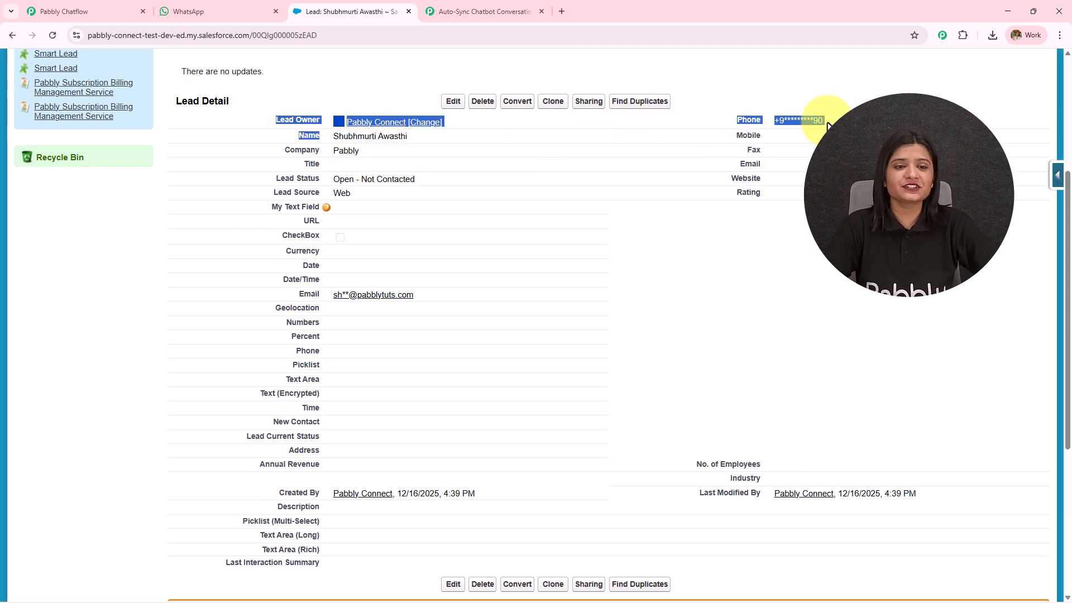
Step: Check the lead's Open - Not Contacted status and e-mail, then go back to the WhatsApp chat
{"action": "double_click", "coordinate": [343, 150]}
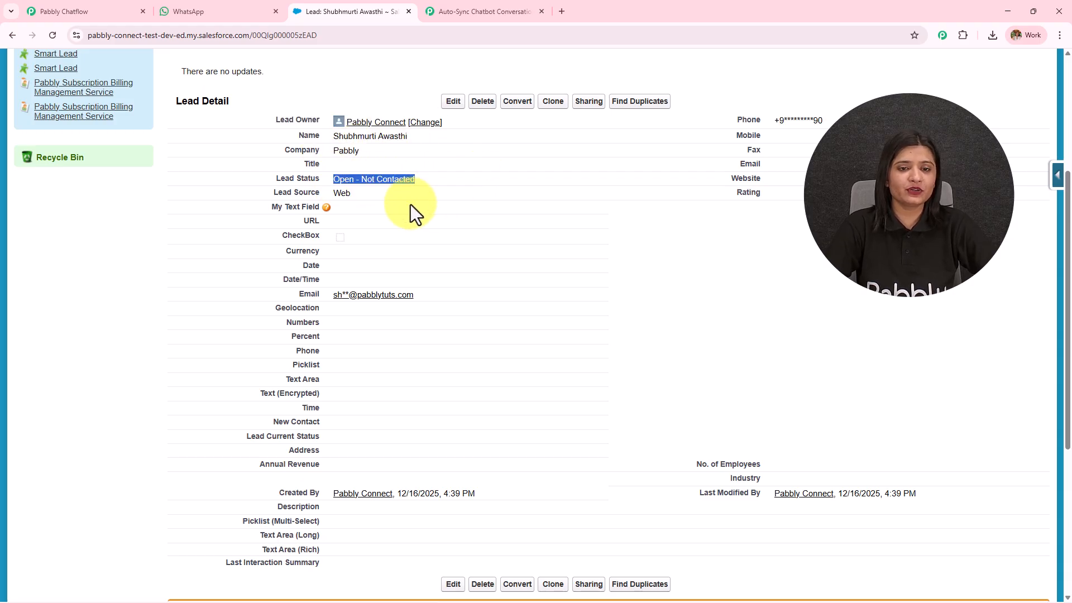
{"action": "left_click", "coordinate": [332, 196]}
{"action": "scroll", "coordinate": [363, 196], "scroll_direction": "down", "scroll_amount": 3}
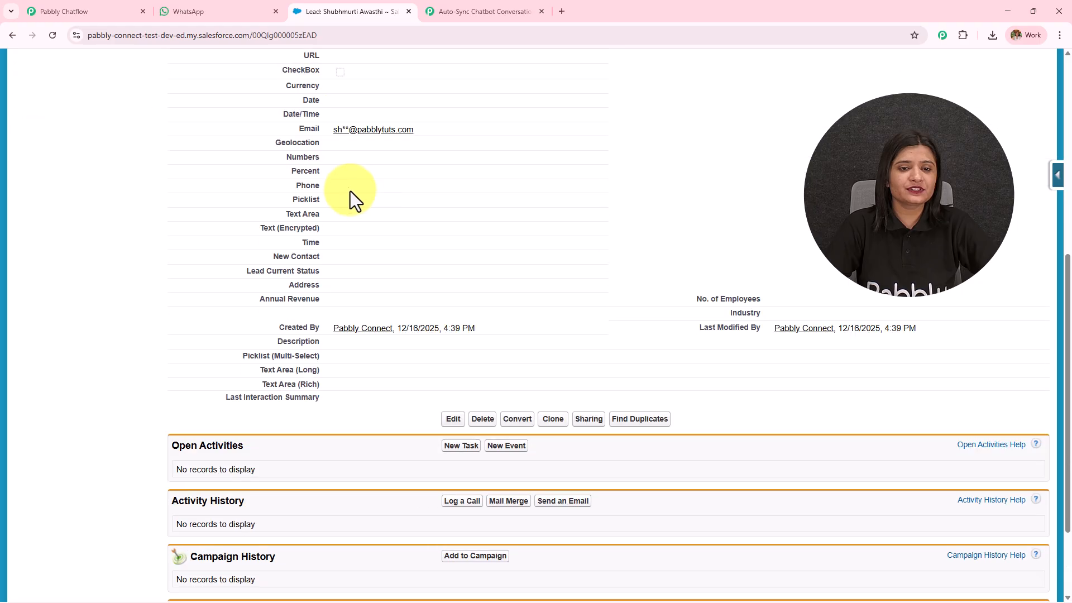
{"action": "left_click_drag", "start_coordinate": [328, 129], "coordinate": [507, 132]}
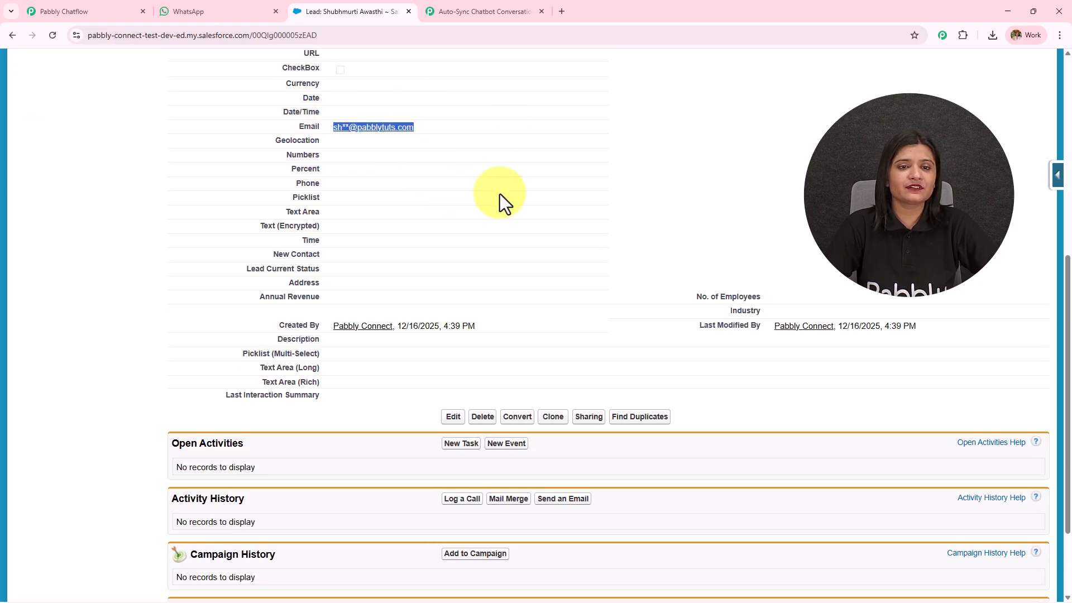
{"action": "scroll", "coordinate": [501, 193], "scroll_direction": "down", "scroll_amount": 2}
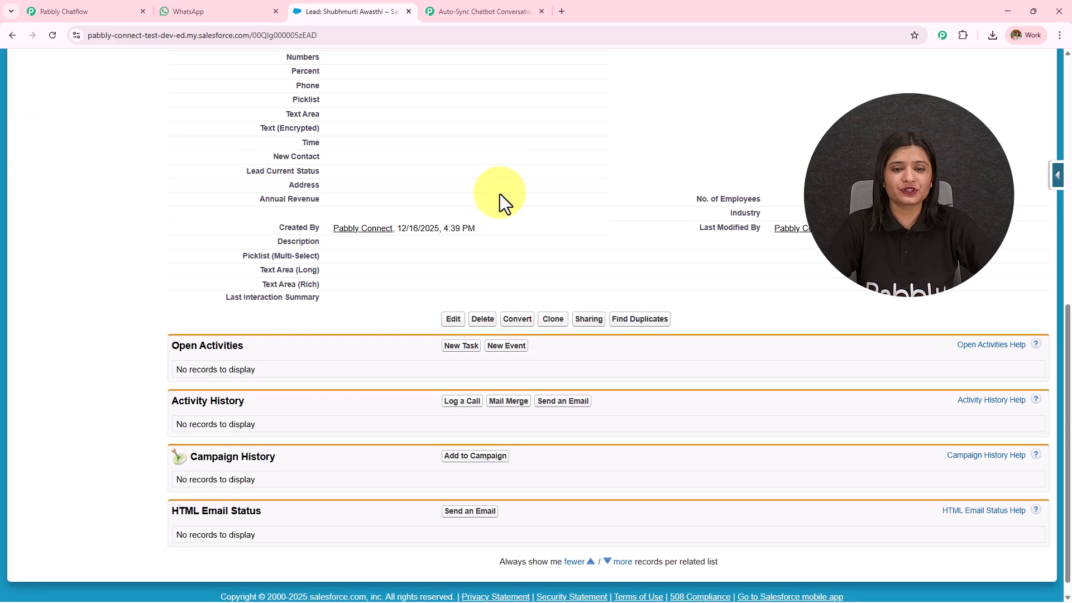
{"action": "scroll", "coordinate": [501, 194], "scroll_direction": "up", "scroll_amount": 9}
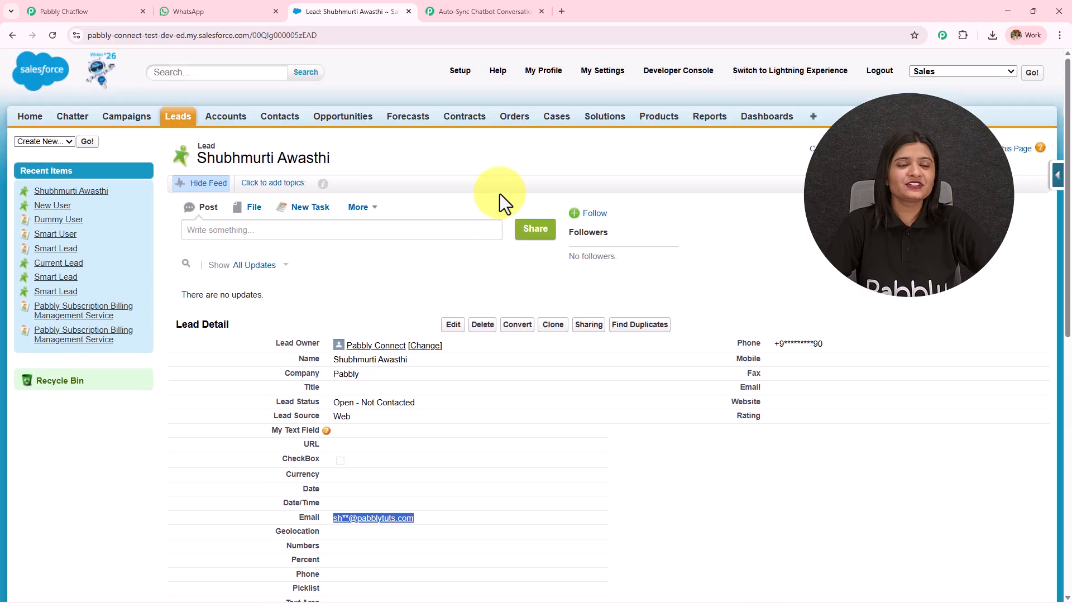
{"action": "left_click", "coordinate": [210, 4]}
{"action": "scroll", "coordinate": [726, 379], "scroll_direction": "up", "scroll_amount": 4}
{"action": "scroll", "coordinate": [751, 371], "scroll_direction": "up", "scroll_amount": 4}
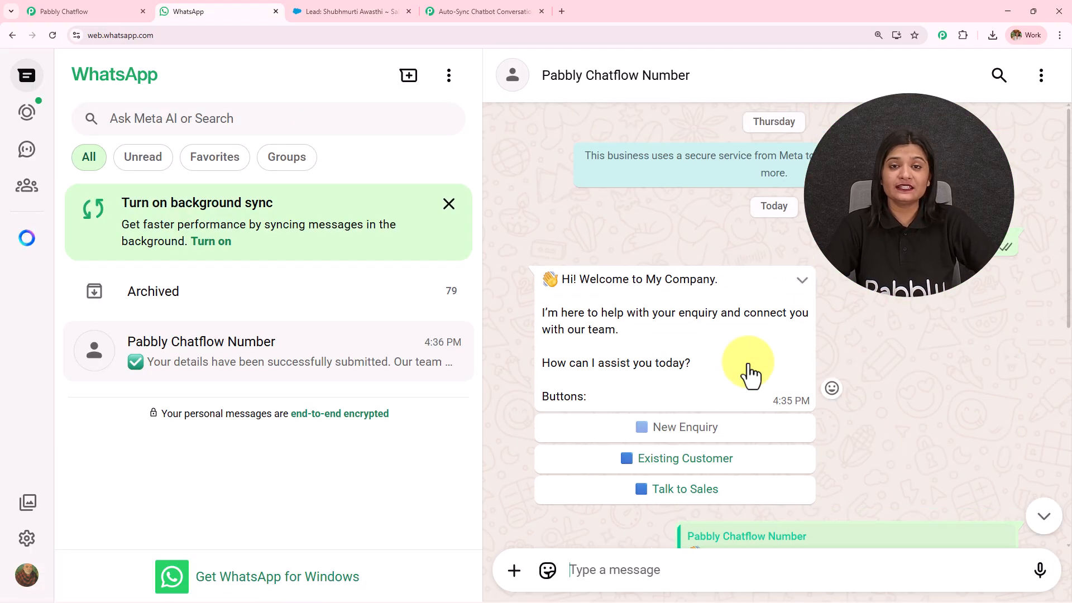
{"action": "key", "text": "ctrl+shift+Tab"}
{"action": "scroll", "coordinate": [682, 378], "scroll_direction": "down", "scroll_amount": 3}
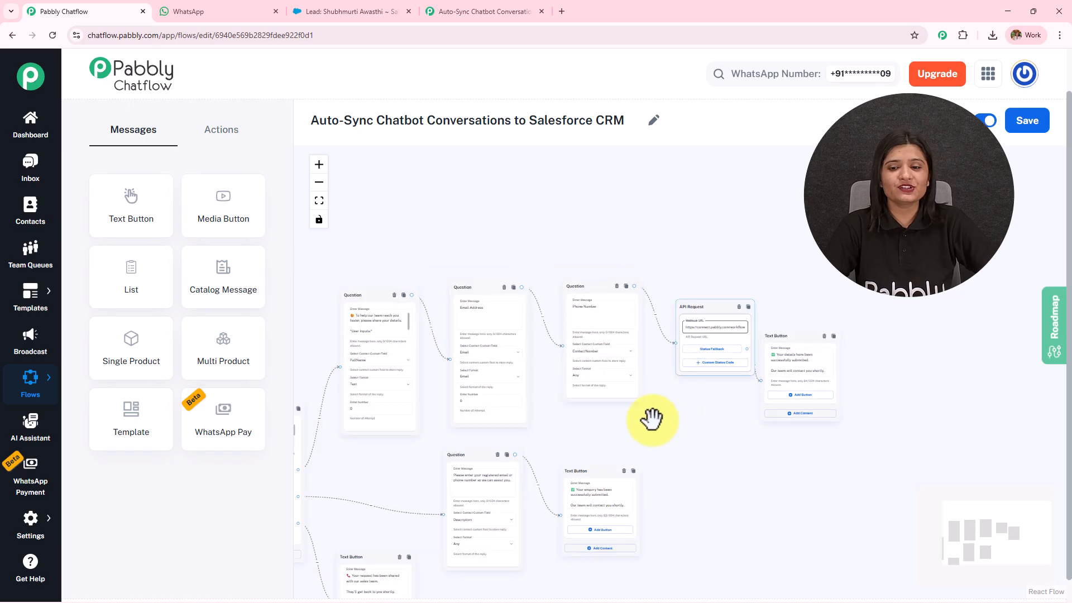
{"action": "left_click_drag", "start_coordinate": [825, 355], "coordinate": [852, 330]}
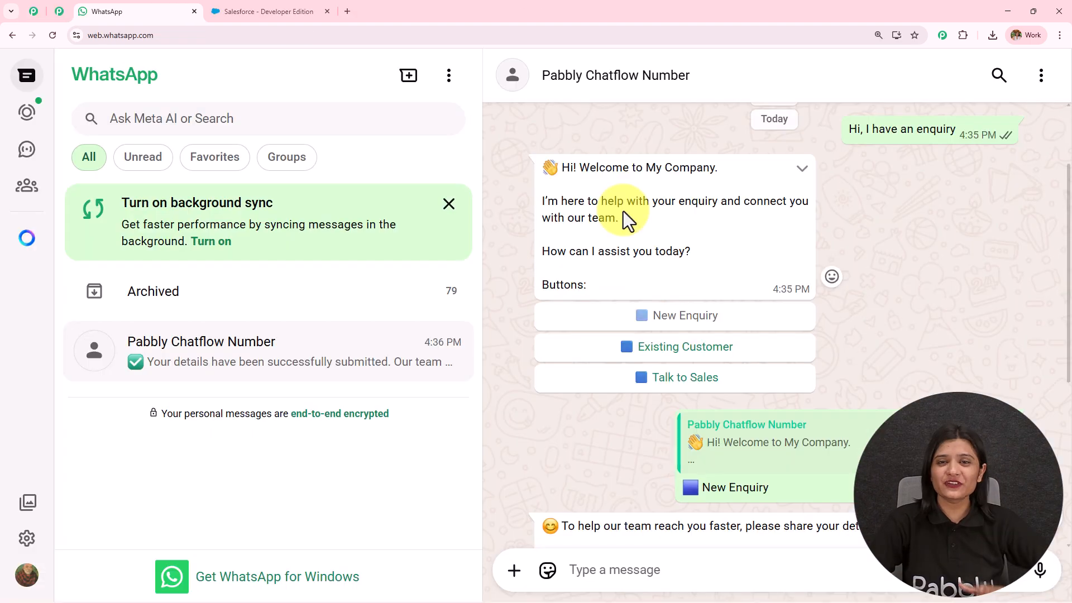
{"action": "scroll", "coordinate": [624, 213], "scroll_direction": "down", "scroll_amount": 3}
{"action": "scroll", "coordinate": [623, 213], "scroll_direction": "down", "scroll_amount": 4}
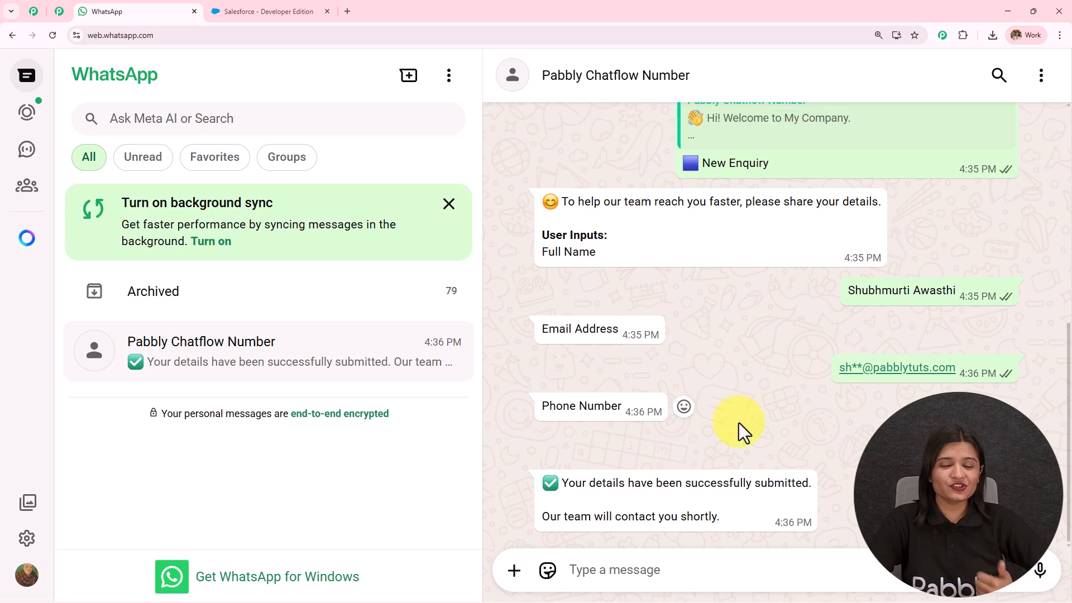
Step: Load pabbly.com/chatflow in a new tab and sign in to reach the All Pabbly Apps page
{"action": "left_click", "coordinate": [347, 12]}
{"action": "type", "text": "pabbly.com/chatflow"}
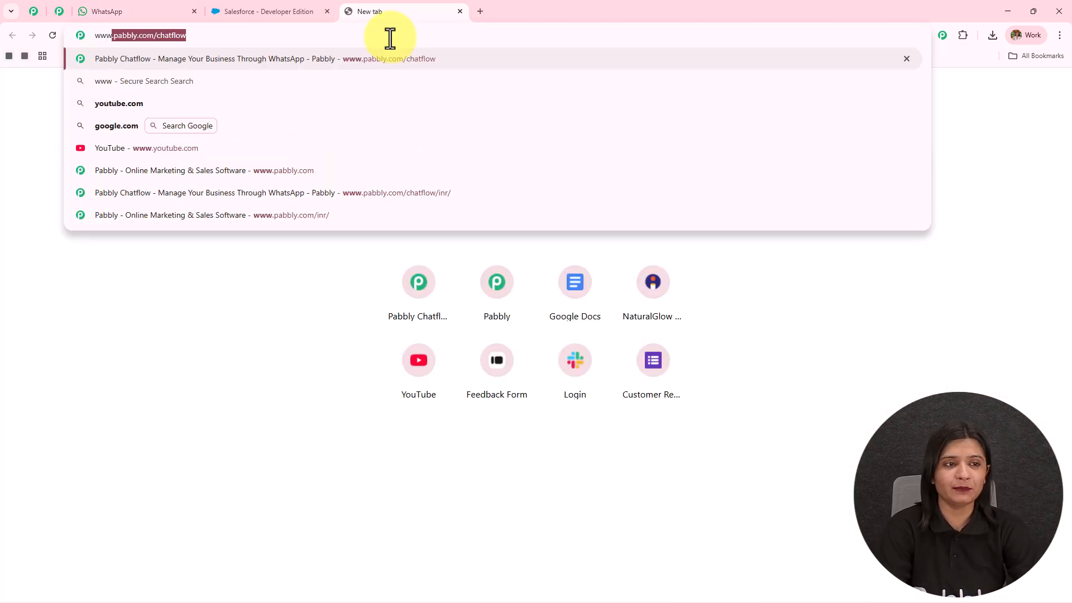
{"action": "key", "text": "Return"}
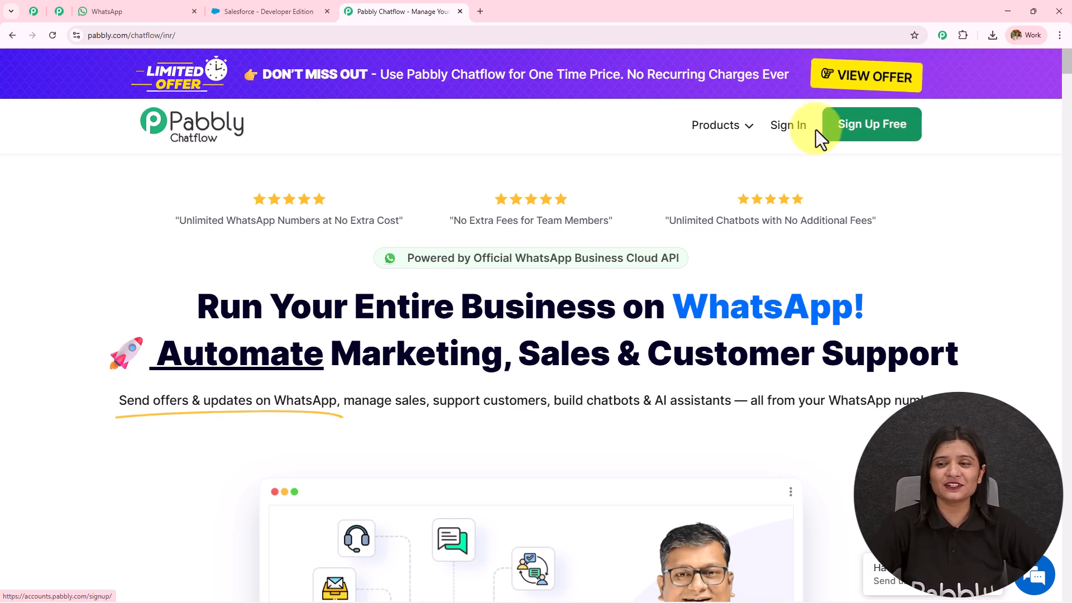
{"action": "left_click", "coordinate": [784, 128]}
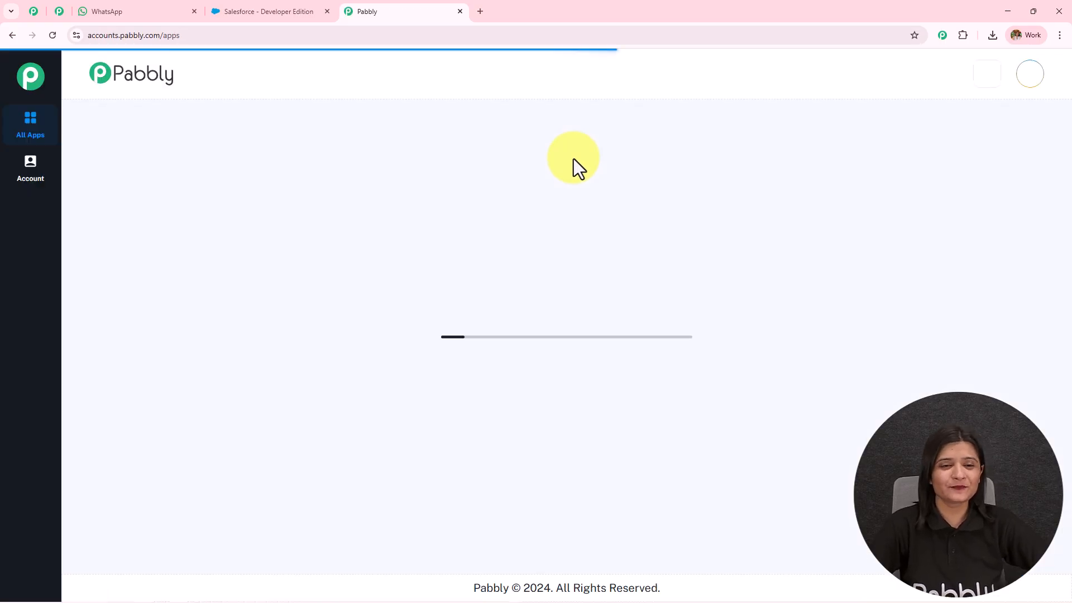
{"action": "left_click_drag", "start_coordinate": [86, 148], "coordinate": [283, 146]}
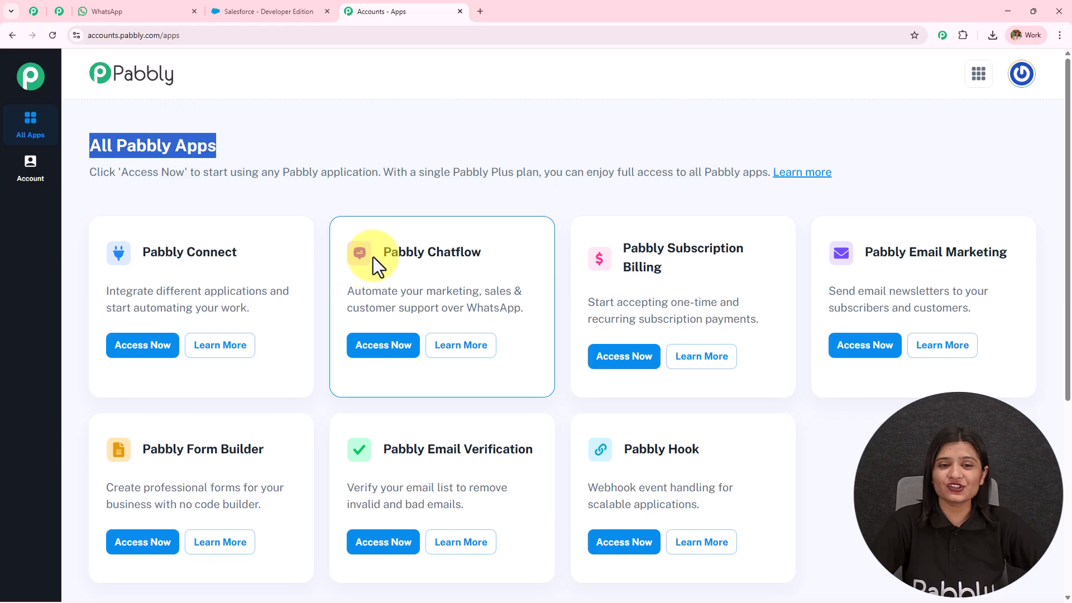
{"action": "left_click_drag", "start_coordinate": [377, 256], "coordinate": [581, 240]}
Step: Open Pabbly Chatflow and look over the Dashboard's options for adding a WhatsApp number
{"action": "left_click", "coordinate": [383, 346]}
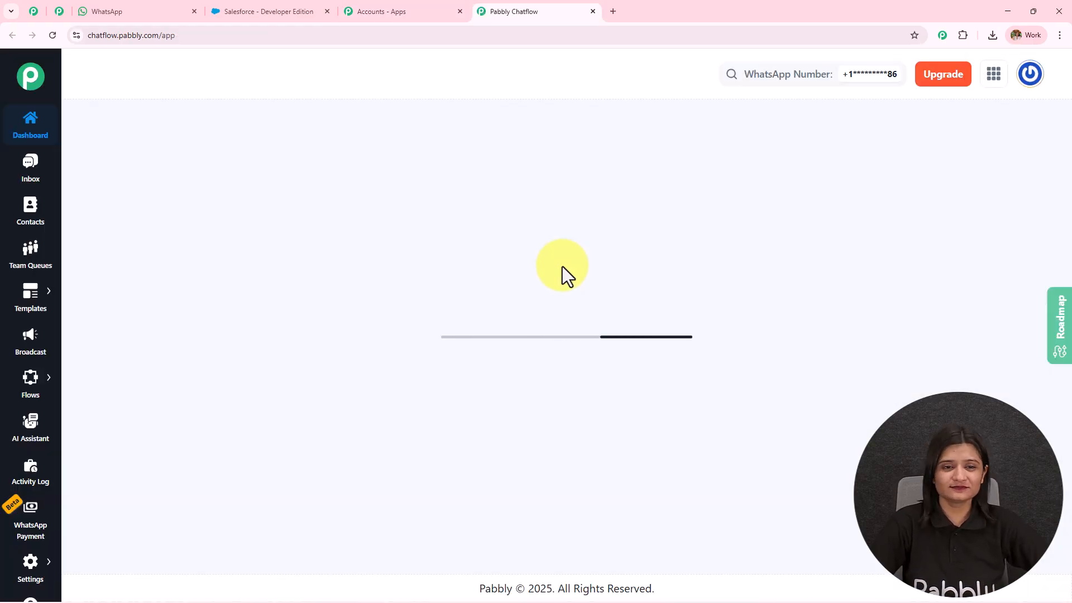
{"action": "left_click_drag", "start_coordinate": [72, 144], "coordinate": [404, 118]}
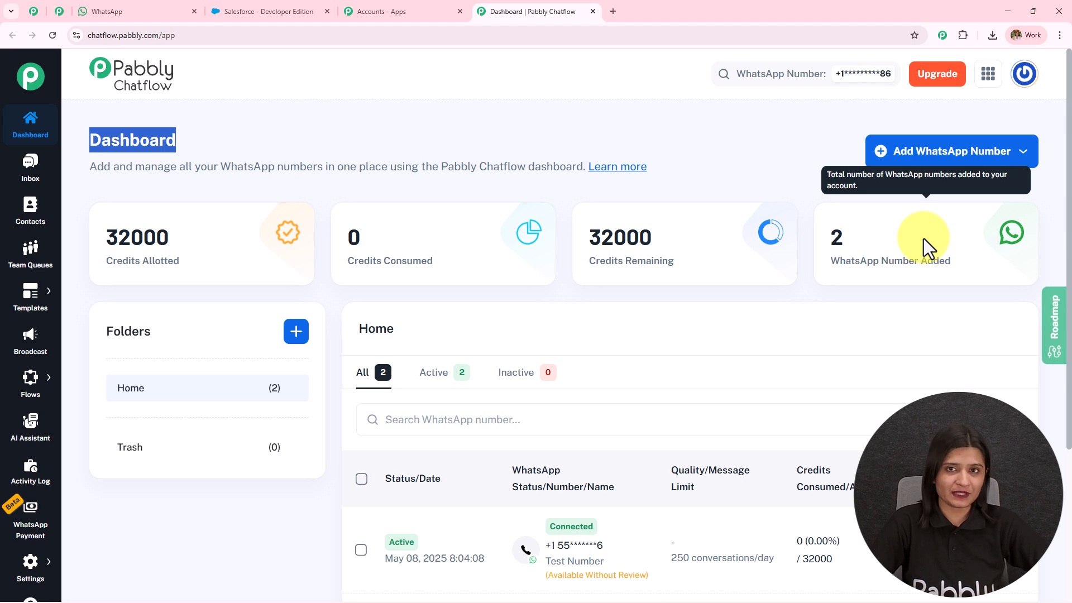
{"action": "left_click", "coordinate": [923, 166]}
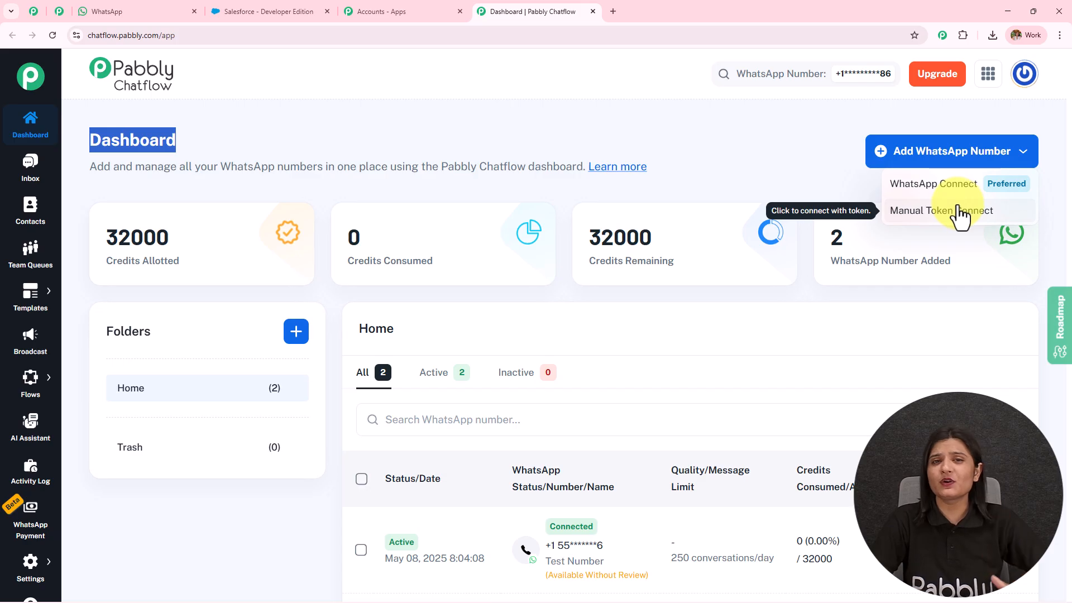
{"action": "left_click", "coordinate": [732, 144]}
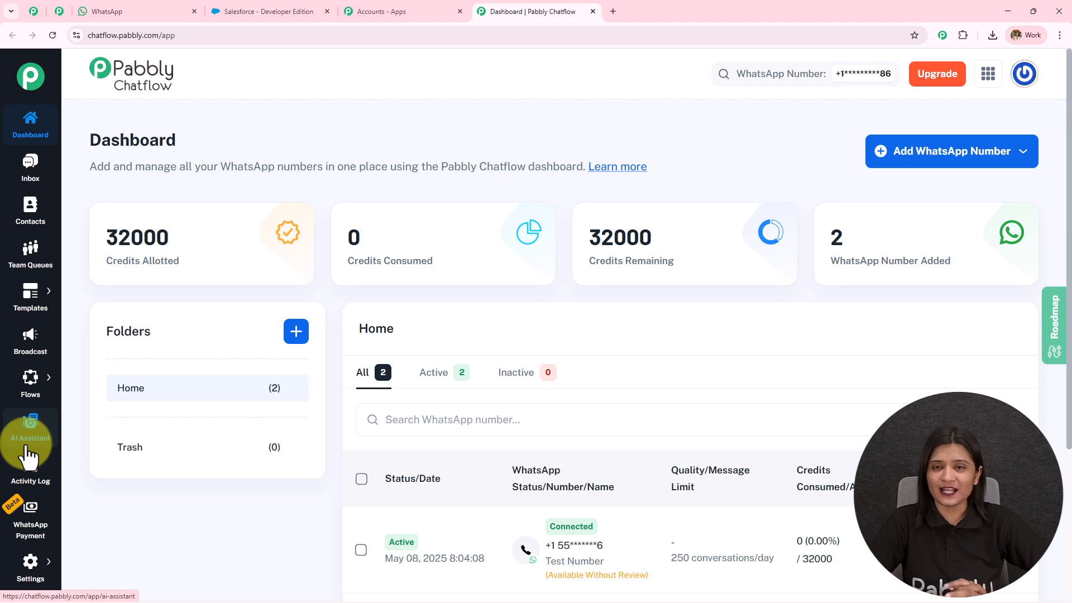
Step: Go to Flows > Flows in the sidebar to see the 82 existing flows
{"action": "left_click", "coordinate": [106, 11]}
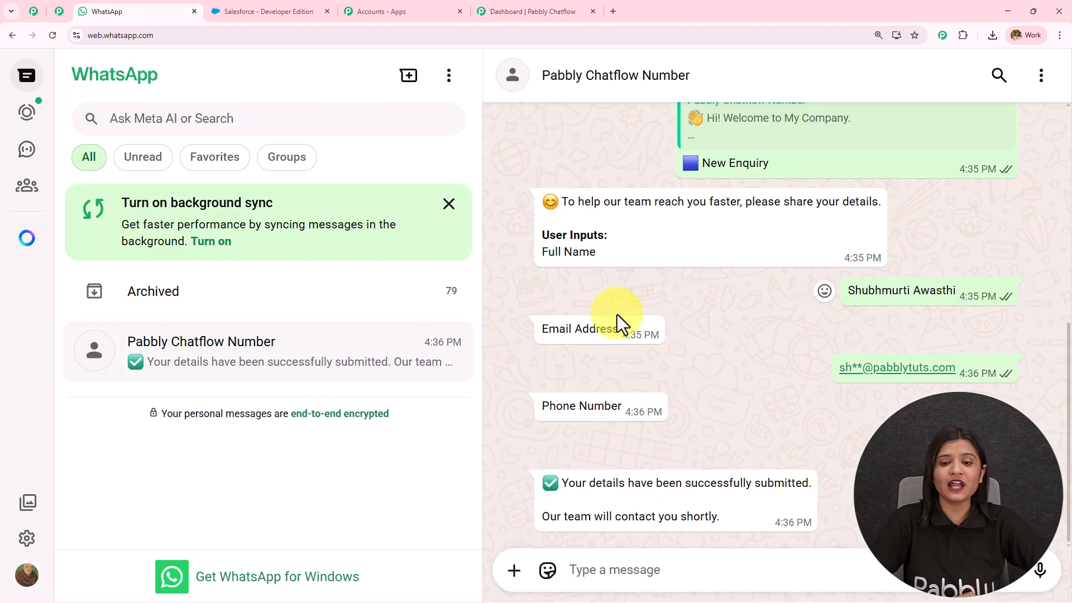
{"action": "left_click", "coordinate": [527, 12]}
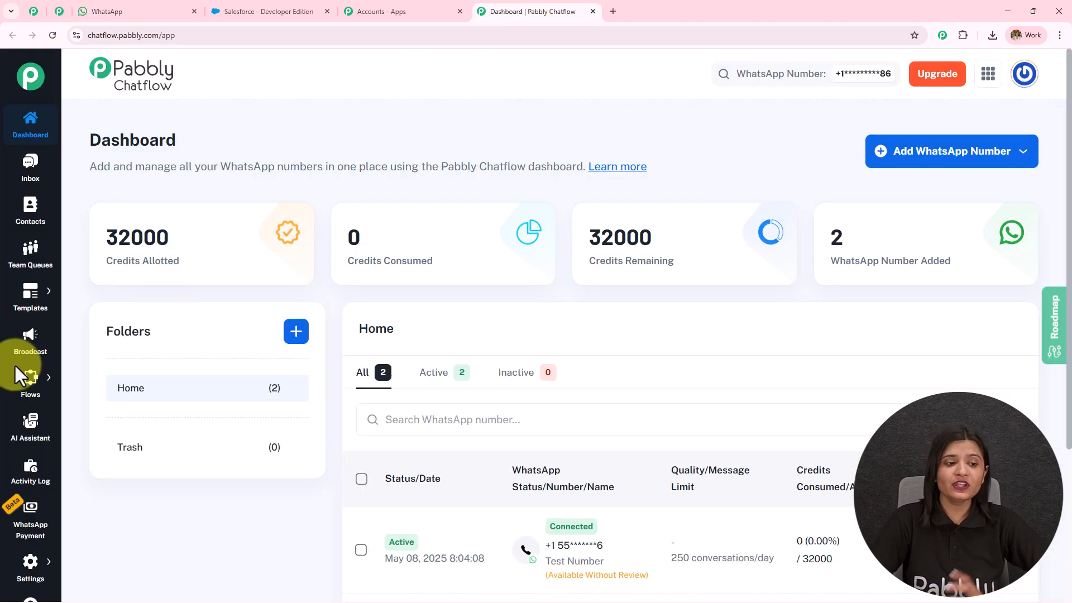
{"action": "mouse_move", "coordinate": [32, 391]}
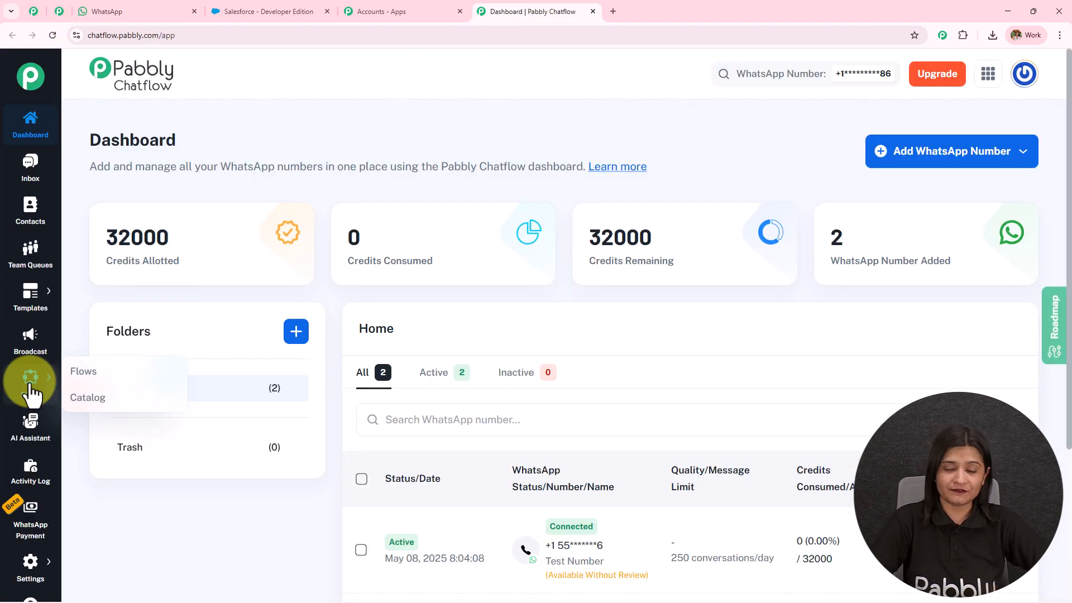
{"action": "left_click", "coordinate": [108, 379]}
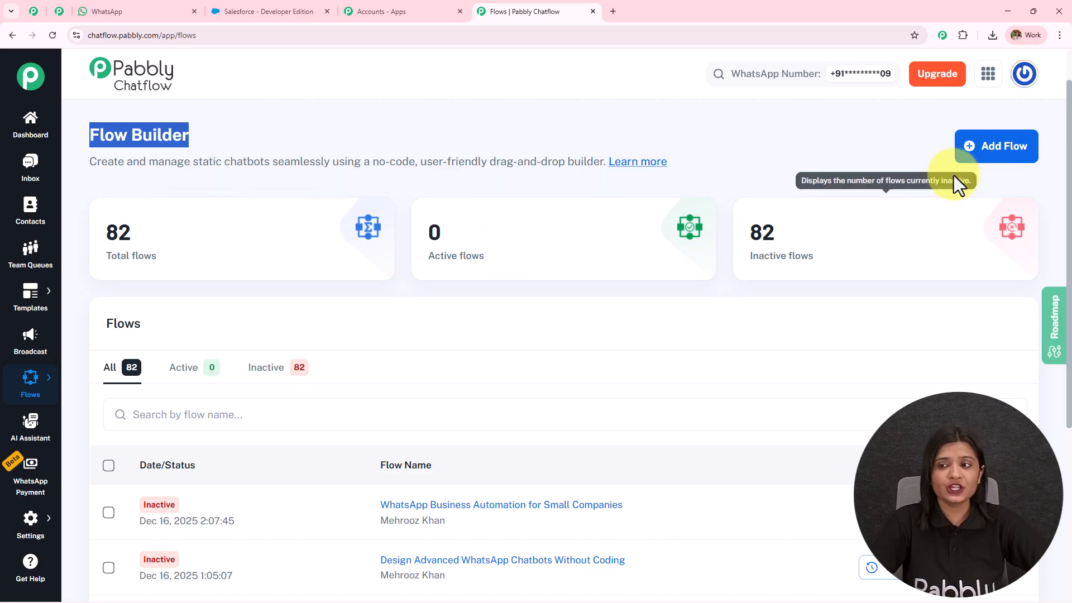
Step: Add a new flow and rename it from Untitled to 'Auto-Sync Chatbot Conversations to Salesforce CRM'
{"action": "left_click", "coordinate": [1013, 164]}
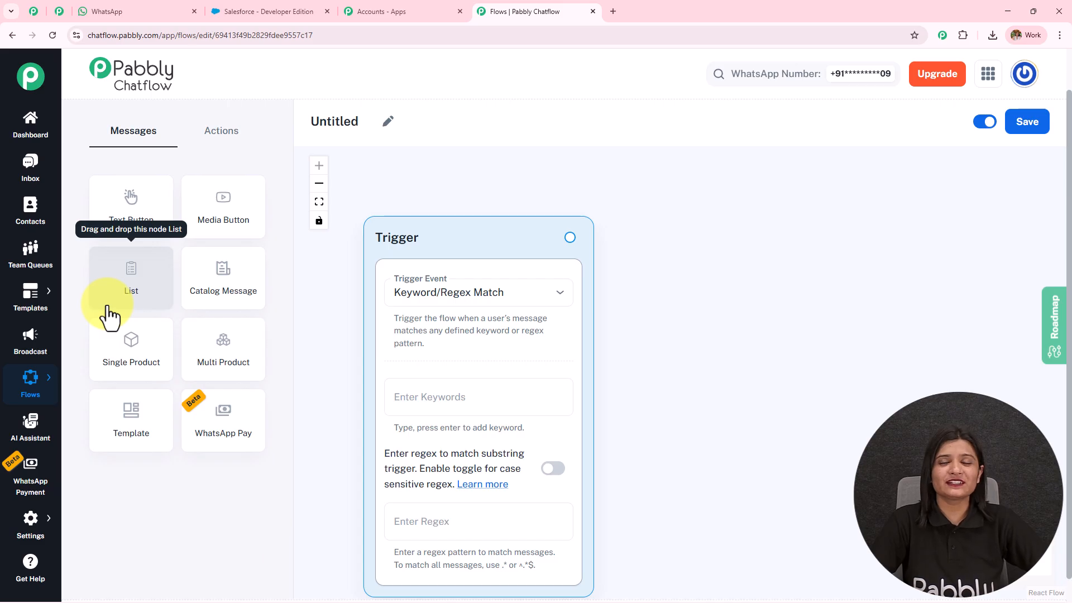
{"action": "left_click", "coordinate": [388, 121]}
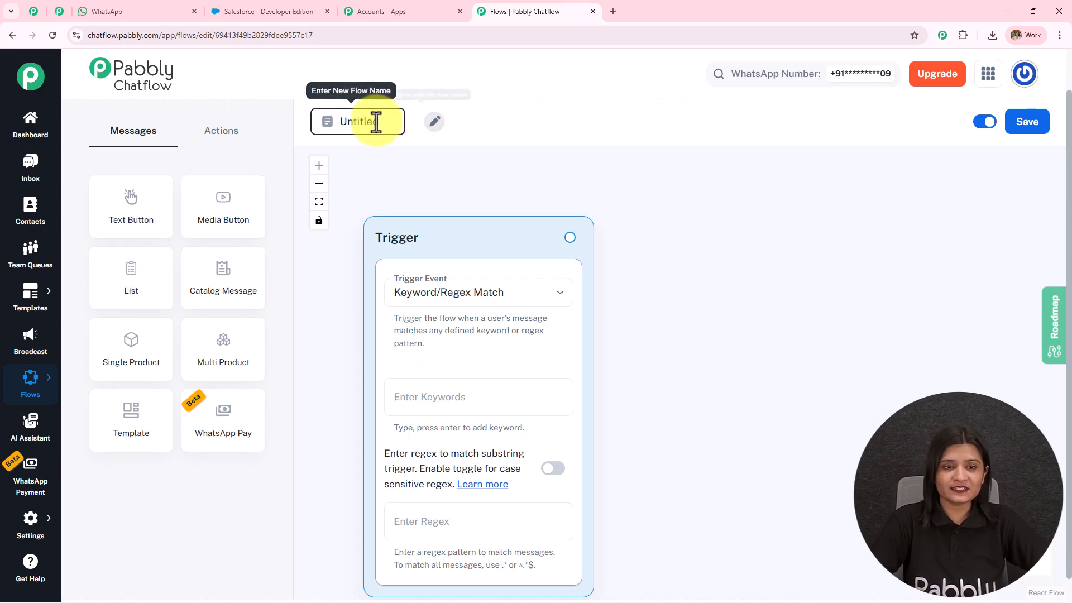
{"action": "double_click", "coordinate": [378, 121]}
{"action": "type", "text": "Auto-Sync Chatbot Conversations to Salesforce CRM"}
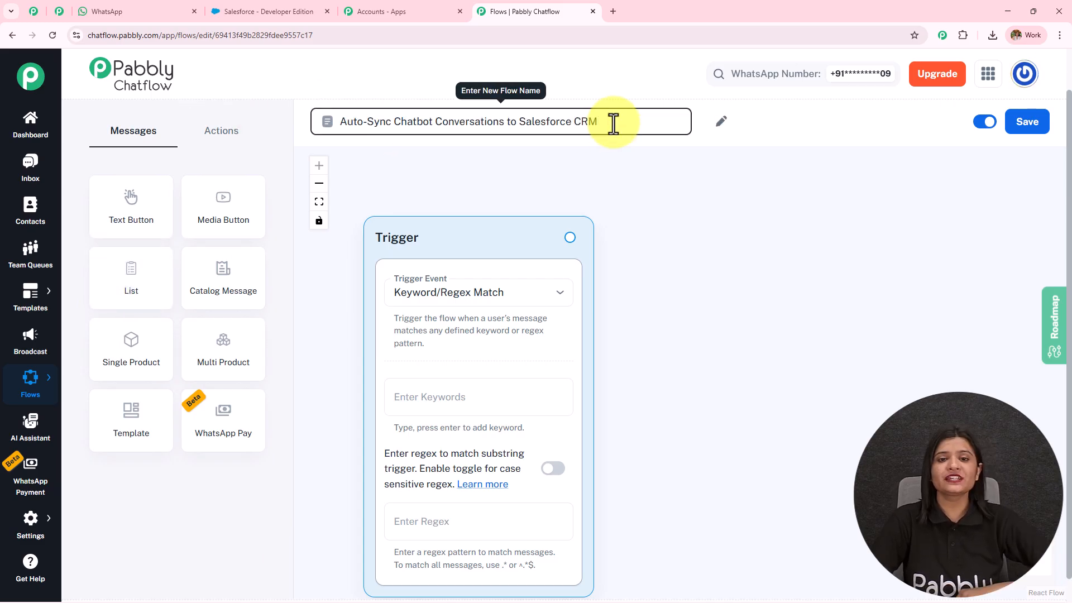
{"action": "left_click_drag", "start_coordinate": [609, 122], "coordinate": [342, 149]}
{"action": "left_click", "coordinate": [792, 245]}
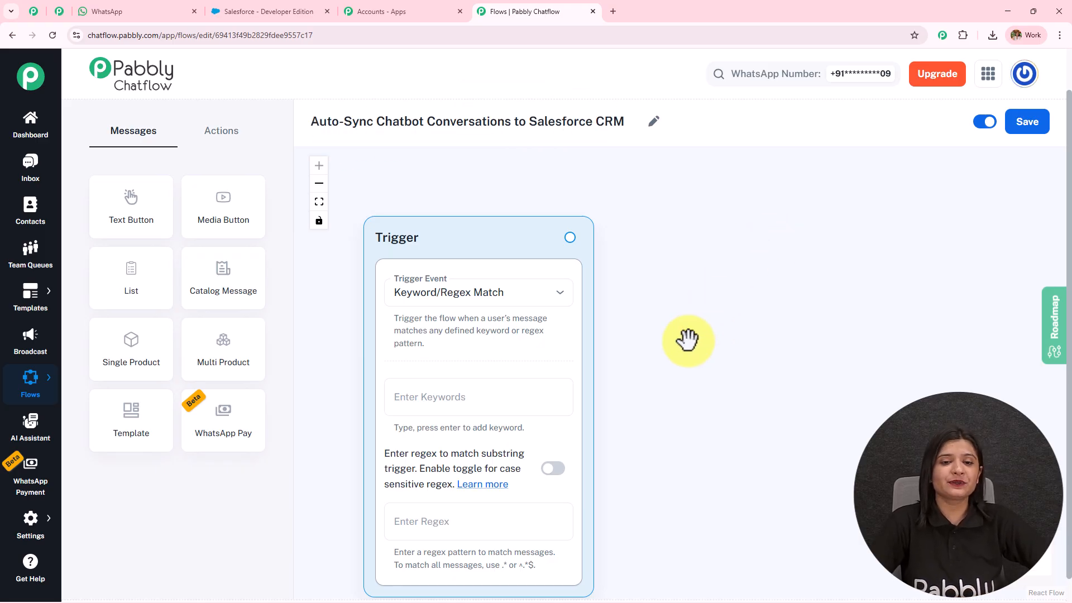
{"action": "left_click_drag", "start_coordinate": [687, 337], "coordinate": [674, 295]}
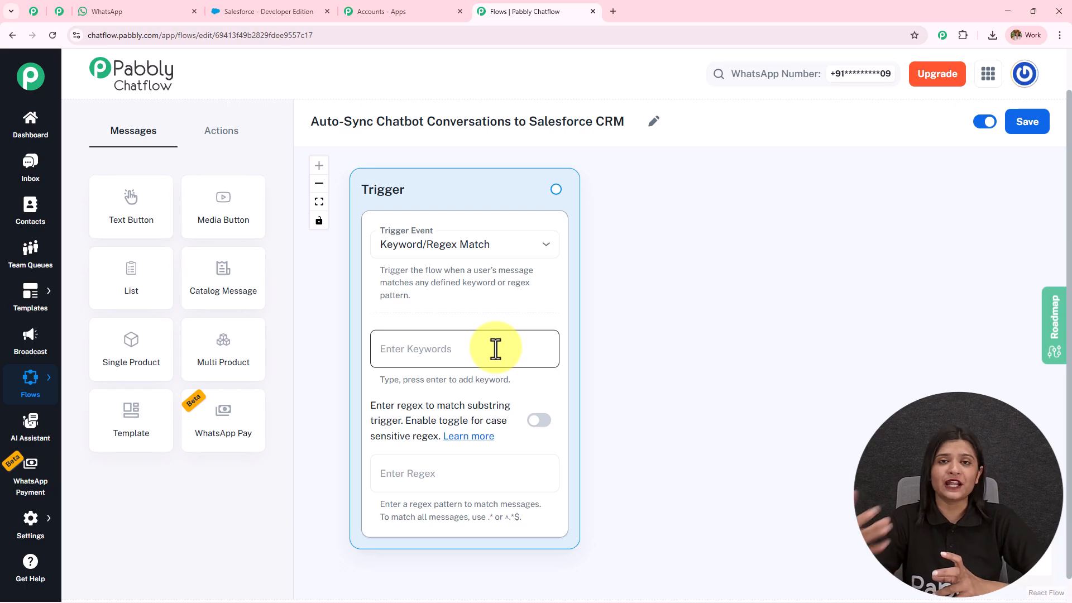
{"action": "left_click", "coordinate": [497, 248]}
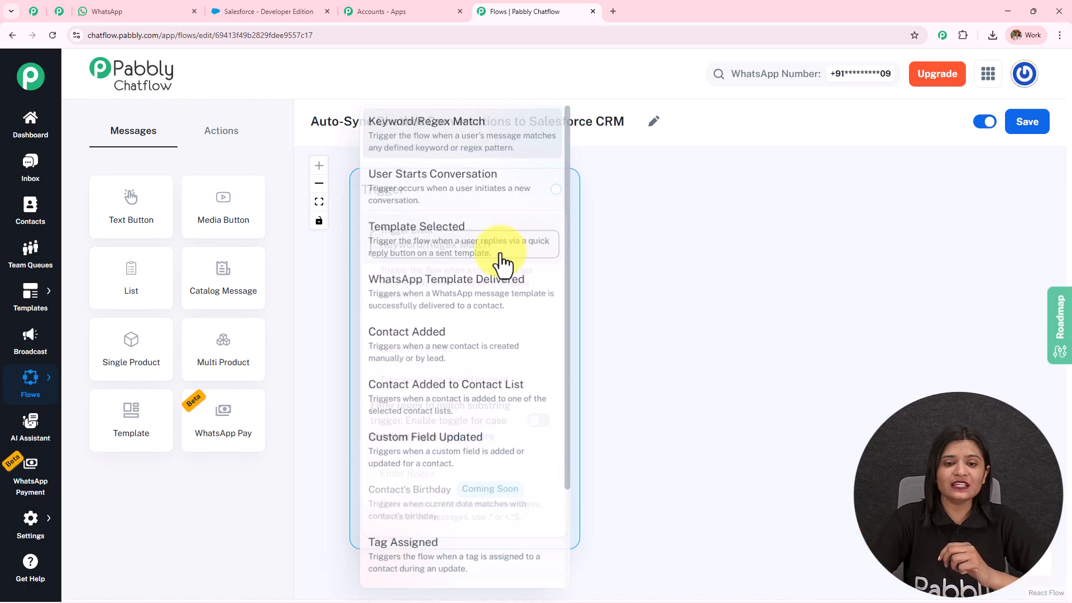
{"action": "scroll", "coordinate": [483, 359], "scroll_direction": "down", "scroll_amount": 2}
{"action": "scroll", "coordinate": [474, 371], "scroll_direction": "up", "scroll_amount": 2}
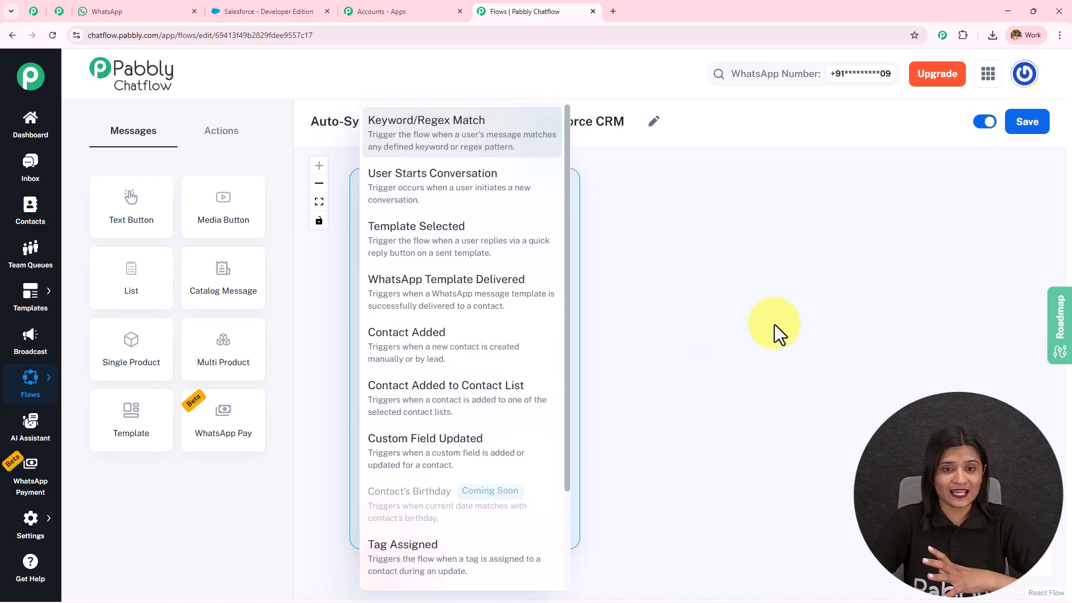
{"action": "left_click", "coordinate": [447, 139]}
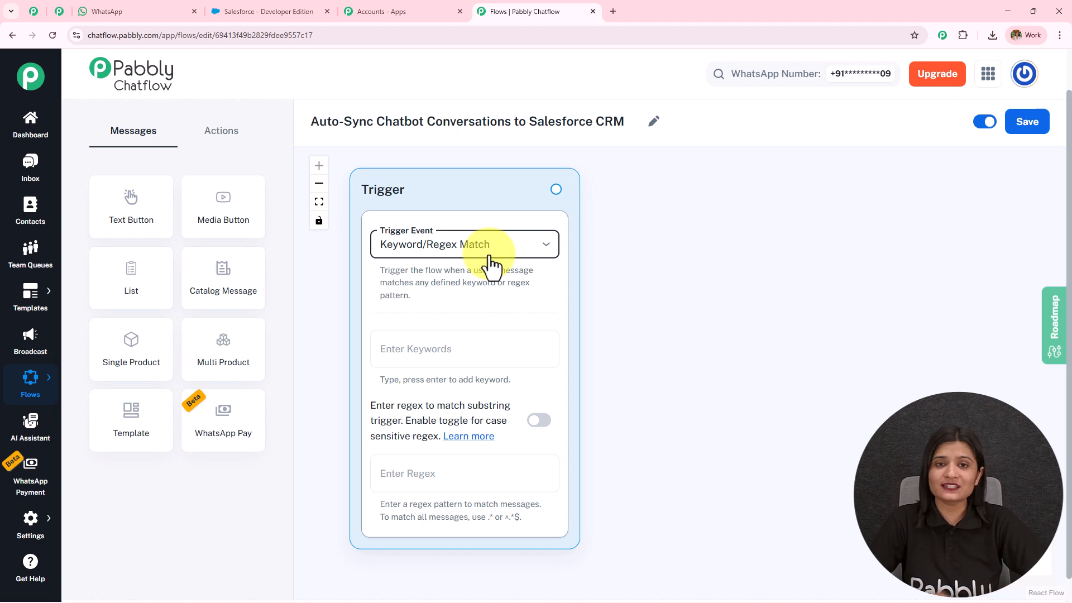
Step: Add trigger keywords Hi and enquiry and the regex [\s\S]+ to the Trigger node
{"action": "left_click", "coordinate": [467, 344]}
{"action": "type", "text": "Hi"}
{"action": "key", "text": "Return"}
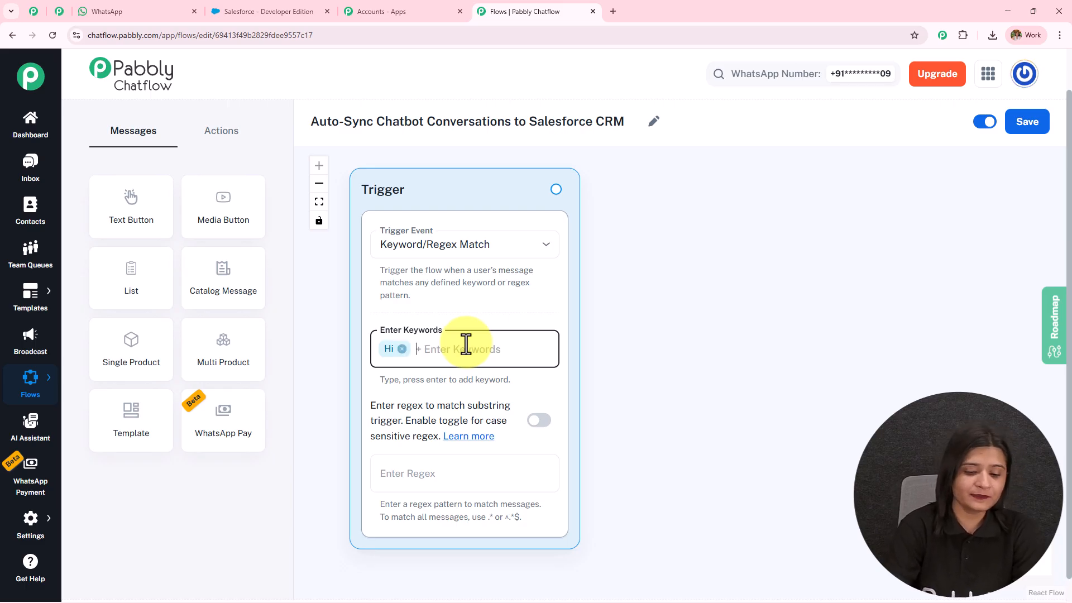
{"action": "type", "text": "enquiry"}
{"action": "key", "text": "Return"}
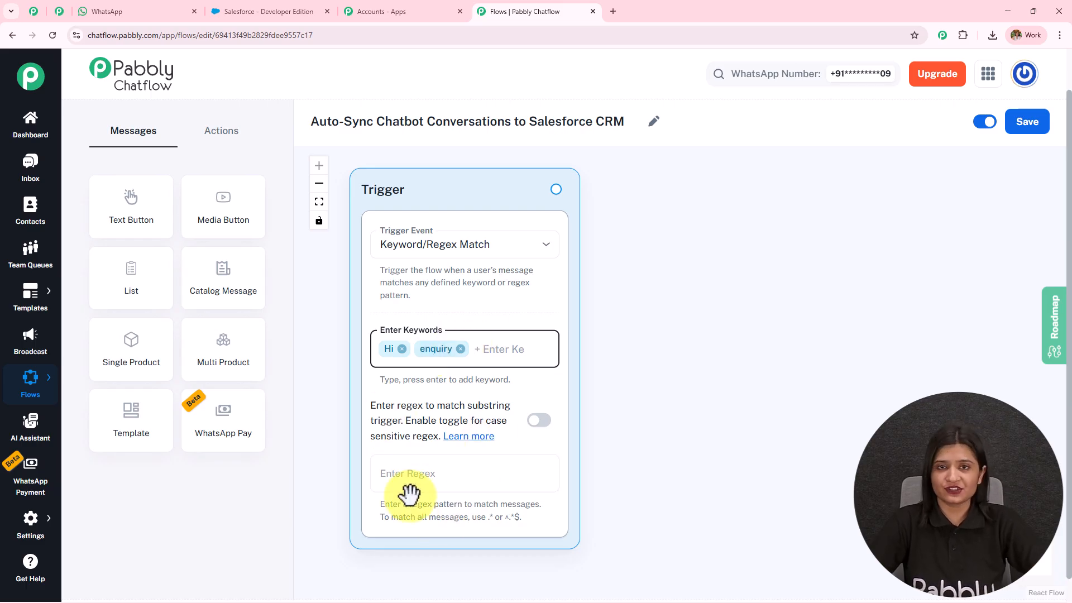
{"action": "left_click", "coordinate": [450, 483]}
{"action": "type", "text": "[\\s\\S]+"}
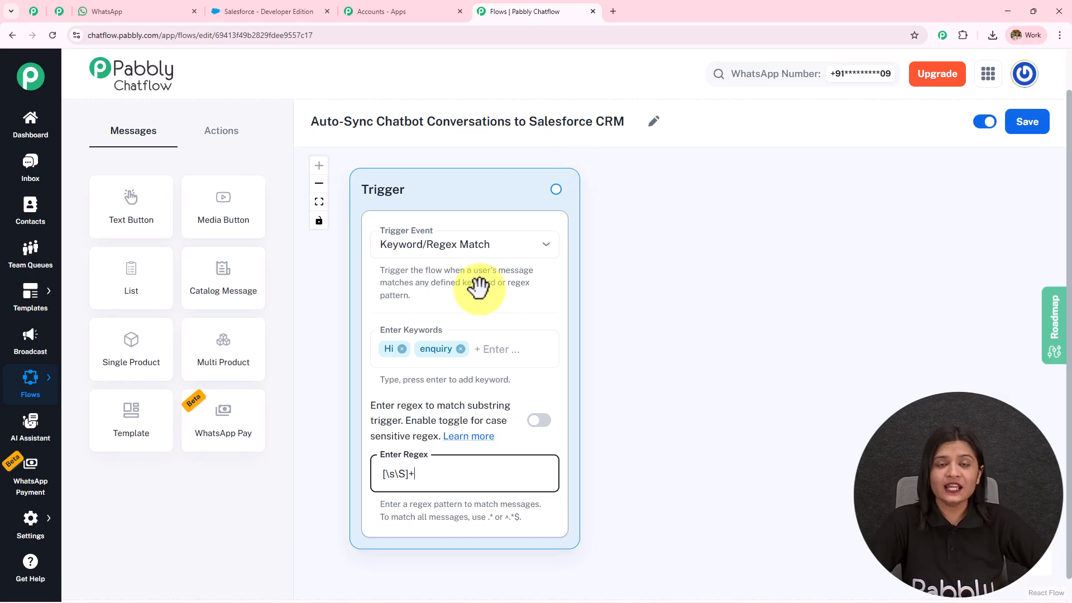
Step: Review the 'Hi, I have an enquiry' message and the bot's welcome reply in WhatsApp
{"action": "left_click", "coordinate": [137, 11]}
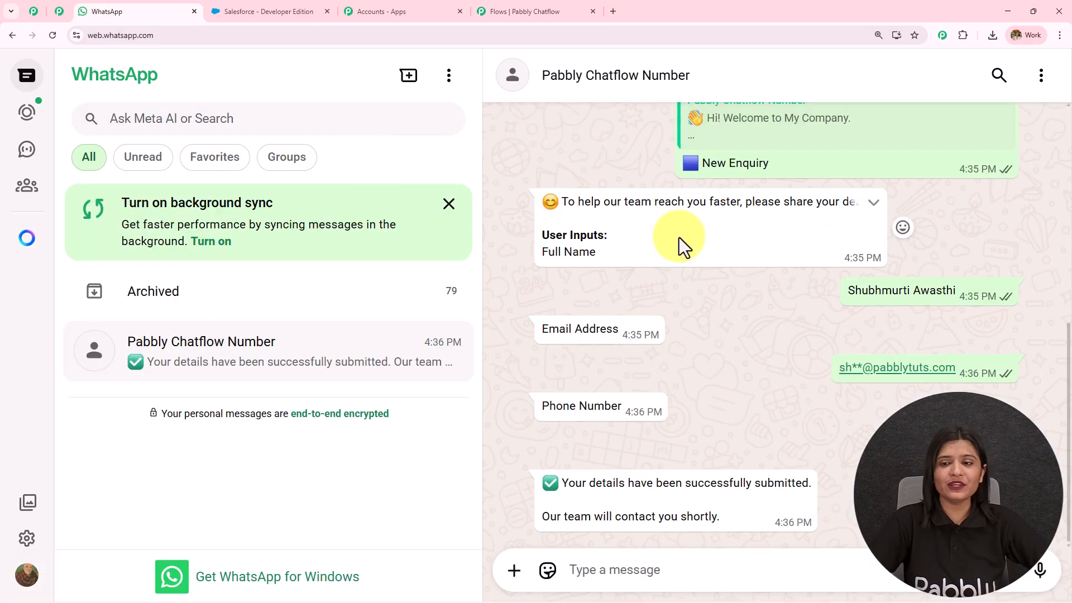
{"action": "scroll", "coordinate": [682, 243], "scroll_direction": "up", "scroll_amount": 10}
{"action": "left_click_drag", "start_coordinate": [848, 241], "coordinate": [1046, 247]}
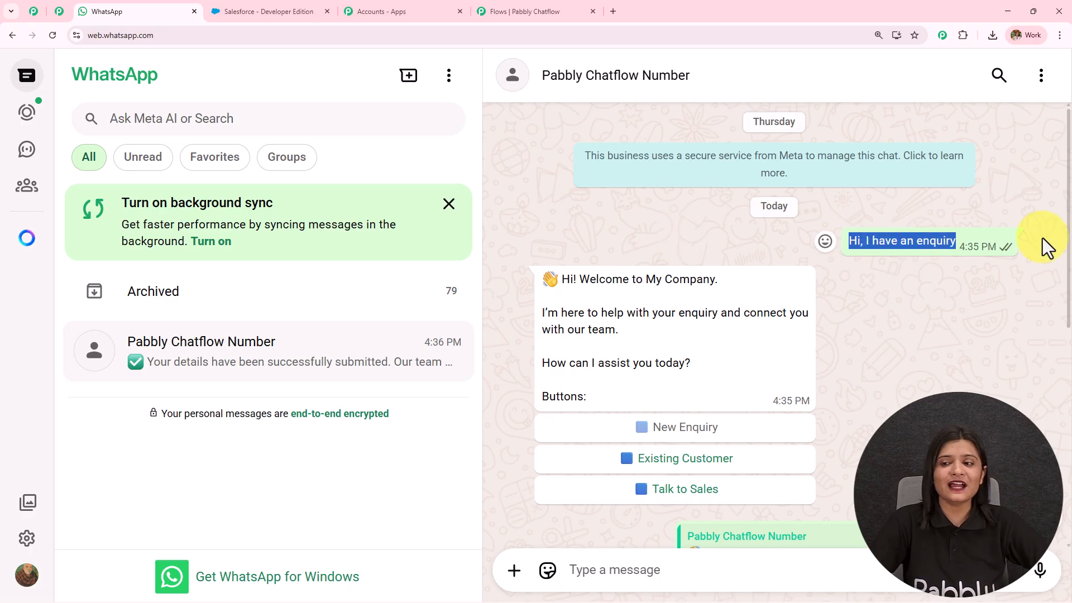
{"action": "left_click_drag", "start_coordinate": [588, 399], "coordinate": [512, 282]}
Step: Drag a connection from the Trigger node to bring up the content-type choices
{"action": "left_click", "coordinate": [521, 11]}
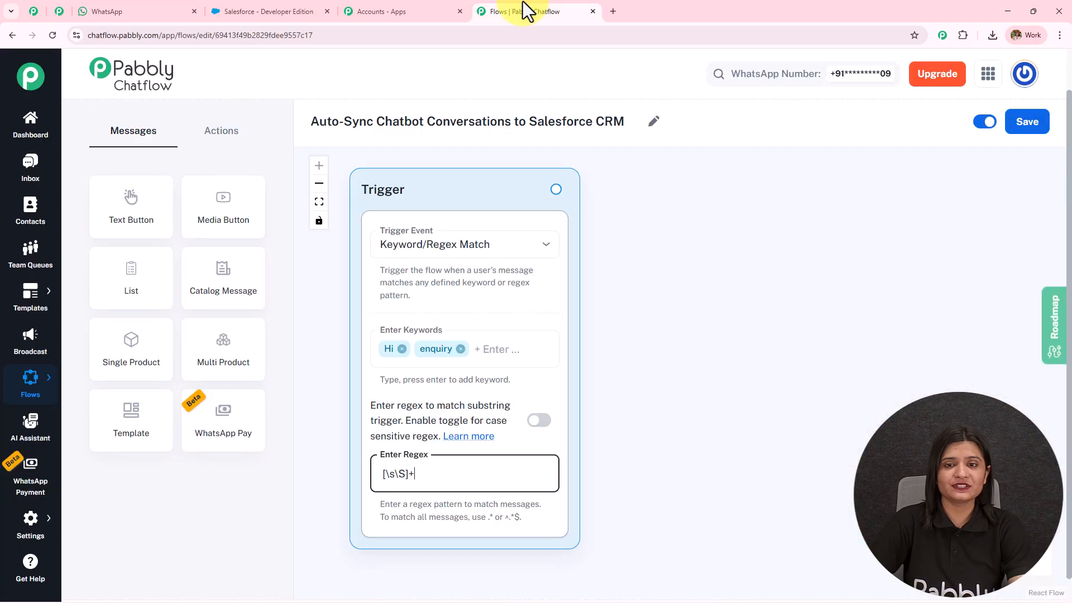
{"action": "left_click_drag", "start_coordinate": [557, 190], "coordinate": [740, 169]}
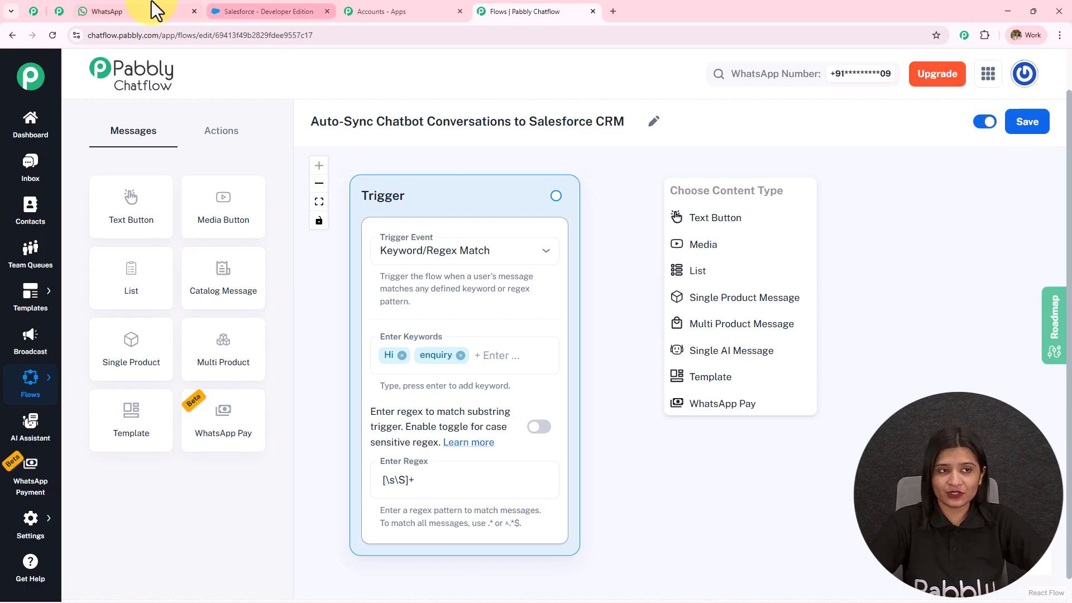
{"action": "left_click", "coordinate": [167, 11]}
{"action": "scroll", "coordinate": [617, 282], "scroll_direction": "down", "scroll_amount": 3}
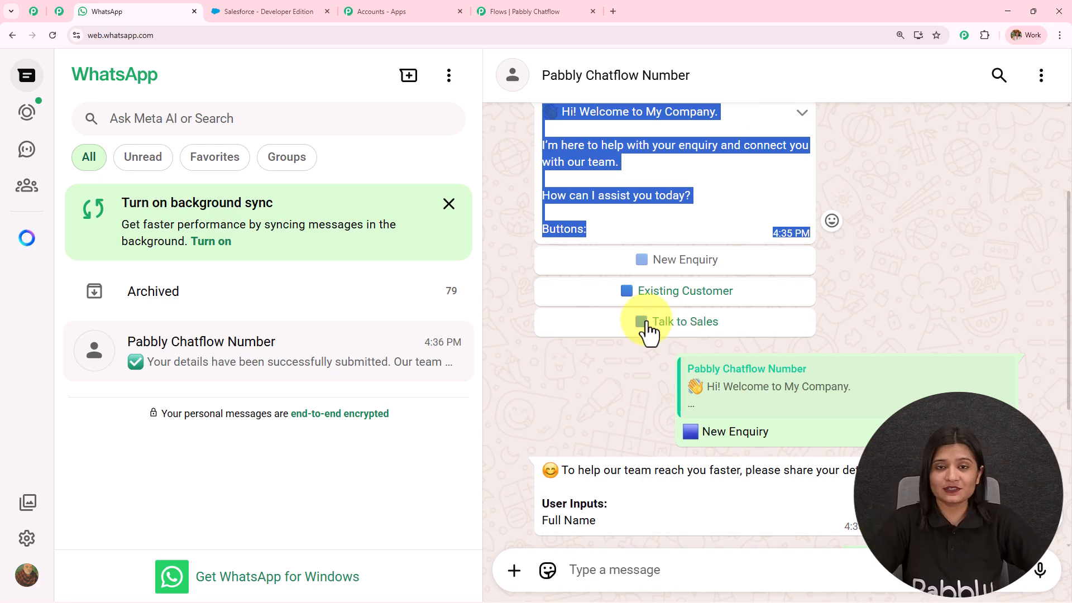
{"action": "left_click", "coordinate": [535, 11]}
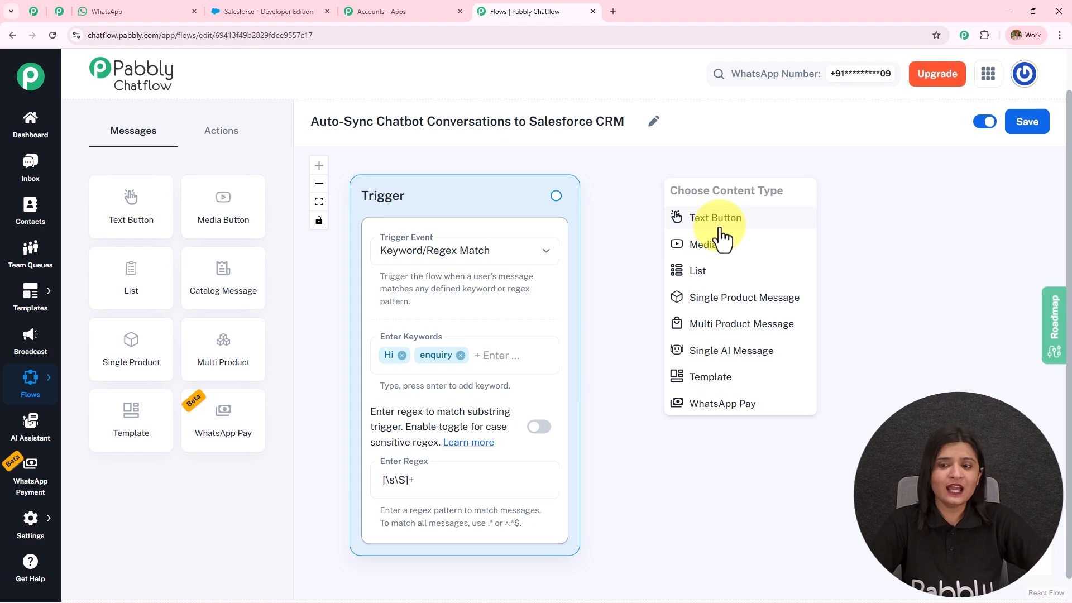
Step: Add a Text Button message after the trigger with the 'How can I assist you today?' welcome text
{"action": "left_click", "coordinate": [140, 10]}
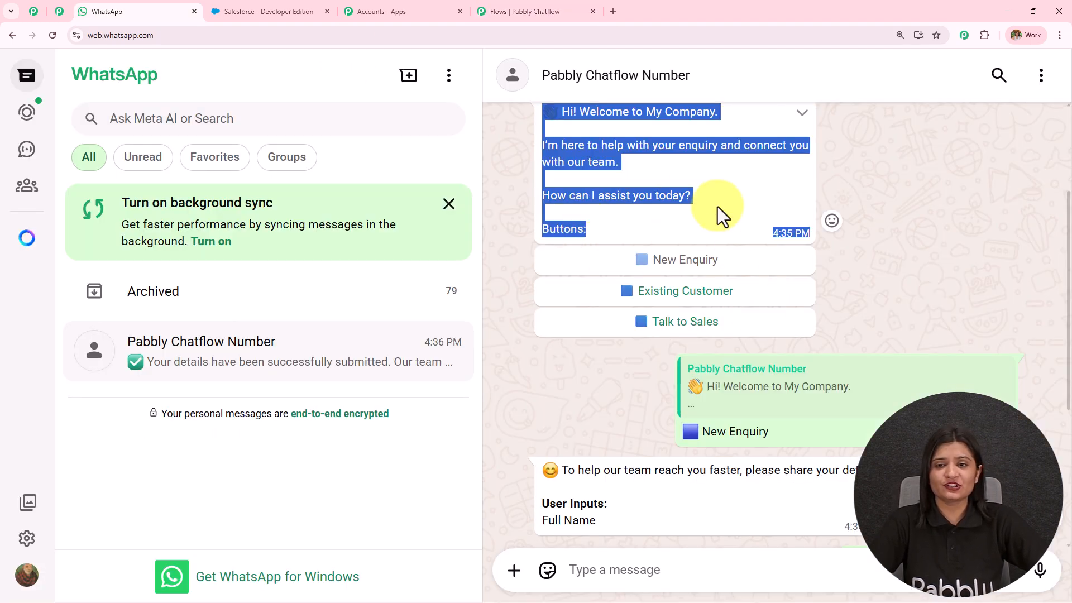
{"action": "left_click", "coordinate": [555, 10]}
{"action": "left_click", "coordinate": [726, 221]}
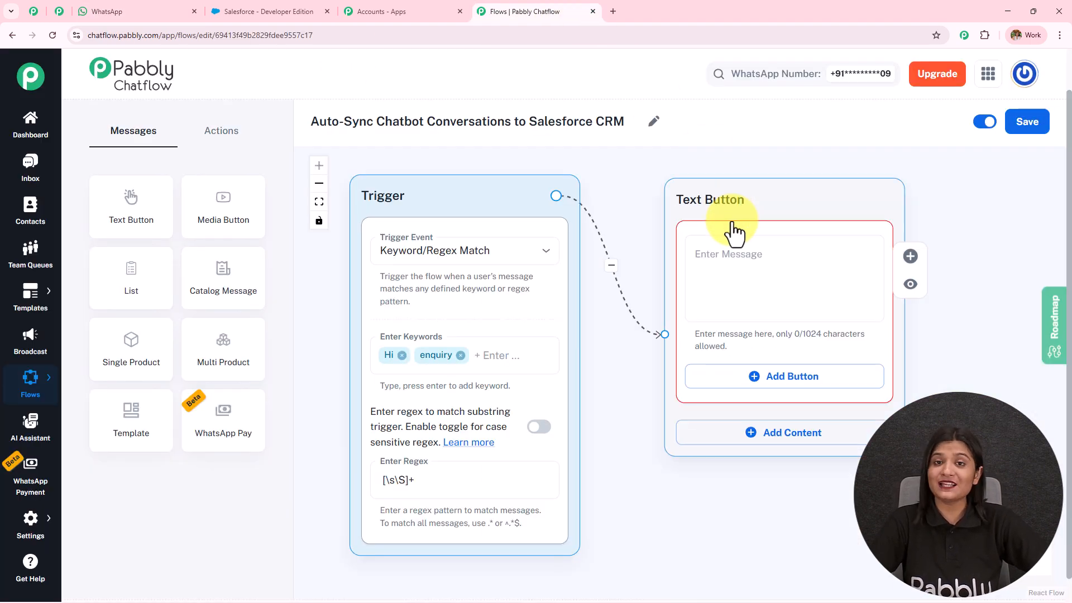
{"action": "left_click", "coordinate": [749, 265]}
{"action": "type", "text": "👋 Hi! Welcome to My Company.  I'm here to help with your enquiry and connect you with our team.  How can I assist you today?  Buttons!"}
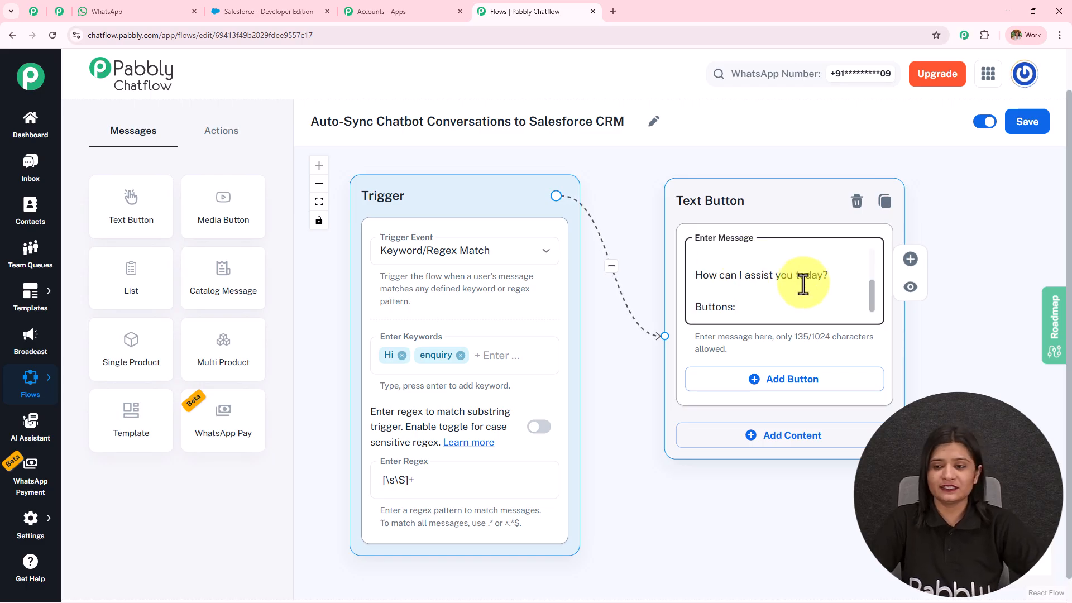
{"action": "scroll", "coordinate": [872, 243], "scroll_direction": "up", "scroll_amount": 3}
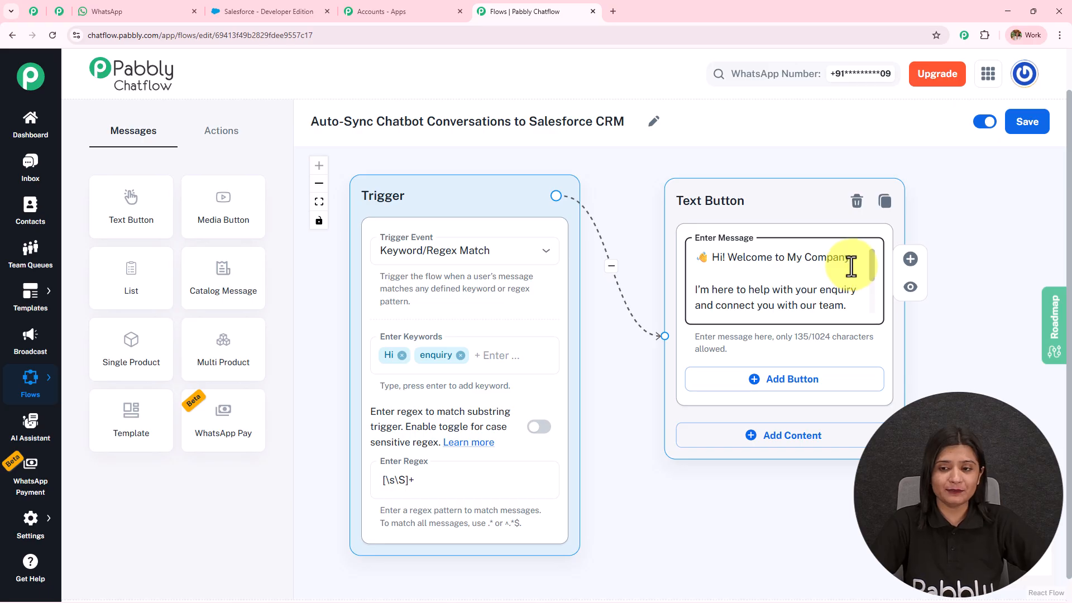
{"action": "scroll", "coordinate": [872, 279], "scroll_direction": "down", "scroll_amount": 3}
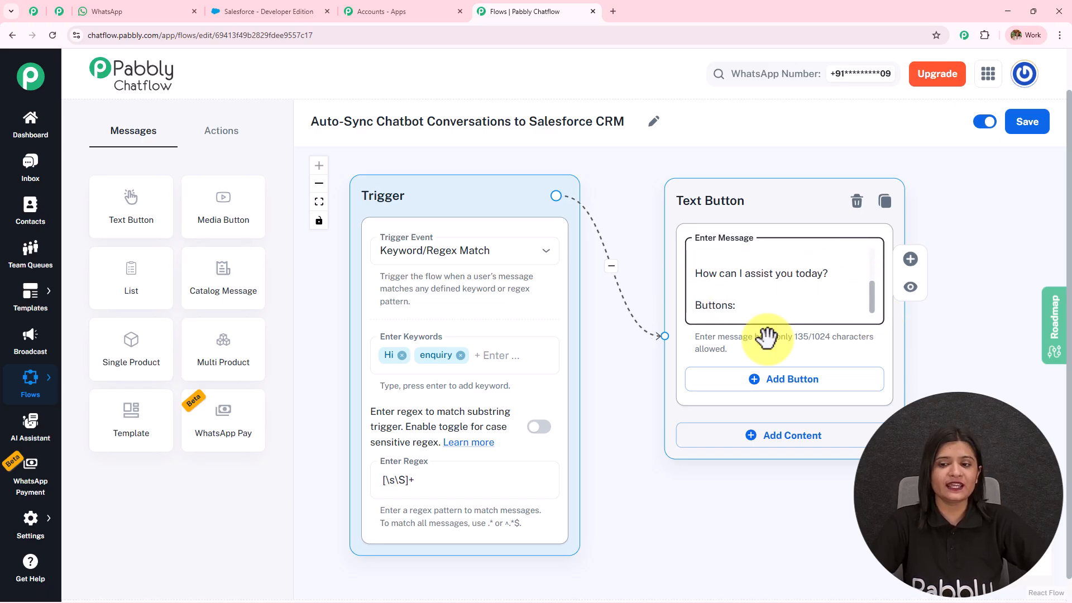
{"action": "left_click_drag", "start_coordinate": [964, 359], "coordinate": [808, 276]}
Step: Add three reply buttons labelled New Enquiry, Existing Customer and Talk to Sales
{"action": "left_click", "coordinate": [614, 309]}
{"action": "left_click", "coordinate": [630, 394]}
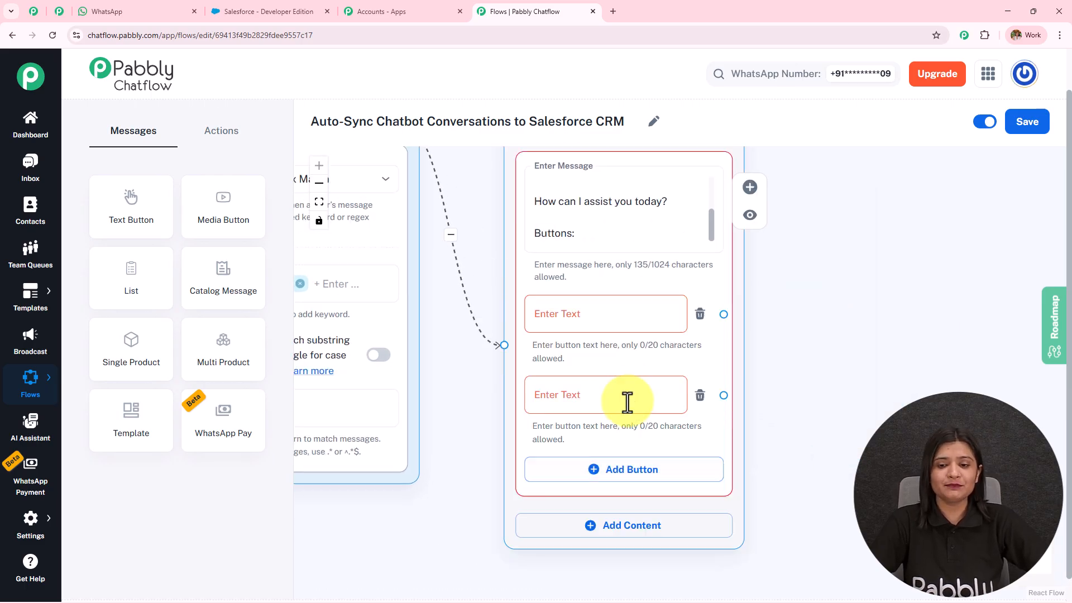
{"action": "left_click", "coordinate": [630, 469]}
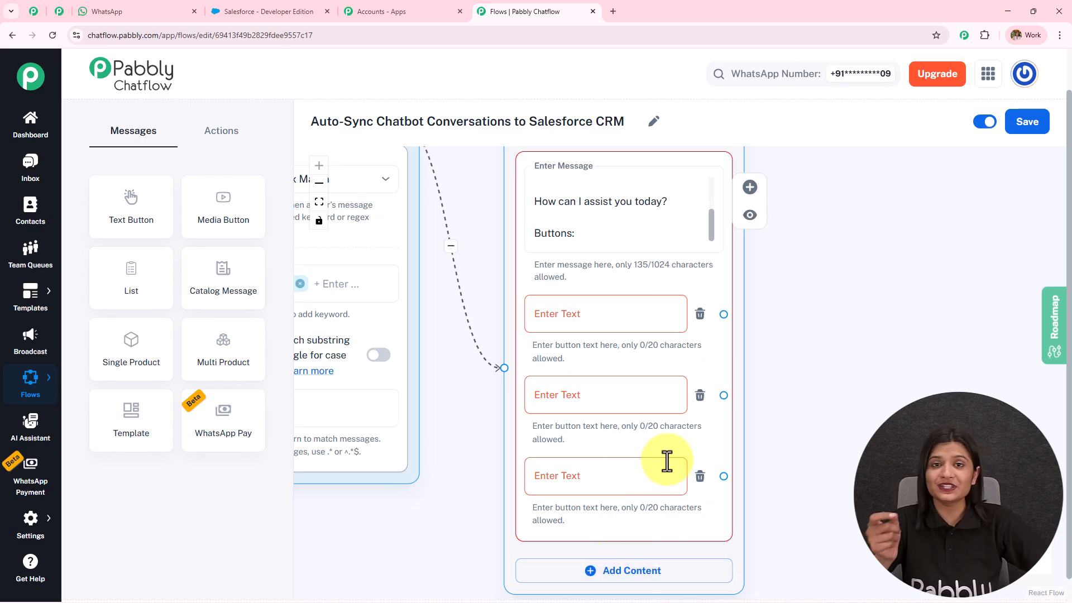
{"action": "left_click", "coordinate": [606, 314]}
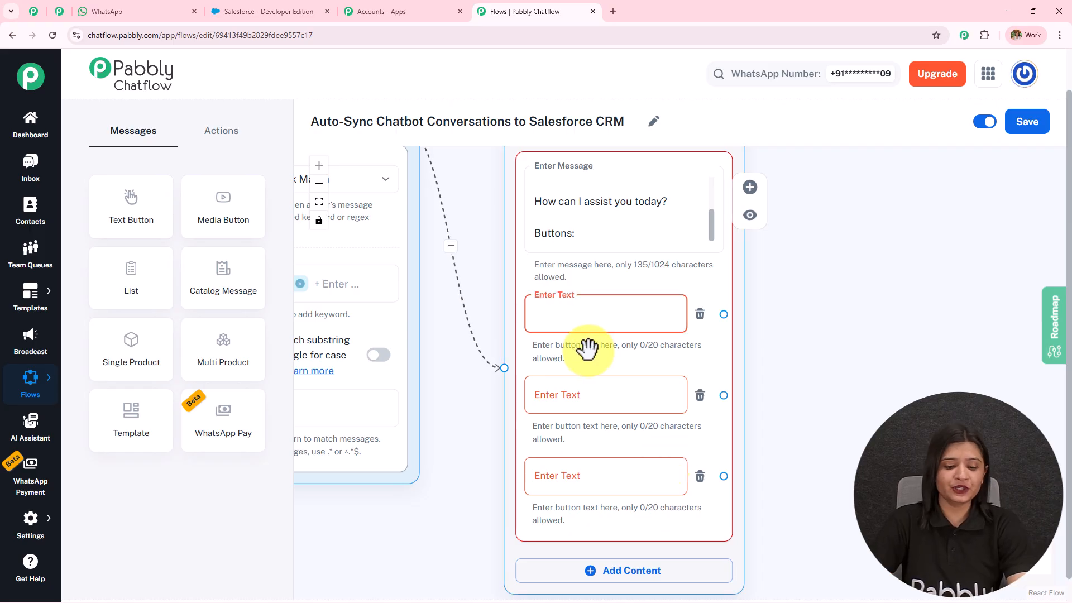
{"action": "type", "text": "🟦 New Enquiry"}
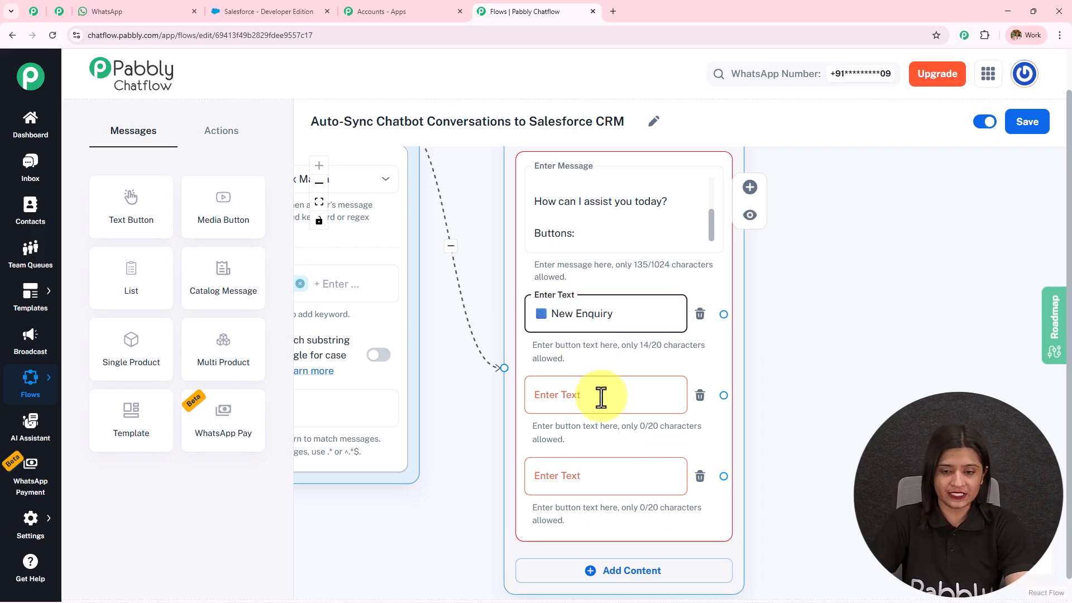
{"action": "left_click", "coordinate": [630, 383]}
{"action": "type", "text": "🟦 Existing Customer"}
{"action": "left_click", "coordinate": [632, 490]}
{"action": "type", "text": "🟦 Talk to Sales"}
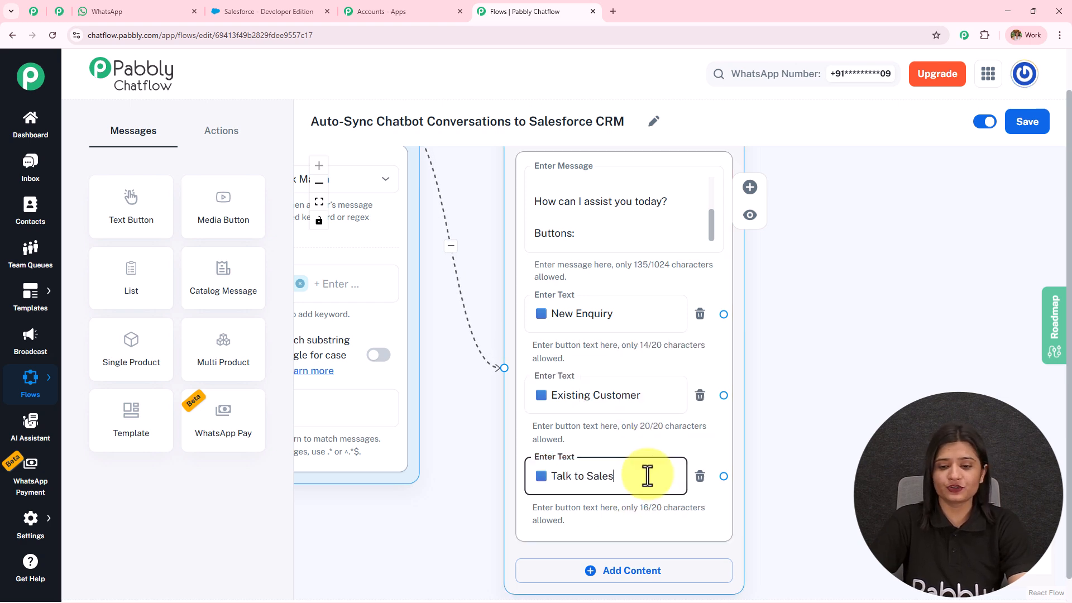
{"action": "left_click", "coordinate": [815, 361]}
{"action": "scroll", "coordinate": [815, 361], "scroll_direction": "down", "scroll_amount": 3}
{"action": "left_click_drag", "start_coordinate": [841, 345], "coordinate": [607, 326]}
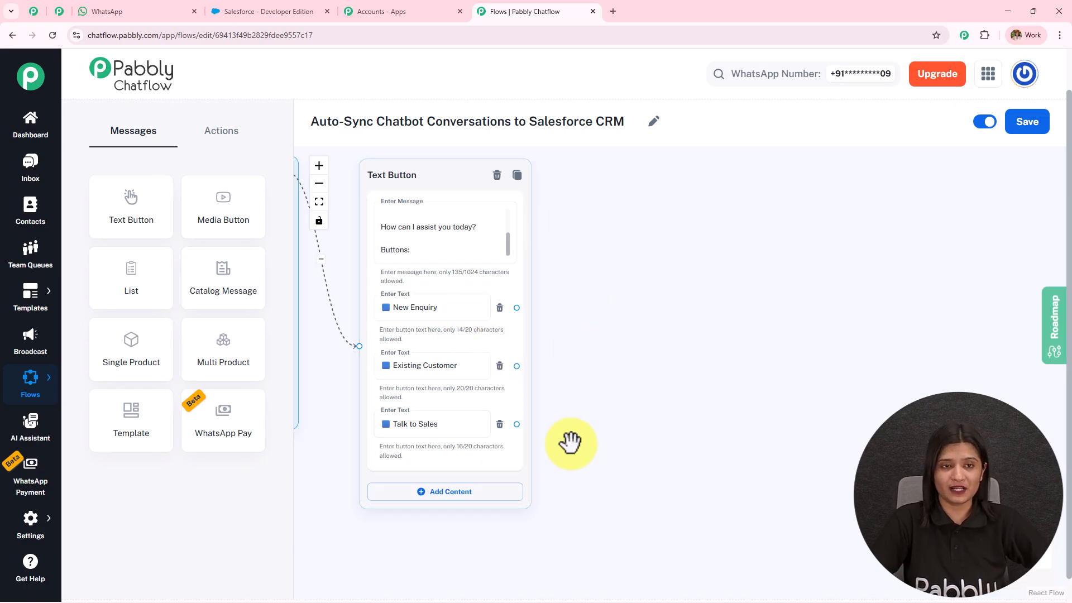
Step: Check the bot's details request message in the WhatsApp chat
{"action": "left_click", "coordinate": [171, 9]}
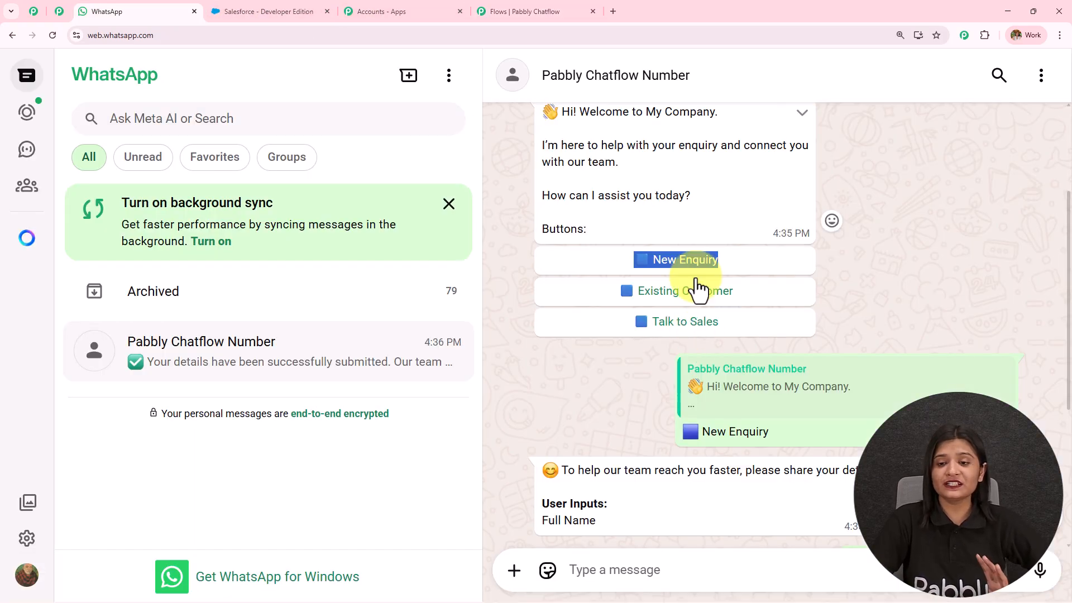
{"action": "scroll", "coordinate": [777, 299], "scroll_direction": "down", "scroll_amount": 3}
{"action": "left_click_drag", "start_coordinate": [702, 264], "coordinate": [813, 270]}
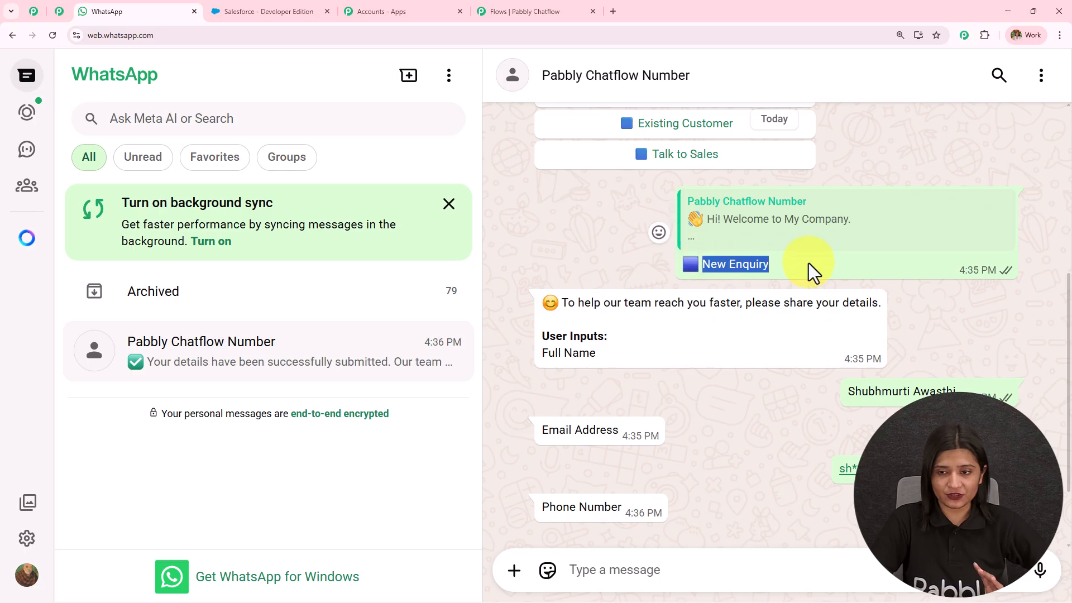
{"action": "left_click_drag", "start_coordinate": [556, 302], "coordinate": [650, 361]}
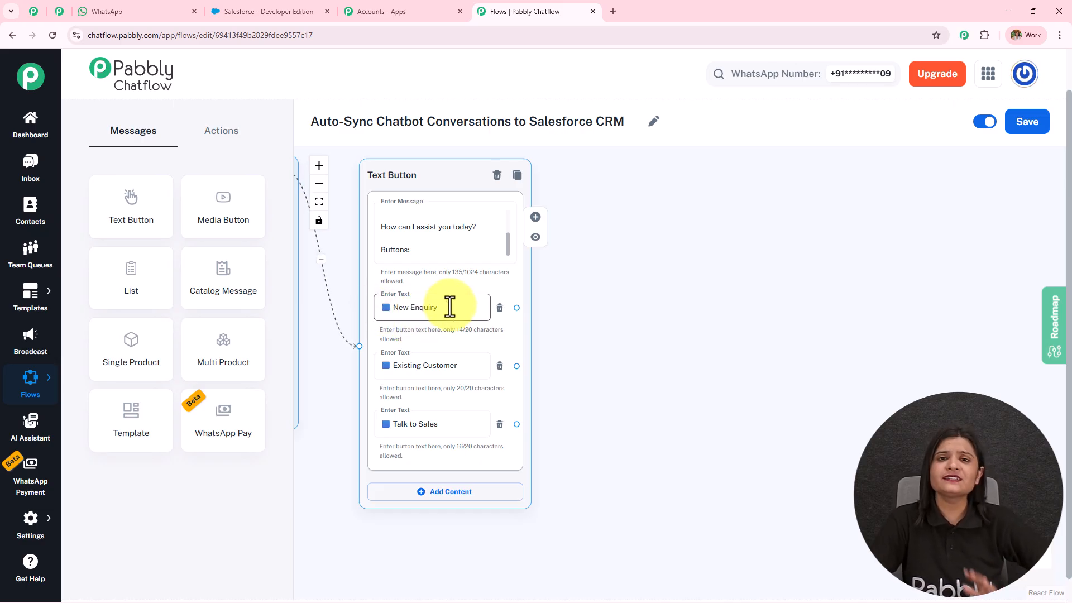
Step: Add and delete a test Text Button node, then list the available Actions nodes
{"action": "left_click_drag", "start_coordinate": [535, 216], "coordinate": [672, 223]}
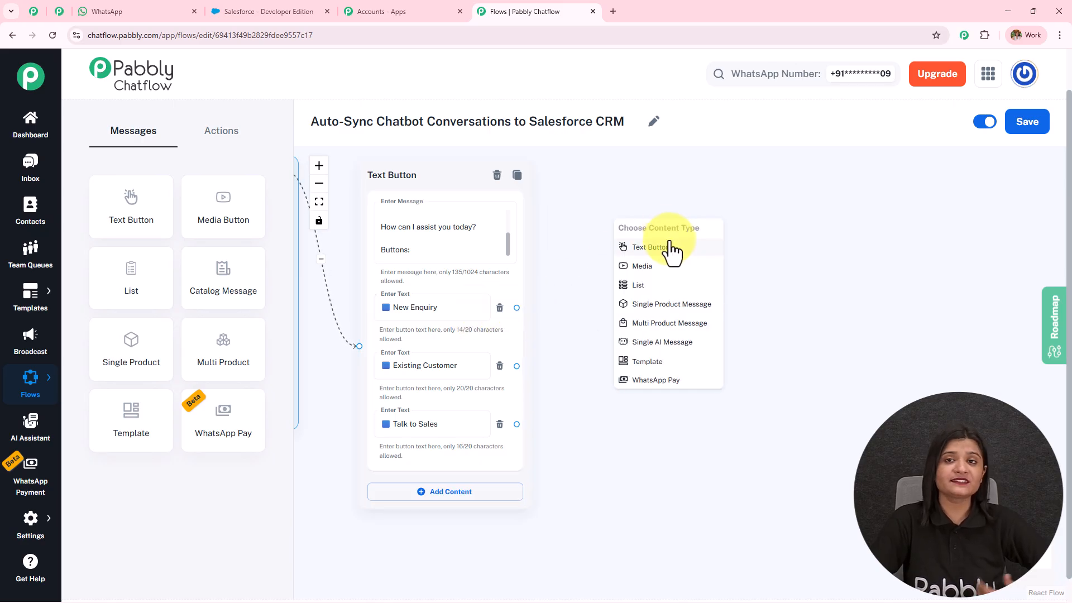
{"action": "left_click", "coordinate": [672, 245]}
{"action": "left_click", "coordinate": [756, 233]}
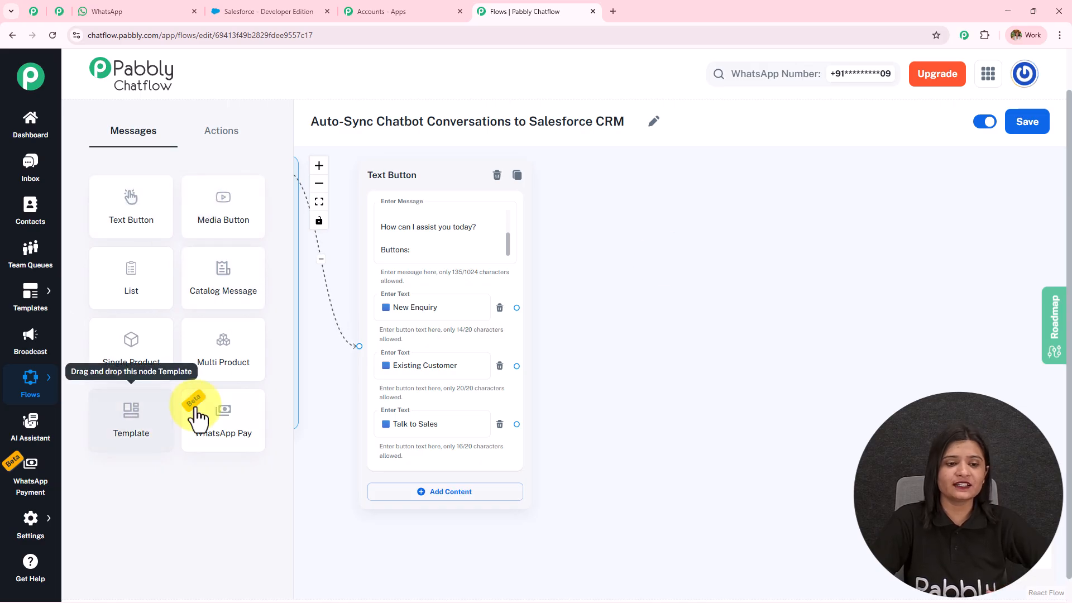
{"action": "left_click", "coordinate": [239, 133]}
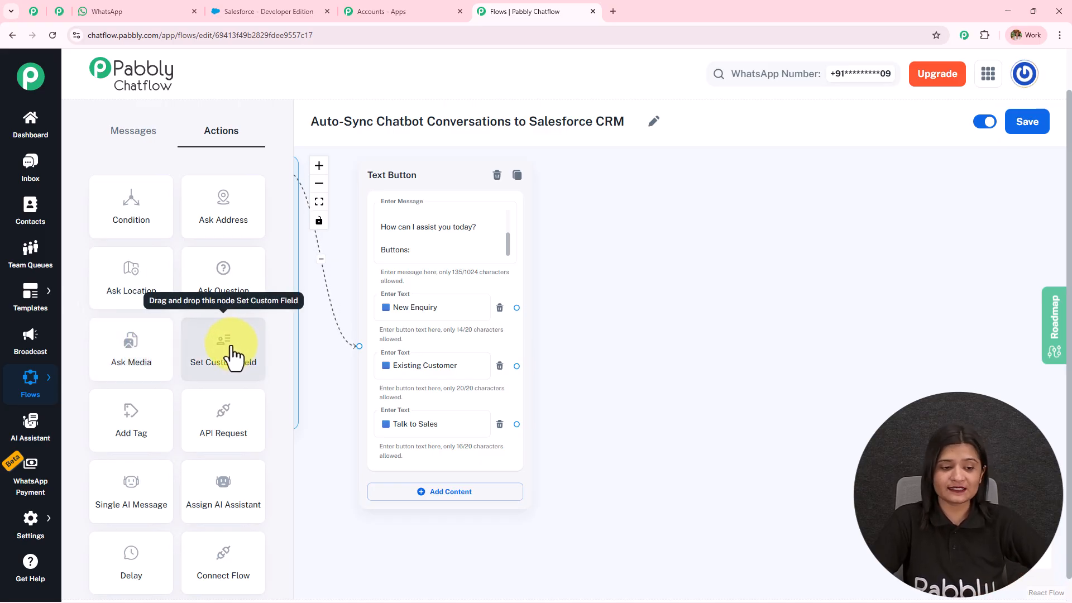
{"action": "scroll", "coordinate": [234, 354], "scroll_direction": "down", "scroll_amount": 1}
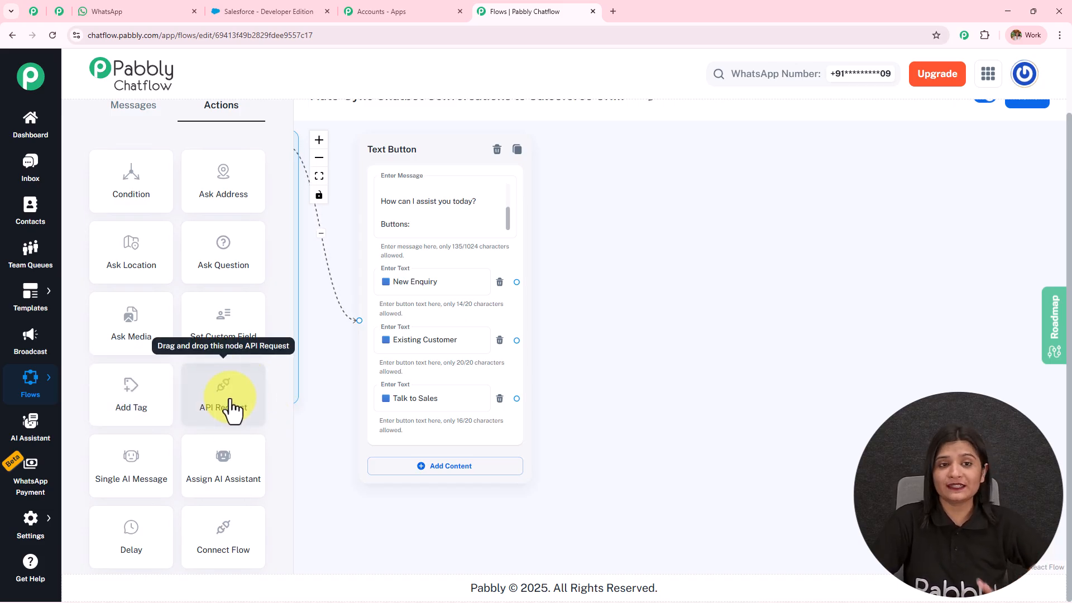
{"action": "left_click", "coordinate": [290, 11]}
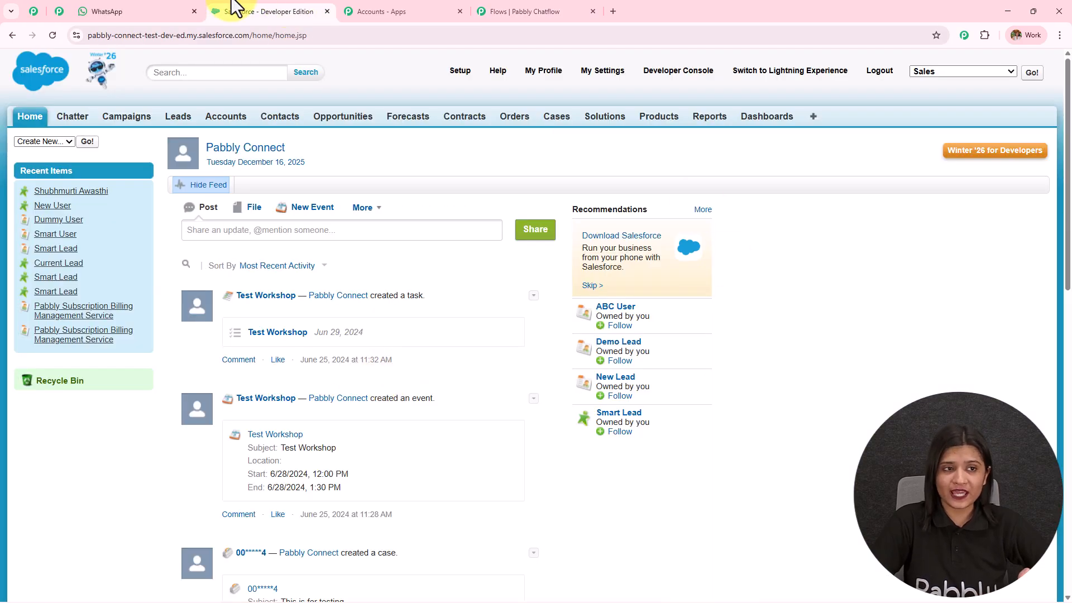
{"action": "left_click", "coordinate": [486, 11]}
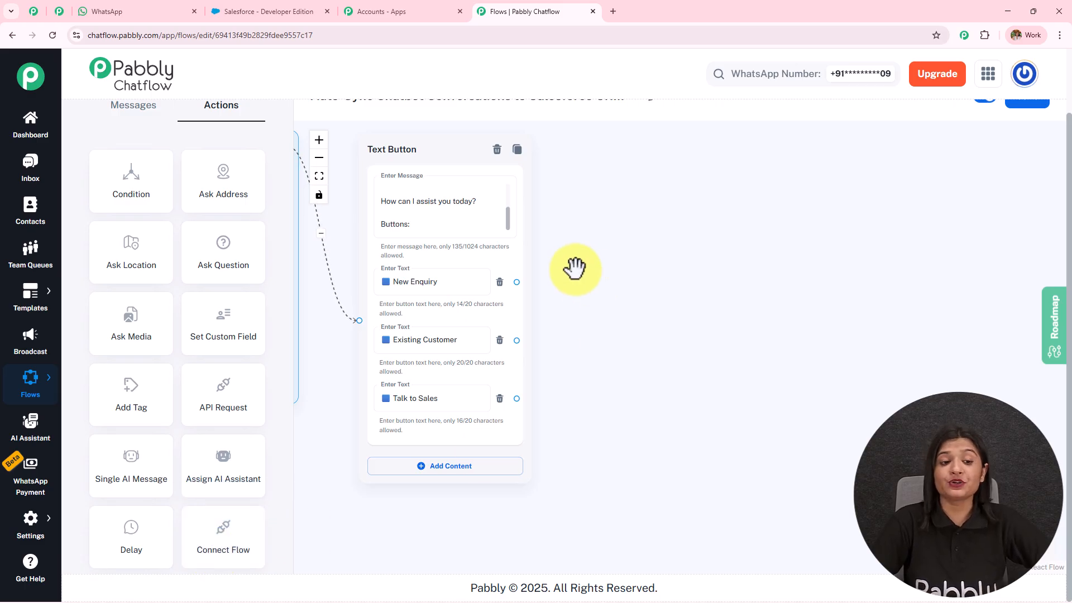
Step: Add an Ask Question node after New Enquiry and paste in the full-name request message
{"action": "mouse_move", "coordinate": [220, 270]}
{"action": "left_mouse_down"}
{"action": "mouse_move", "coordinate": [582, 259]}
{"action": "mouse_move", "coordinate": [646, 187]}
{"action": "mouse_move", "coordinate": [645, 172]}
{"action": "left_mouse_up"}
{"action": "mouse_move", "coordinate": [517, 282]}
{"action": "left_mouse_down"}
{"action": "mouse_move", "coordinate": [603, 308]}
{"action": "mouse_move", "coordinate": [651, 277]}
{"action": "left_mouse_up"}
{"action": "left_click", "coordinate": [680, 242]}
{"action": "type", "text": "please share your details.  User Inputs: Full Name"}
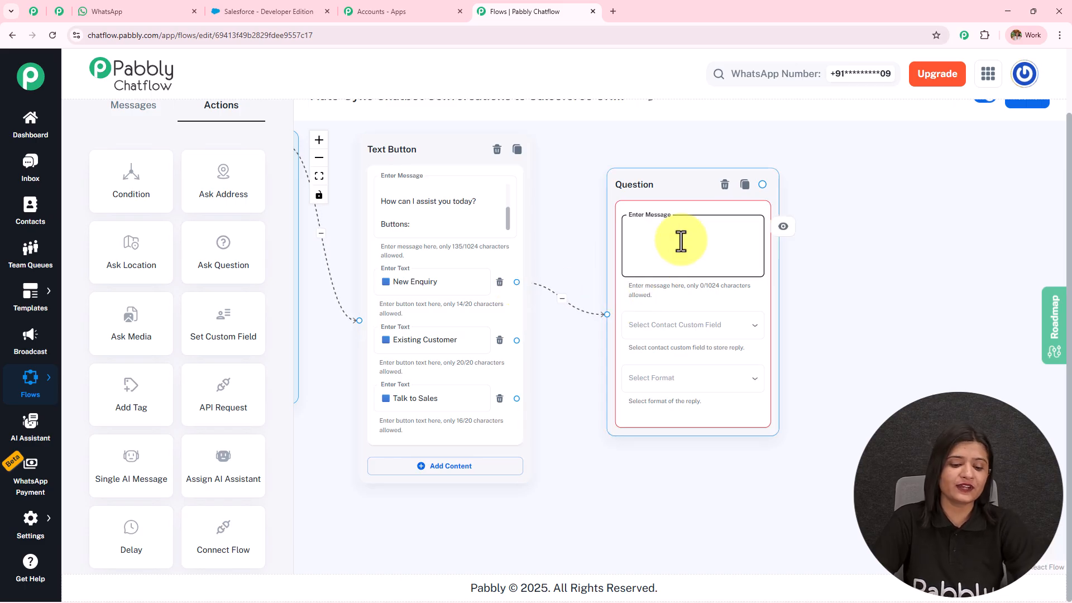
{"action": "mouse_move", "coordinate": [757, 243]}
{"action": "left_mouse_down"}
{"action": "mouse_move", "coordinate": [761, 177]}
{"action": "mouse_move", "coordinate": [751, 239]}
{"action": "left_mouse_up"}
{"action": "scroll", "coordinate": [665, 279], "scroll_direction": "up", "scroll_amount": 3}
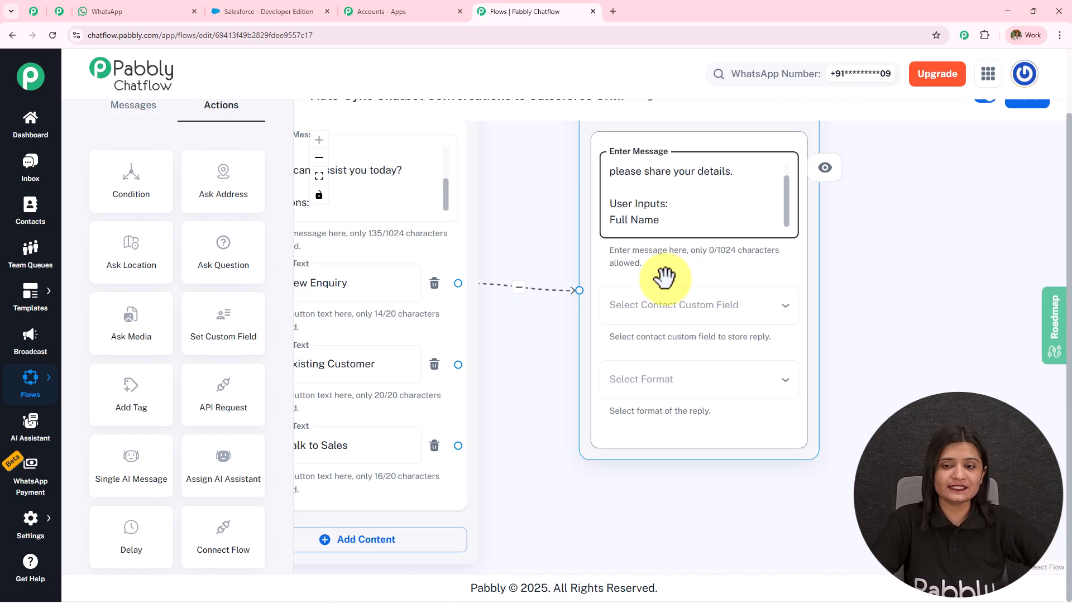
Step: Save the question's reply to the FullName custom field with Text as the format
{"action": "left_click", "coordinate": [694, 314]}
{"action": "scroll", "coordinate": [687, 454], "scroll_direction": "down", "scroll_amount": 15}
{"action": "scroll", "coordinate": [686, 458], "scroll_direction": "down", "scroll_amount": 5}
{"action": "left_click", "coordinate": [641, 212]}
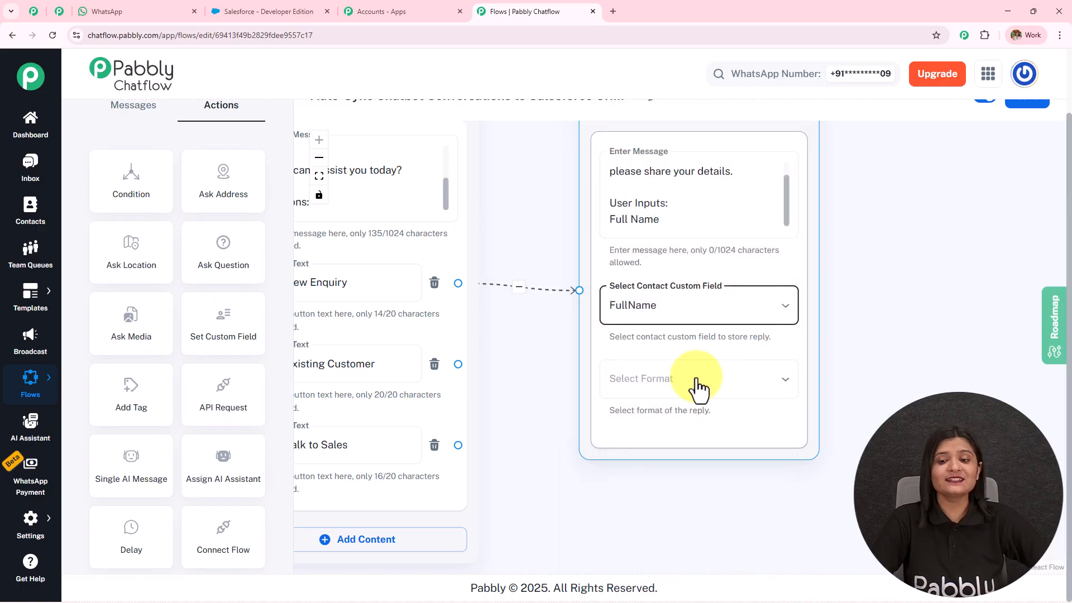
{"action": "left_click", "coordinate": [711, 391]}
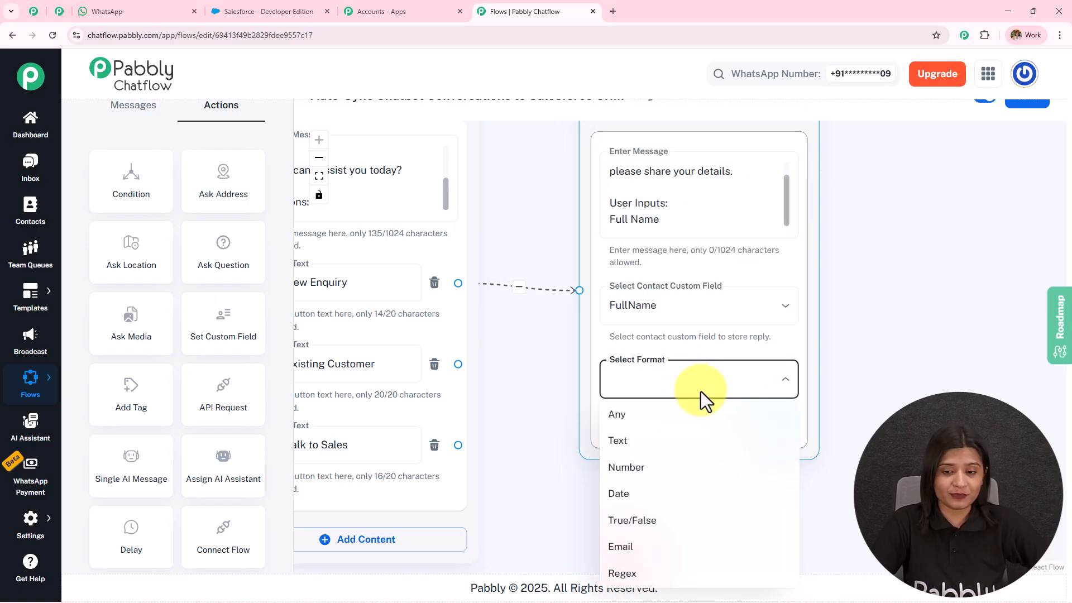
{"action": "left_click", "coordinate": [681, 441]}
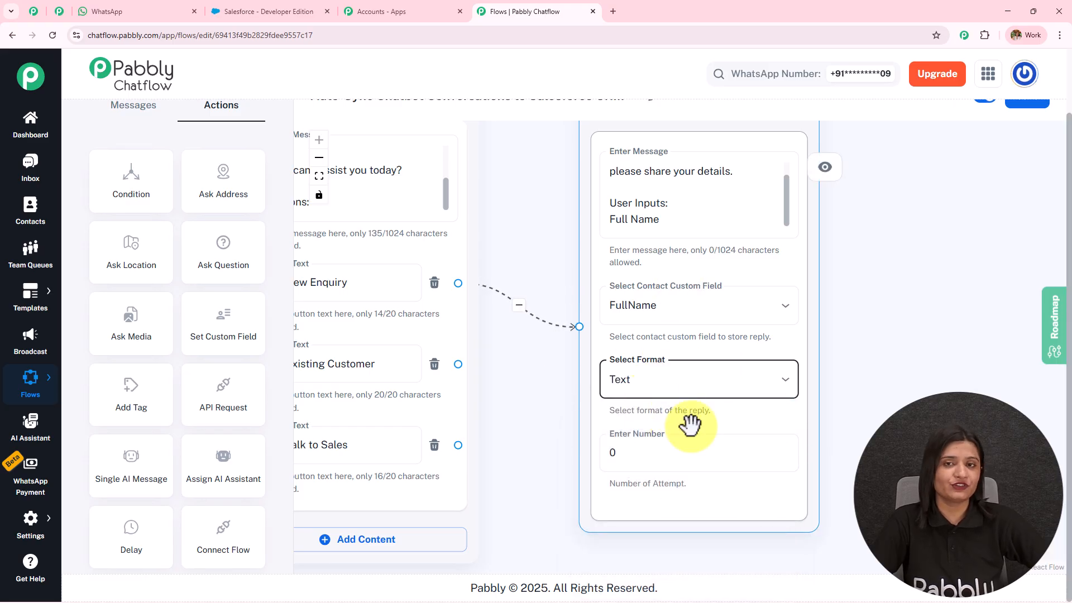
{"action": "left_click_drag", "start_coordinate": [926, 301], "coordinate": [774, 309]}
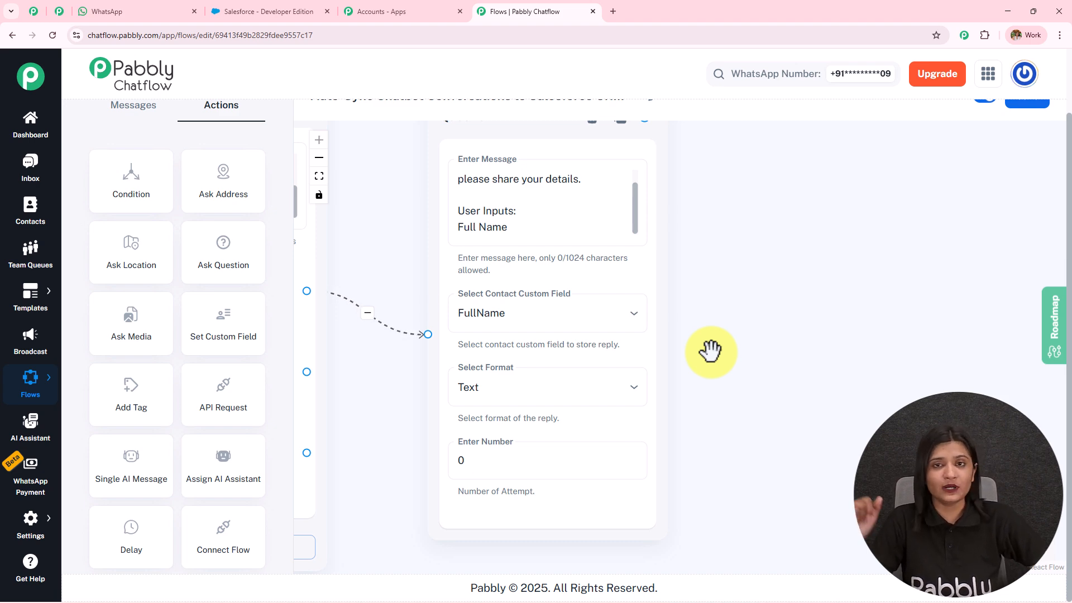
{"action": "scroll", "coordinate": [711, 350], "scroll_direction": "down", "scroll_amount": 4}
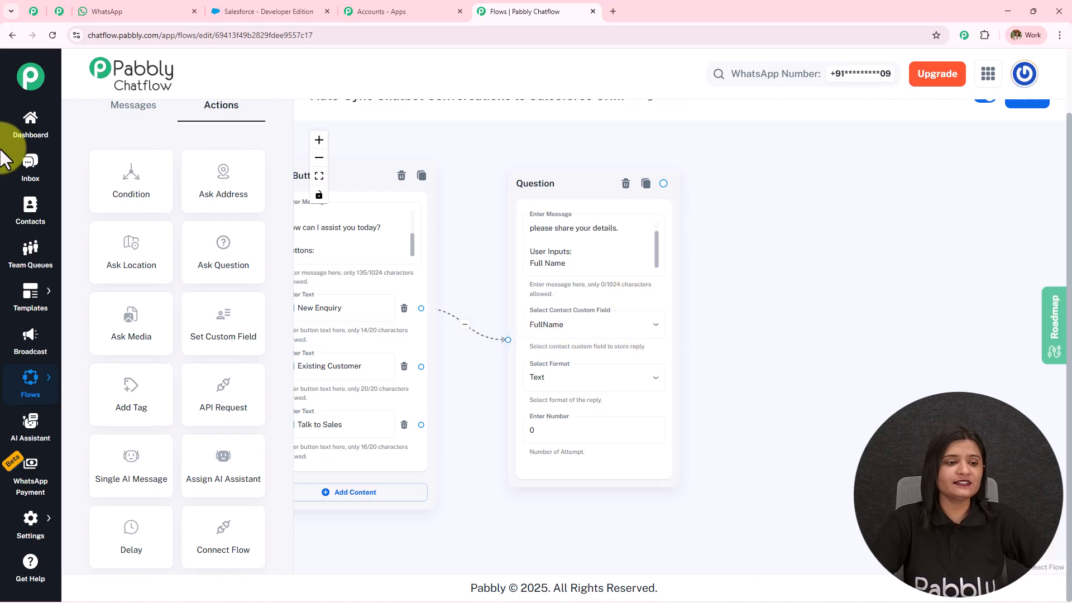
{"action": "mouse_move", "coordinate": [35, 524]}
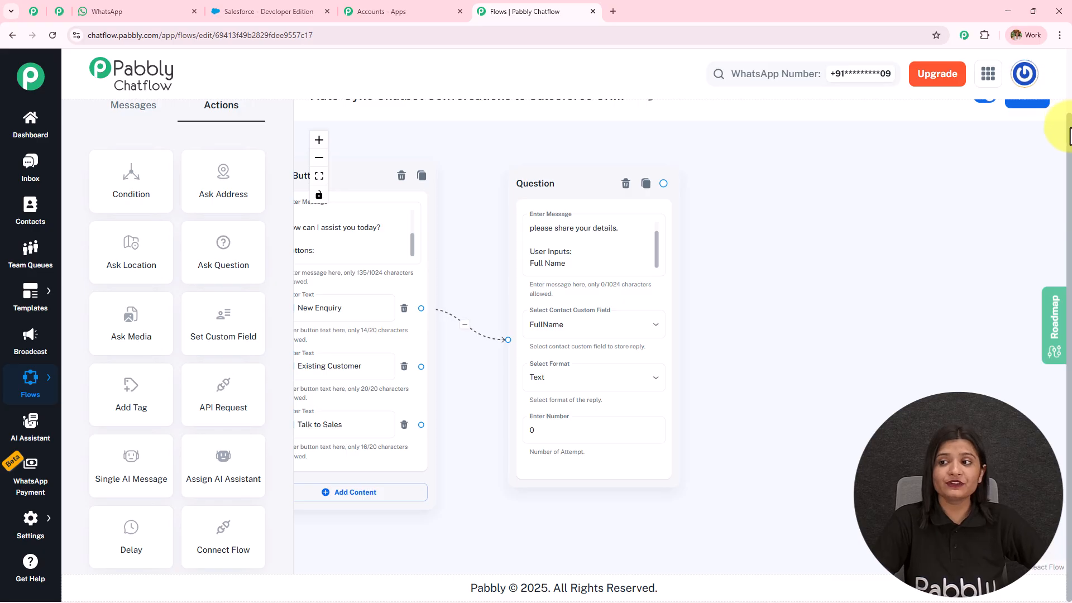
Step: Open the Contact Custom Fields settings page and scroll down the field list
{"action": "scroll", "coordinate": [1069, 119], "scroll_direction": "up", "scroll_amount": 1}
{"action": "scroll", "coordinate": [450, 210], "scroll_direction": "down", "scroll_amount": 3}
{"action": "left_click_drag", "start_coordinate": [450, 210], "coordinate": [792, 211]}
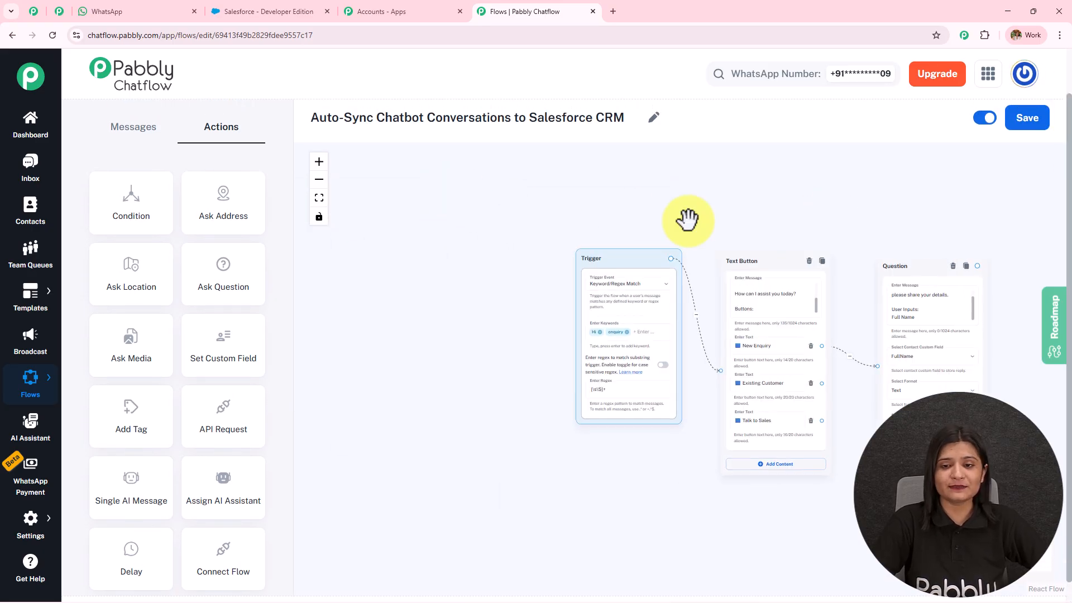
{"action": "left_click_drag", "start_coordinate": [655, 210], "coordinate": [391, 190]}
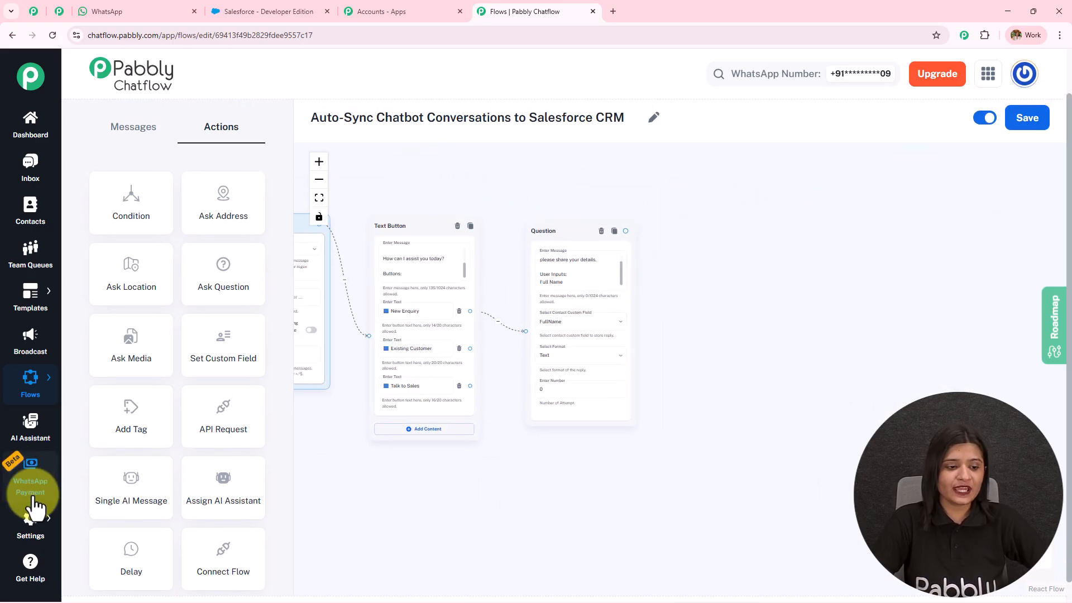
{"action": "left_click", "coordinate": [96, 419]}
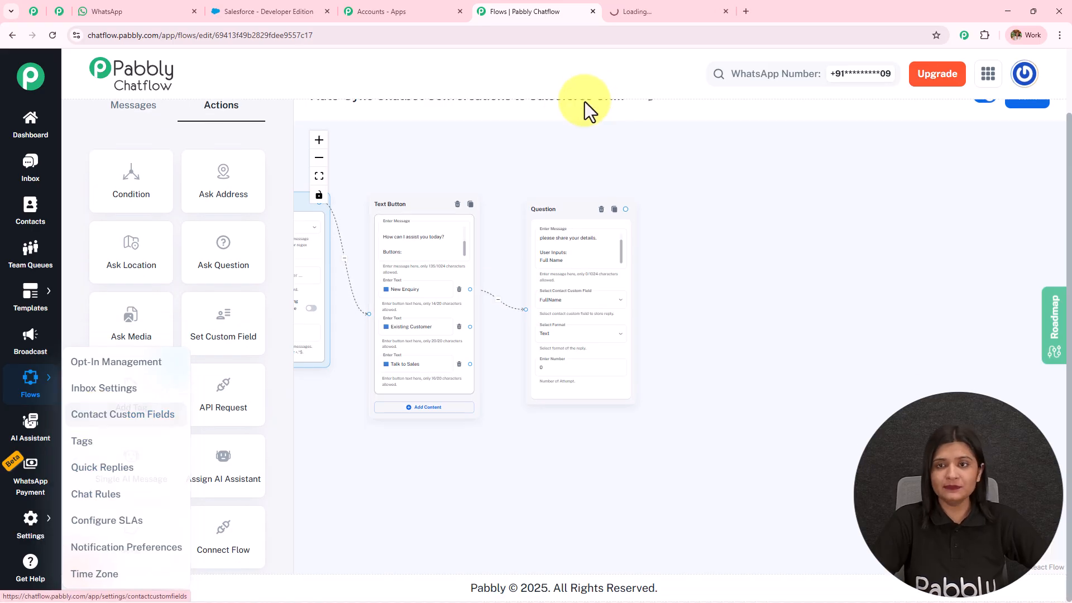
{"action": "left_click_drag", "start_coordinate": [86, 120], "coordinate": [273, 119]}
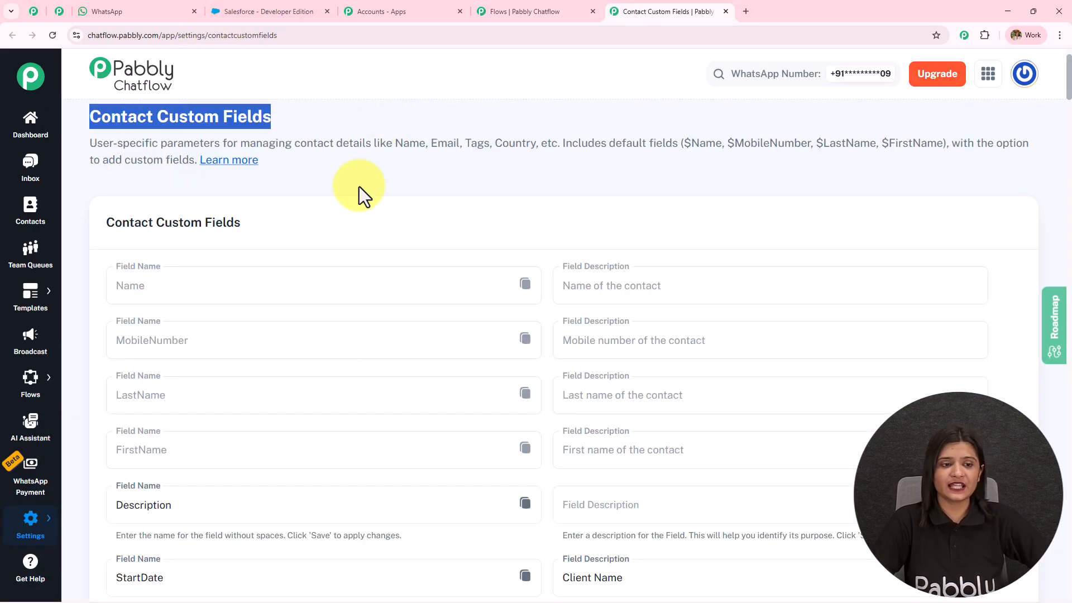
{"action": "scroll", "coordinate": [343, 374], "scroll_direction": "down", "scroll_amount": 8}
{"action": "scroll", "coordinate": [343, 375], "scroll_direction": "down", "scroll_amount": 20}
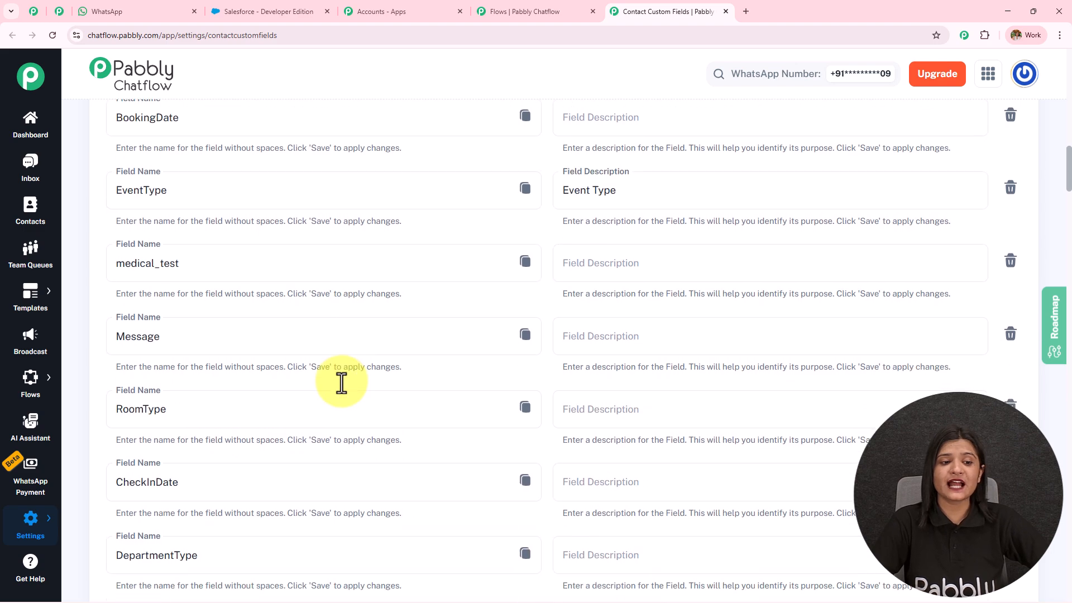
{"action": "scroll", "coordinate": [338, 483], "scroll_direction": "down", "scroll_amount": 20}
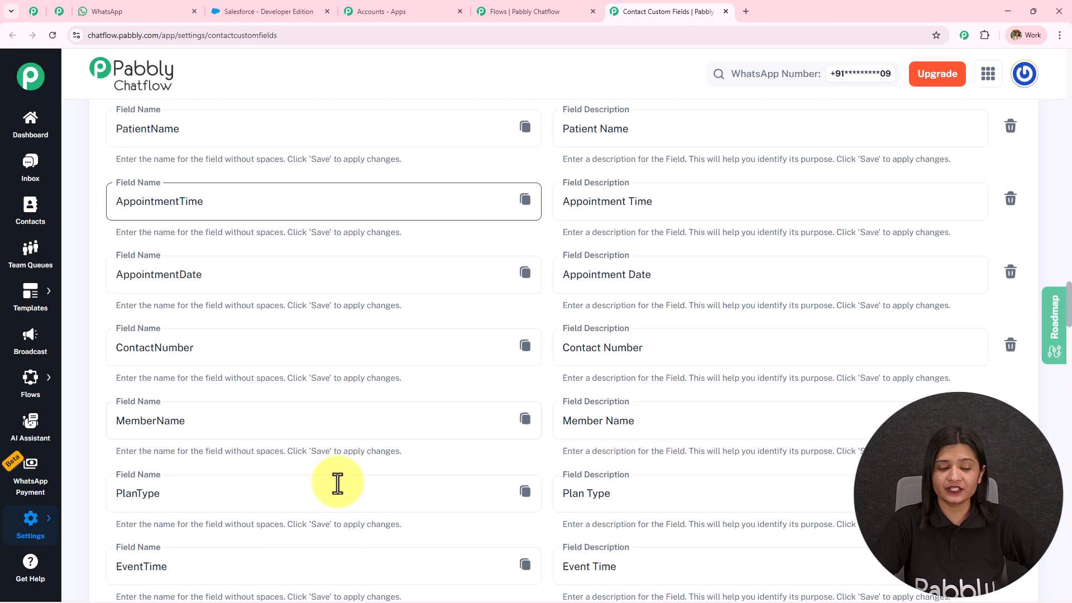
{"action": "scroll", "coordinate": [337, 484], "scroll_direction": "down", "scroll_amount": 20}
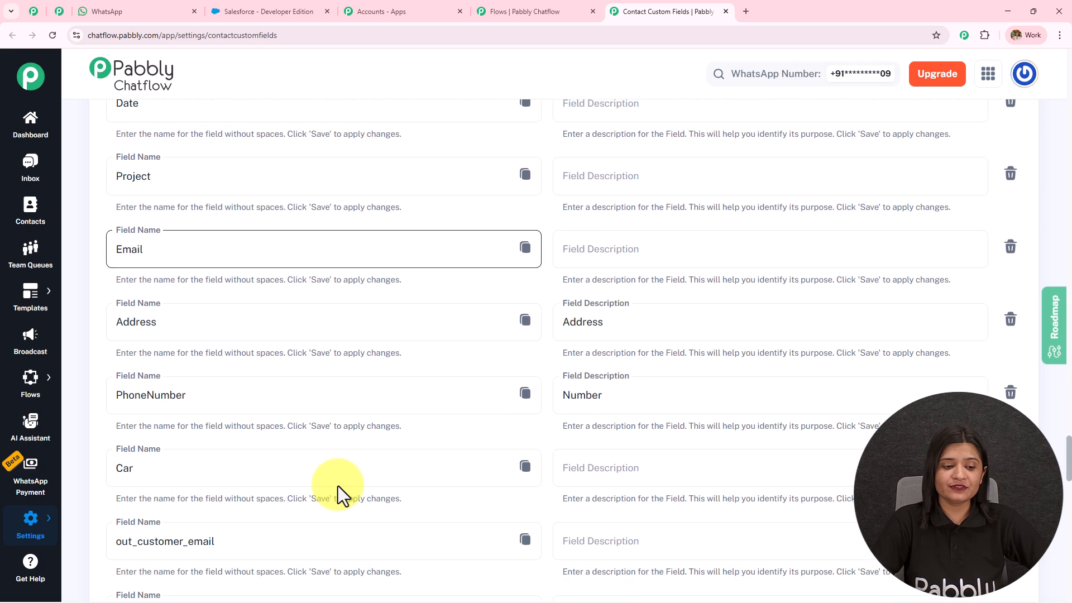
Step: Add an empty custom field row, then delete it again and confirm
{"action": "left_click", "coordinate": [149, 462]}
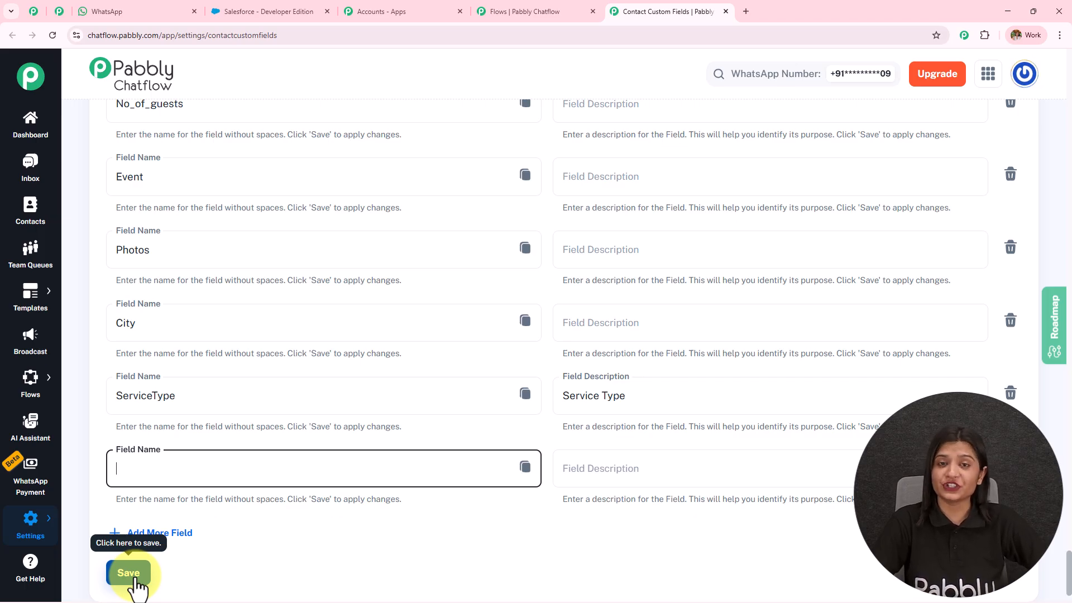
{"action": "left_click", "coordinate": [1011, 467]}
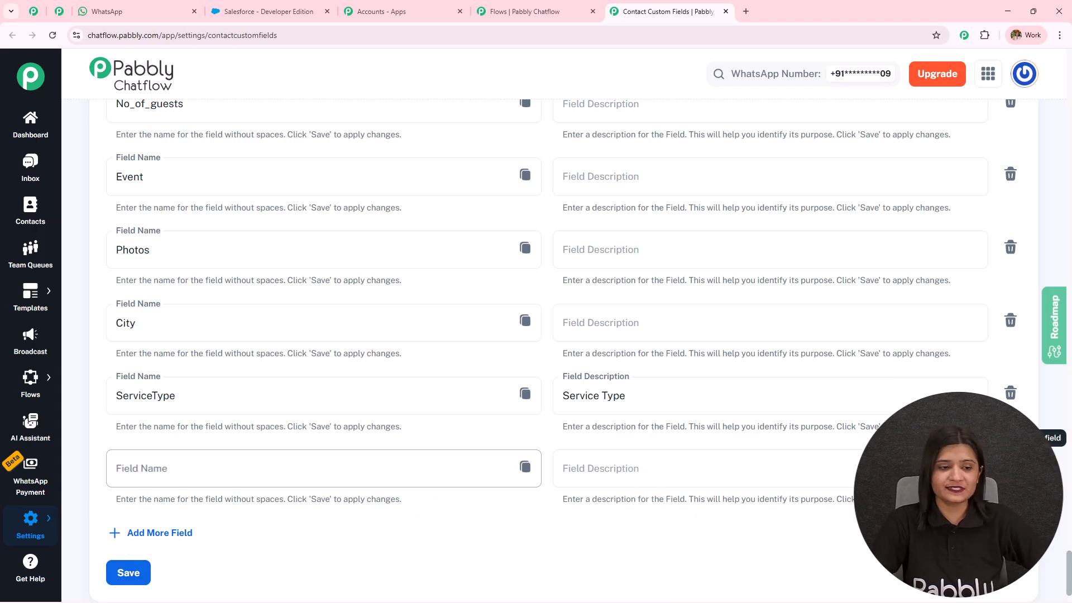
{"action": "left_click", "coordinate": [636, 363]}
Step: Copy the FullName field placeholder and go back to the flow editor
{"action": "scroll", "coordinate": [277, 346], "scroll_direction": "up", "scroll_amount": 20}
{"action": "scroll", "coordinate": [277, 347], "scroll_direction": "up", "scroll_amount": 10}
{"action": "left_click", "coordinate": [148, 385]}
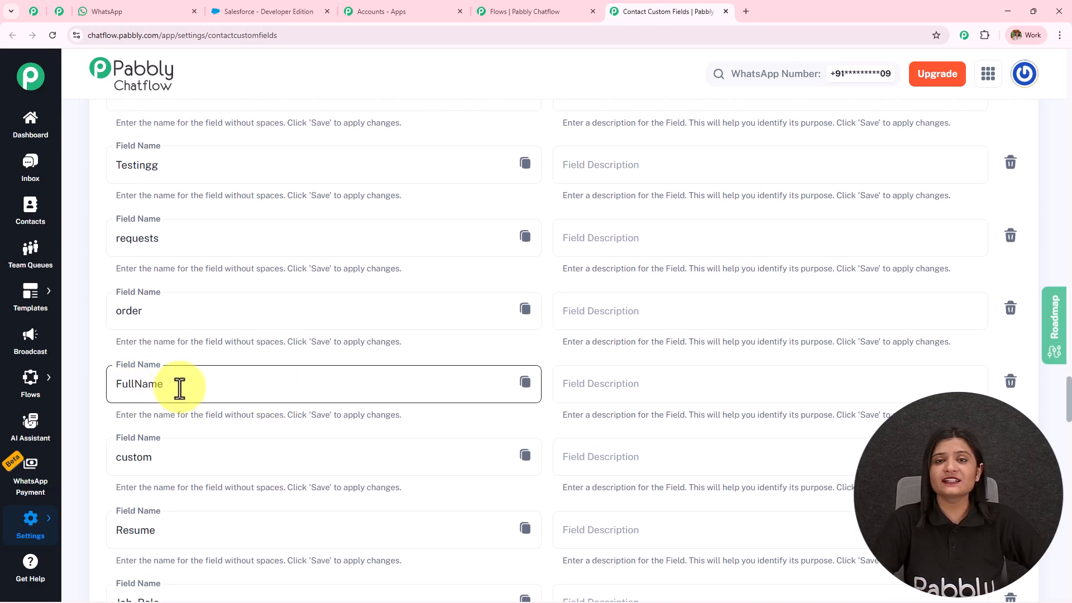
{"action": "left_click", "coordinate": [525, 385]}
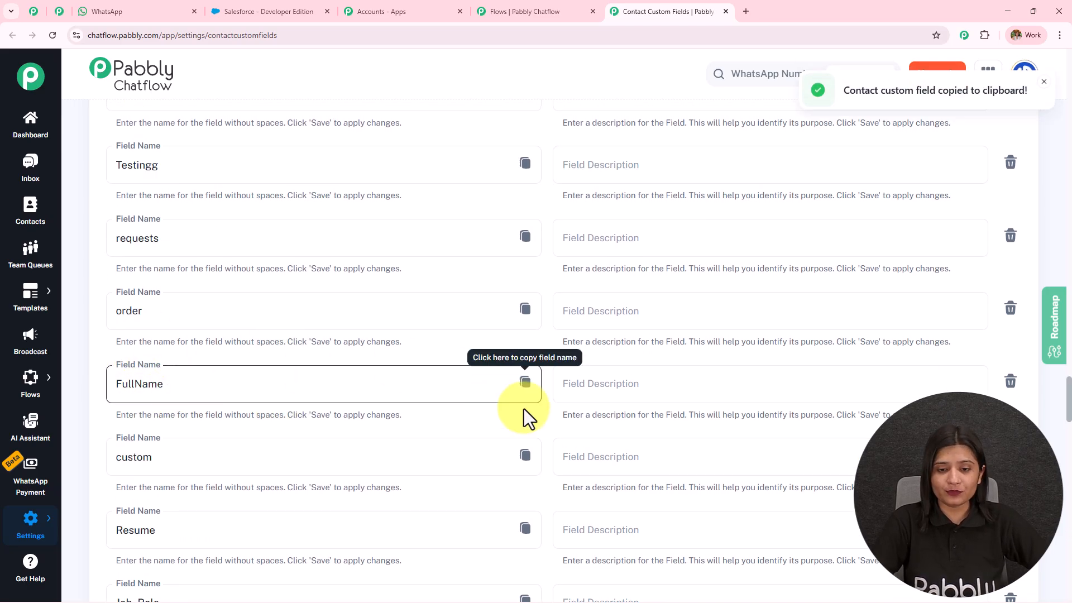
{"action": "left_click", "coordinate": [524, 11]}
Step: Paste the $FullName placeholder into the Question message, then remove it again
{"action": "left_click", "coordinate": [579, 263]}
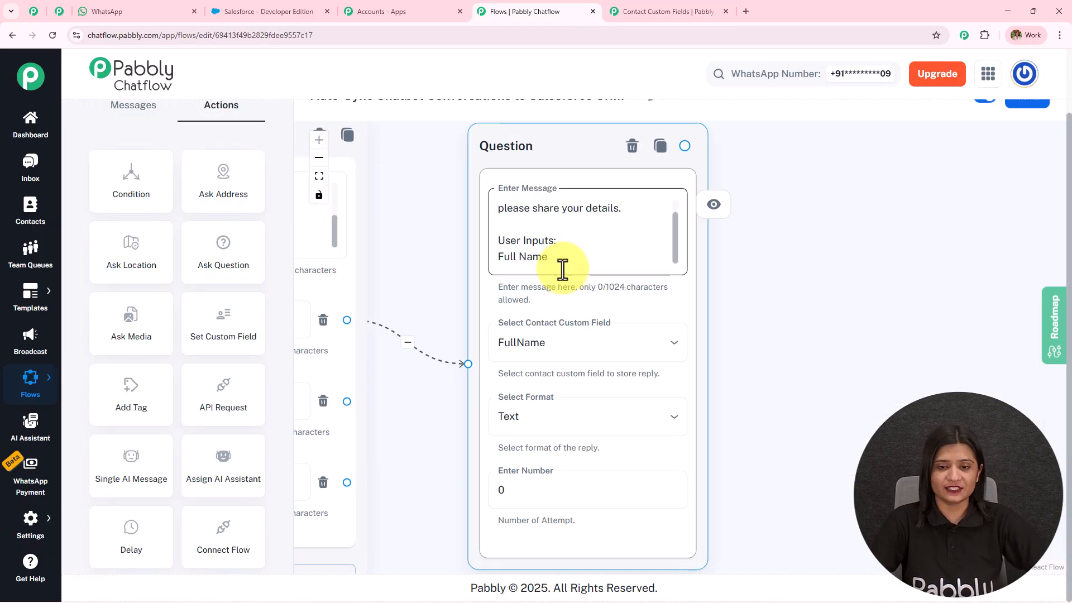
{"action": "key", "text": "ctrl+v"}
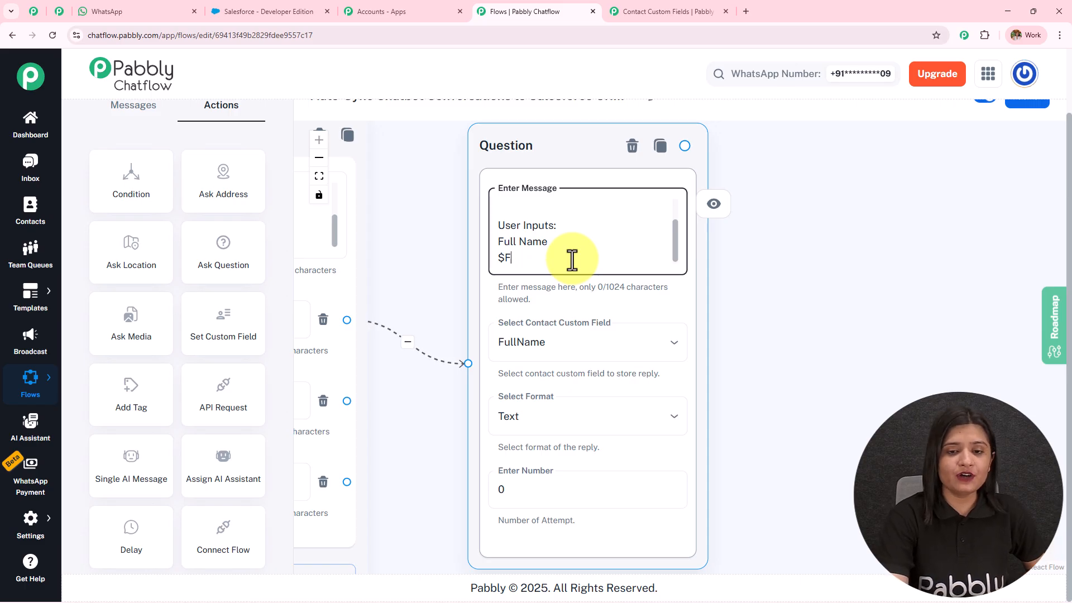
{"action": "key", "text": "BackSpace"}
{"action": "key", "text": "BackSpace"}
{"action": "key", "text": "BackSpace"}
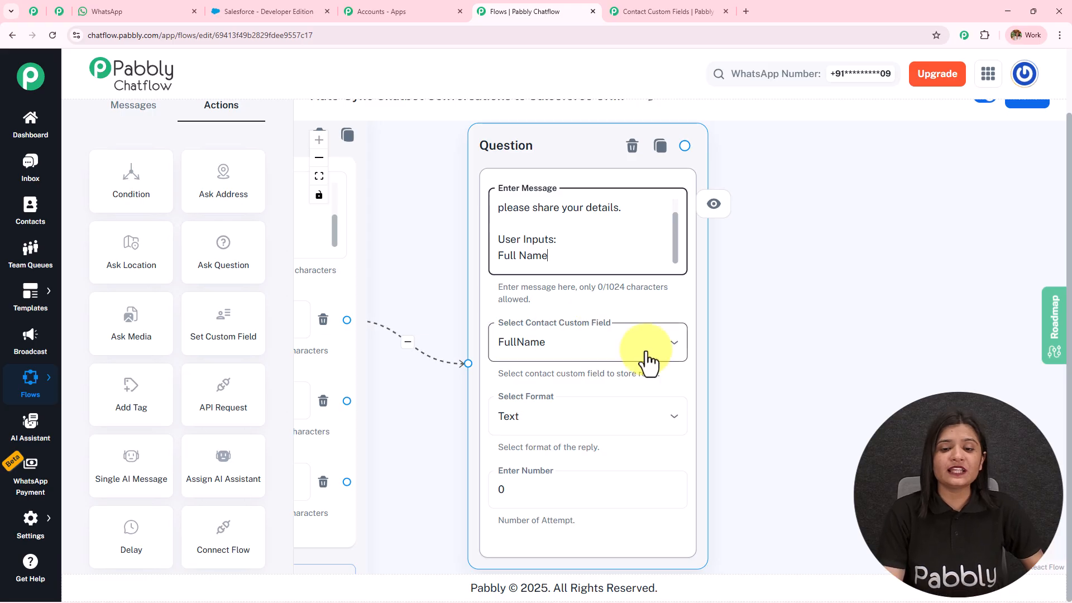
{"action": "scroll", "coordinate": [754, 287], "scroll_direction": "down", "scroll_amount": 3}
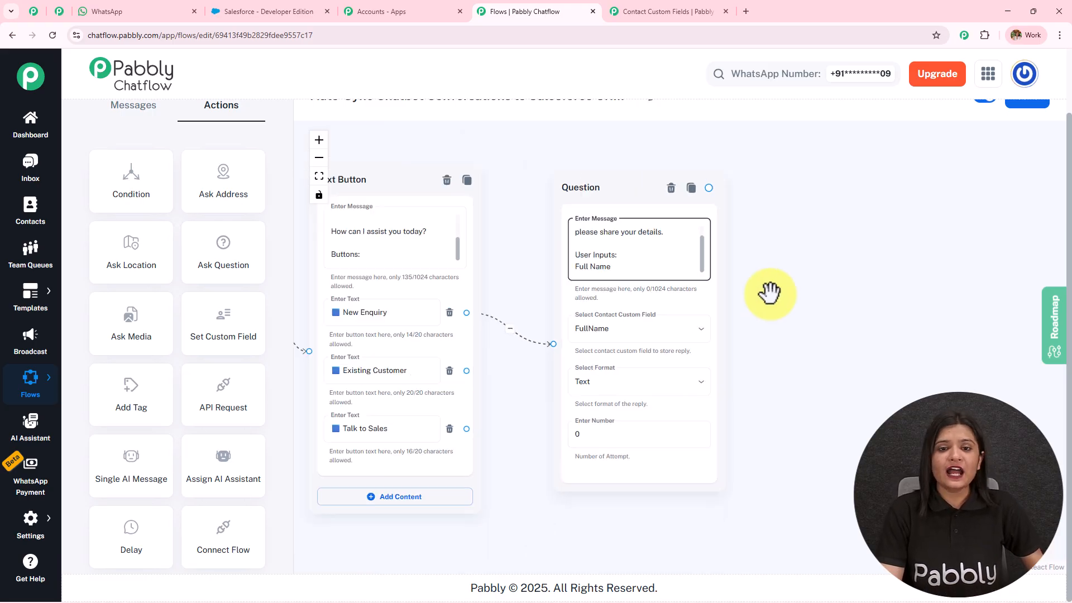
{"action": "left_click_drag", "start_coordinate": [810, 322], "coordinate": [695, 266]}
Step: Check the Email Address and Phone Number questions in the WhatsApp test chat
{"action": "left_click", "coordinate": [147, 17]}
{"action": "scroll", "coordinate": [709, 386], "scroll_direction": "down", "scroll_amount": 3}
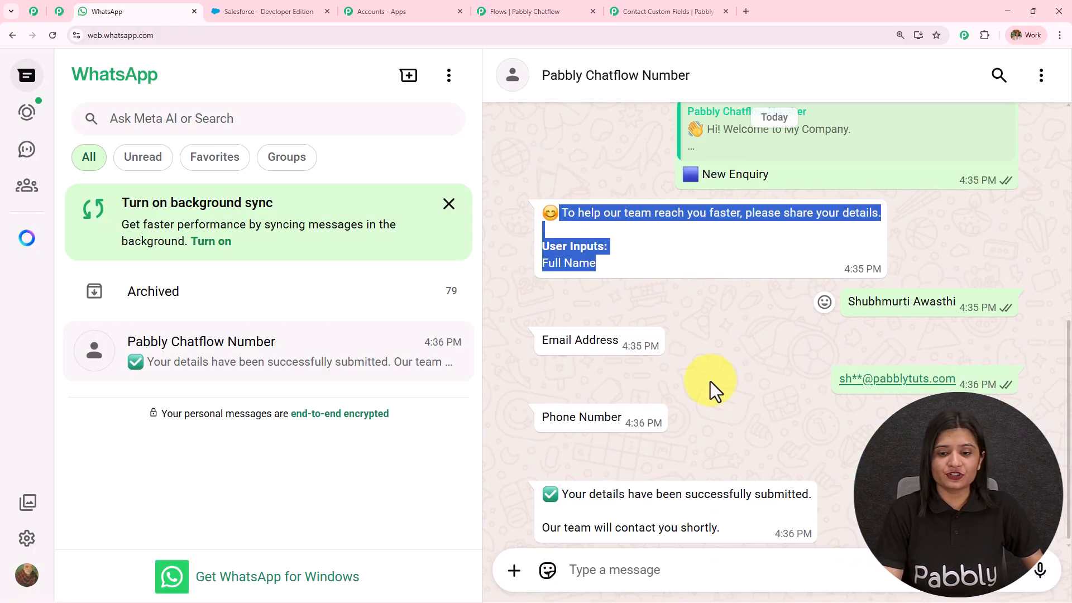
{"action": "triple_click", "coordinate": [632, 327]}
{"action": "triple_click", "coordinate": [578, 407]}
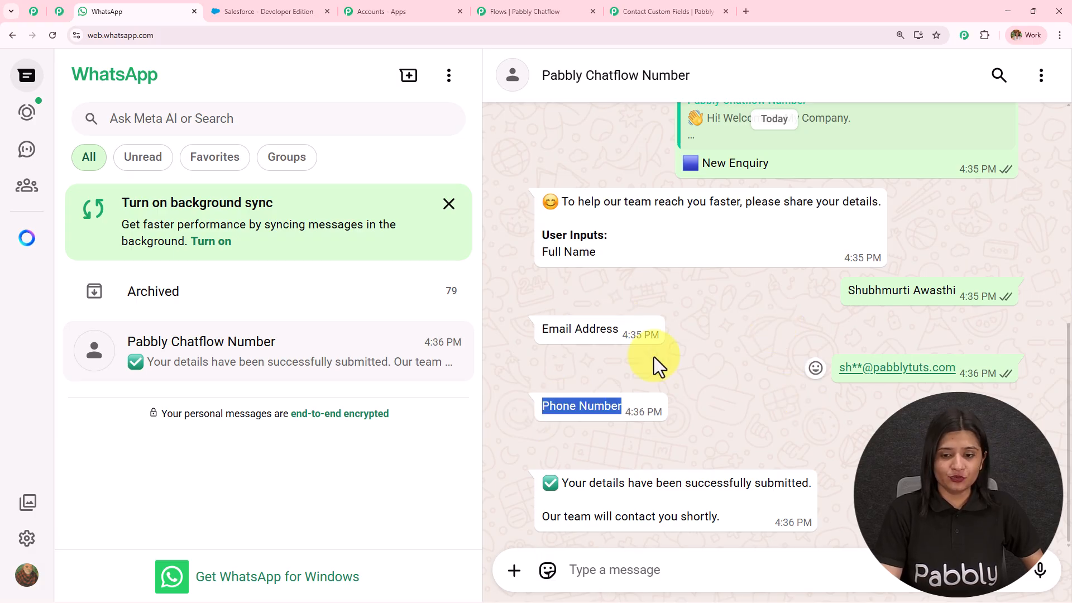
{"action": "left_click", "coordinate": [530, 12]}
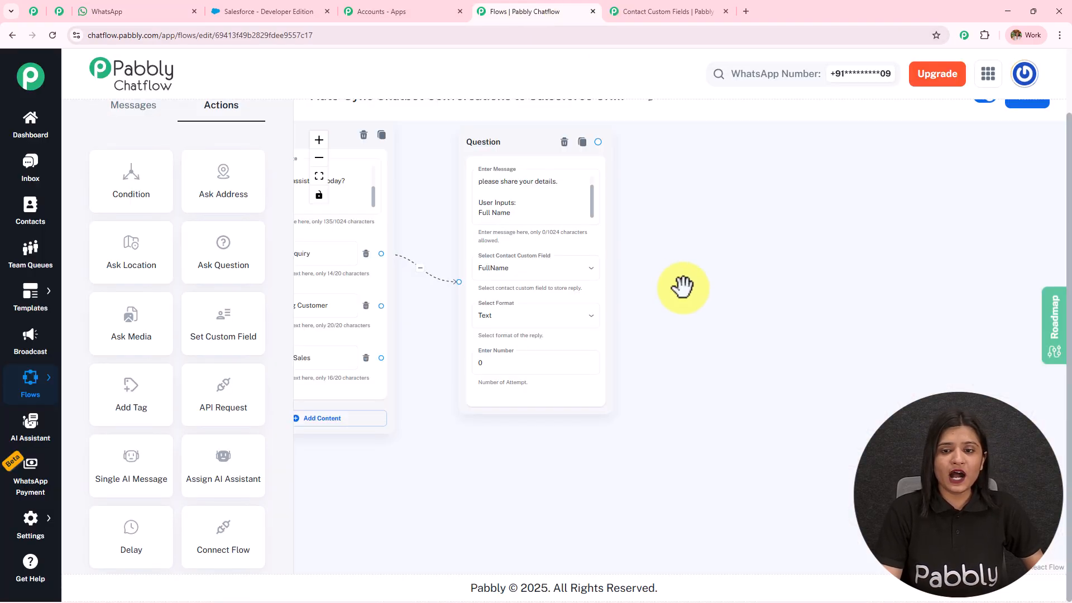
Step: Drag a new link from the Talk to Sales button onto empty canvas
{"action": "scroll", "coordinate": [682, 287], "scroll_direction": "down", "scroll_amount": 5}
{"action": "left_click_drag", "start_coordinate": [526, 402], "coordinate": [447, 413]}
{"action": "scroll", "coordinate": [508, 391], "scroll_direction": "up", "scroll_amount": 6}
{"action": "left_click_drag", "start_coordinate": [458, 224], "coordinate": [502, 522]}
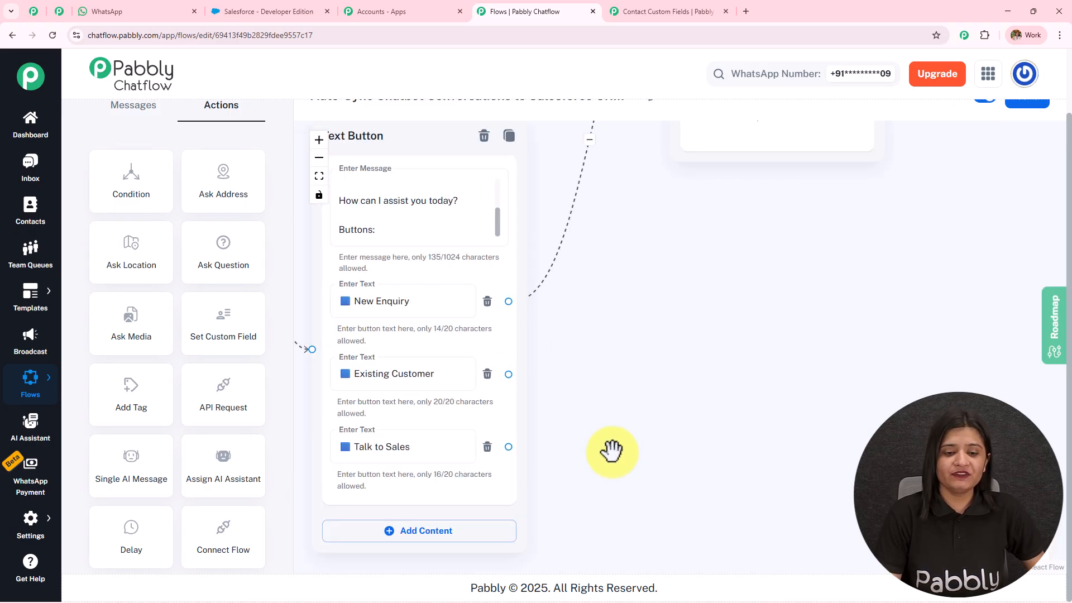
{"action": "left_click_drag", "start_coordinate": [611, 451], "coordinate": [601, 350]}
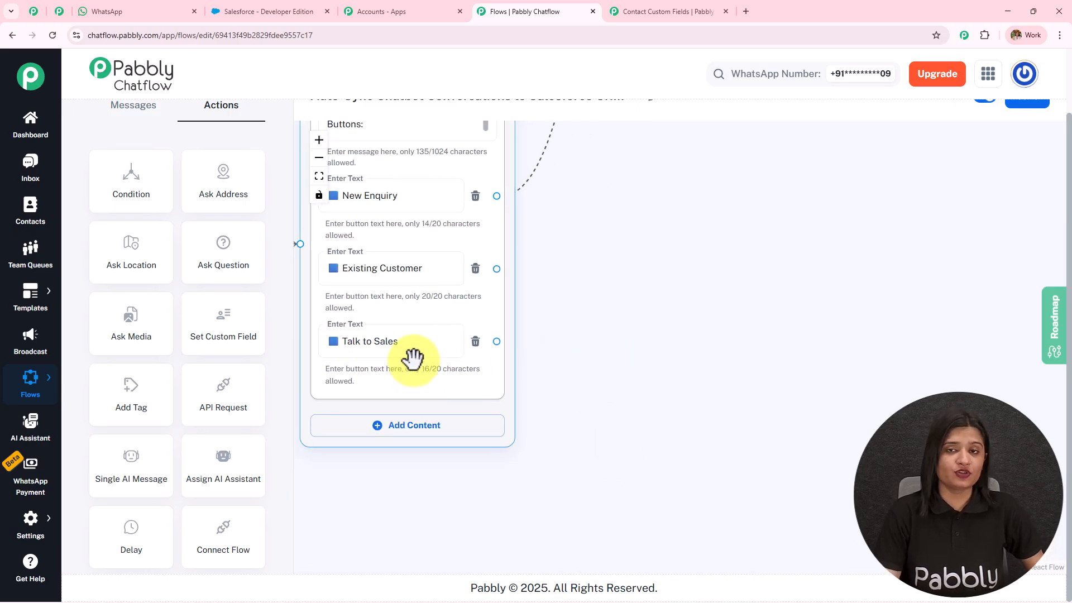
{"action": "left_click_drag", "start_coordinate": [496, 341], "coordinate": [694, 295]}
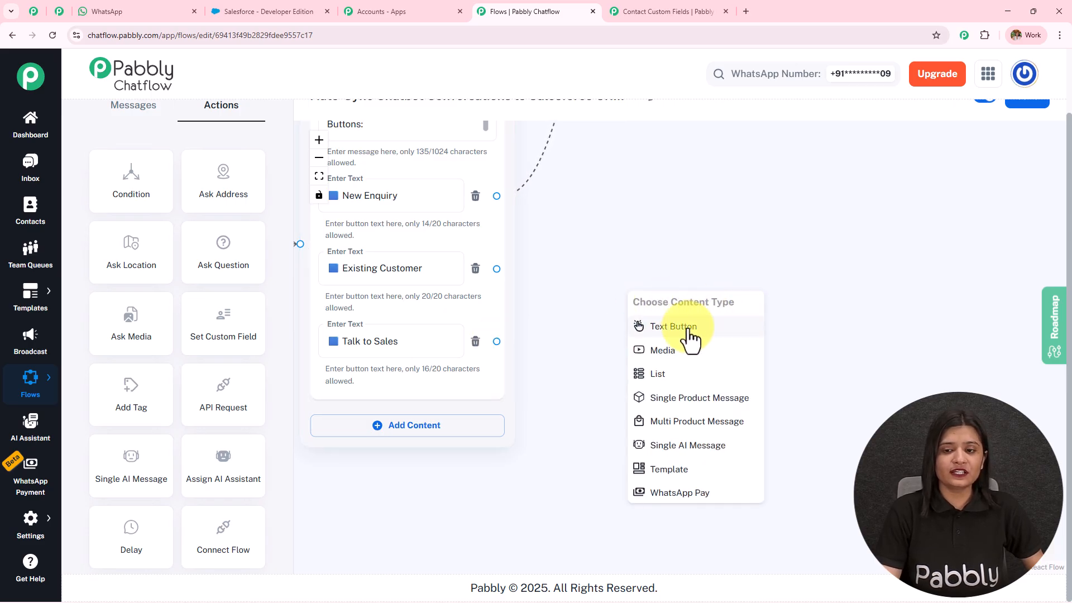
Step: Answer Talk to Sales with a Text Button whose message says the sales team will follow up
{"action": "left_click", "coordinate": [673, 326]}
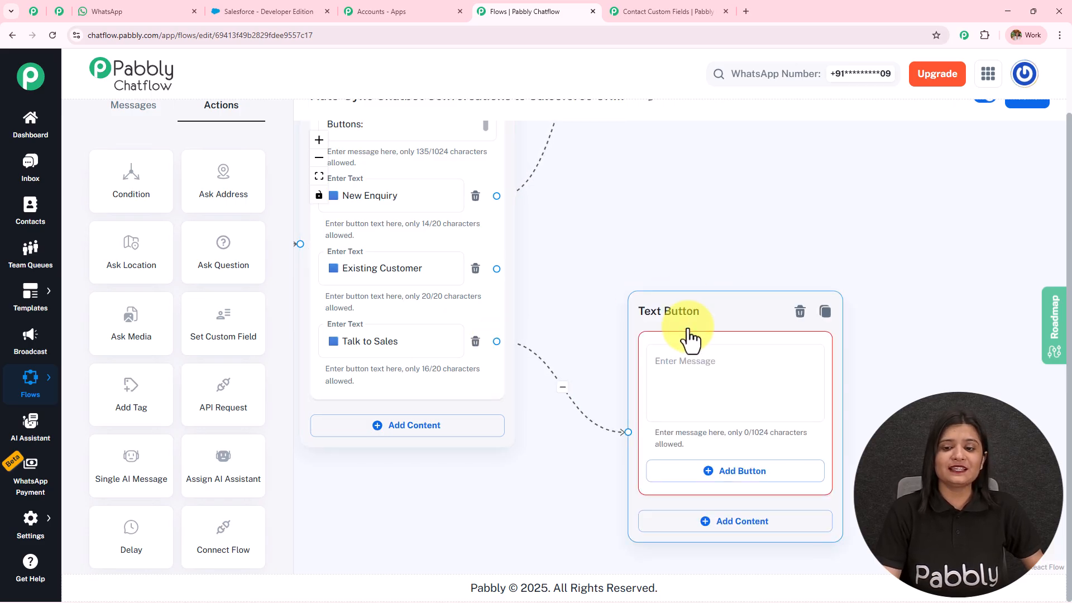
{"action": "left_click", "coordinate": [698, 382]}
{"action": "key", "text": "ctrl+v"}
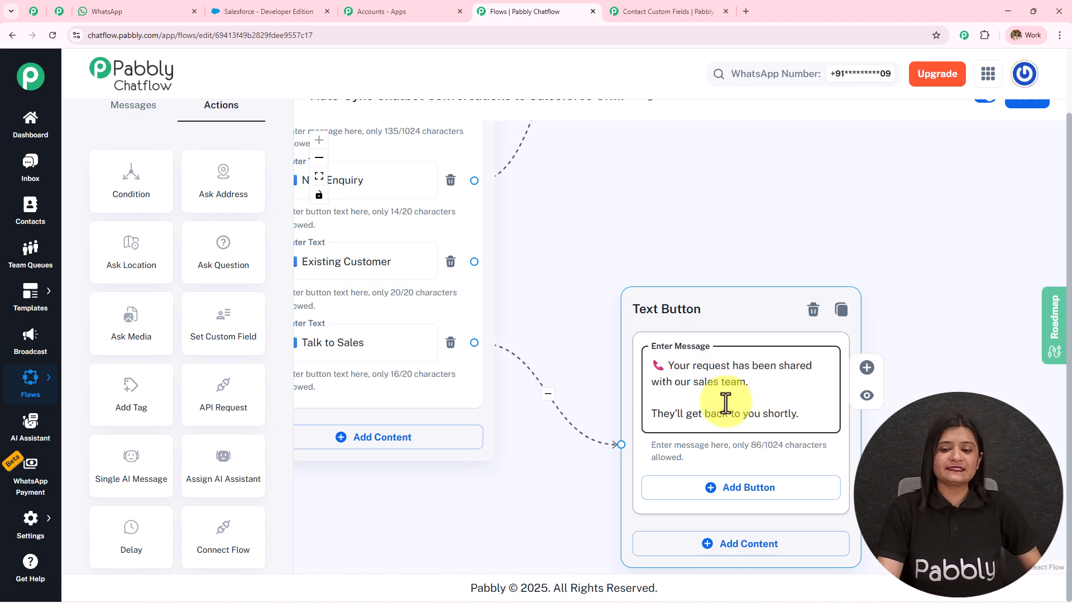
{"action": "left_click", "coordinate": [418, 342]}
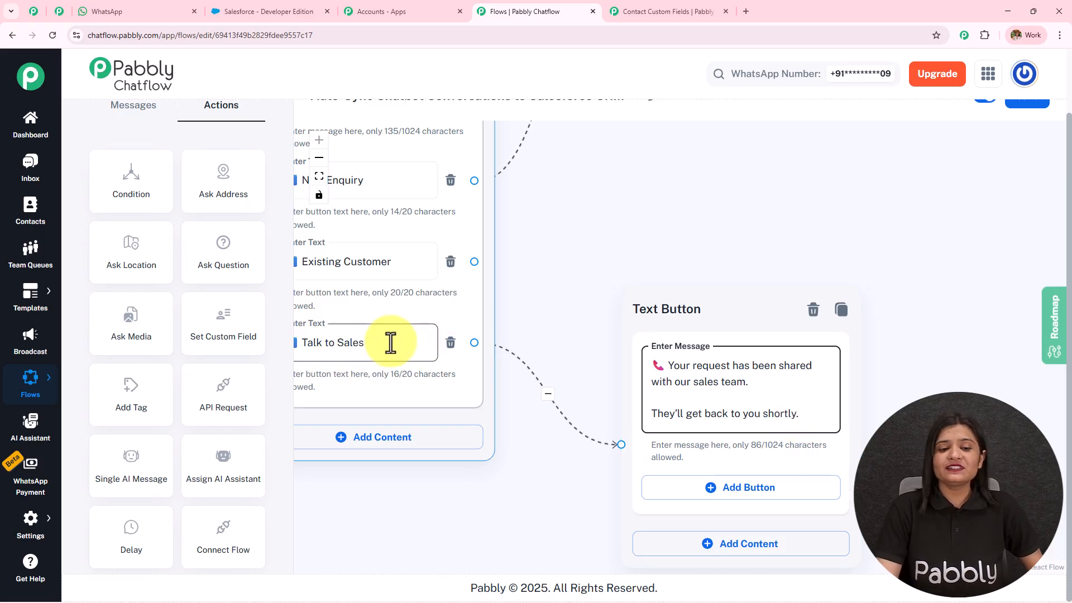
{"action": "left_click", "coordinate": [758, 387]}
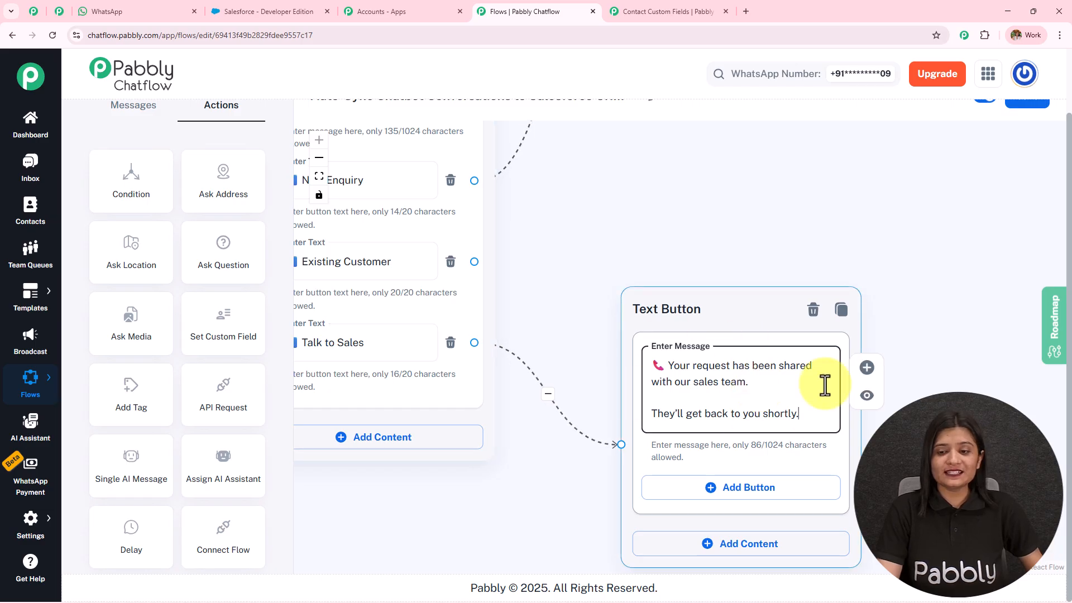
{"action": "scroll", "coordinate": [689, 211], "scroll_direction": "down", "scroll_amount": 5}
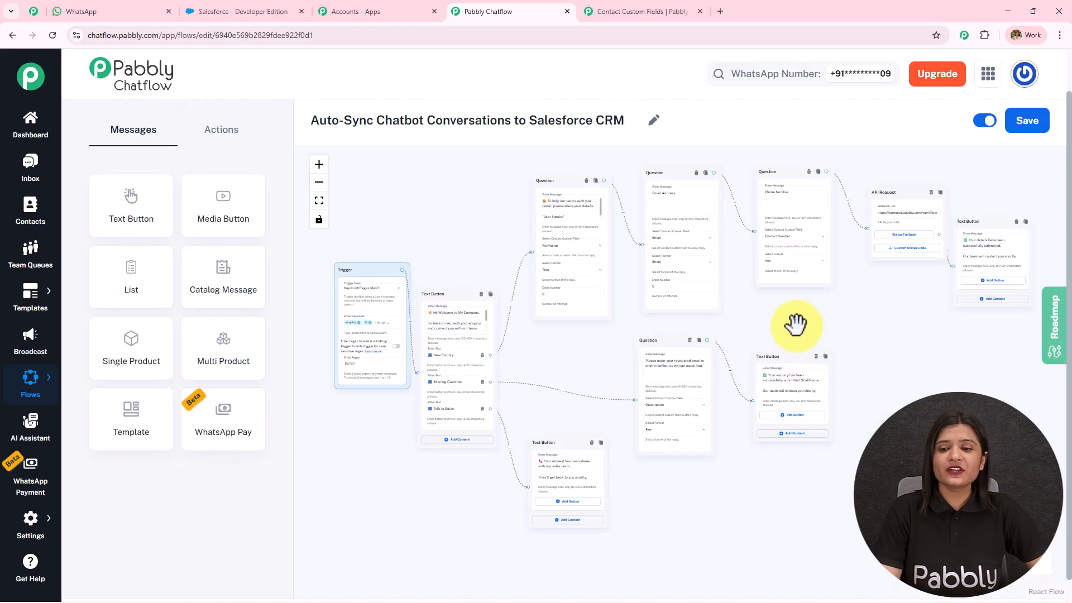
Step: Pan across the flow to inspect the Question, API Request and final Text Button nodes
{"action": "scroll", "coordinate": [797, 323], "scroll_direction": "up", "scroll_amount": 2}
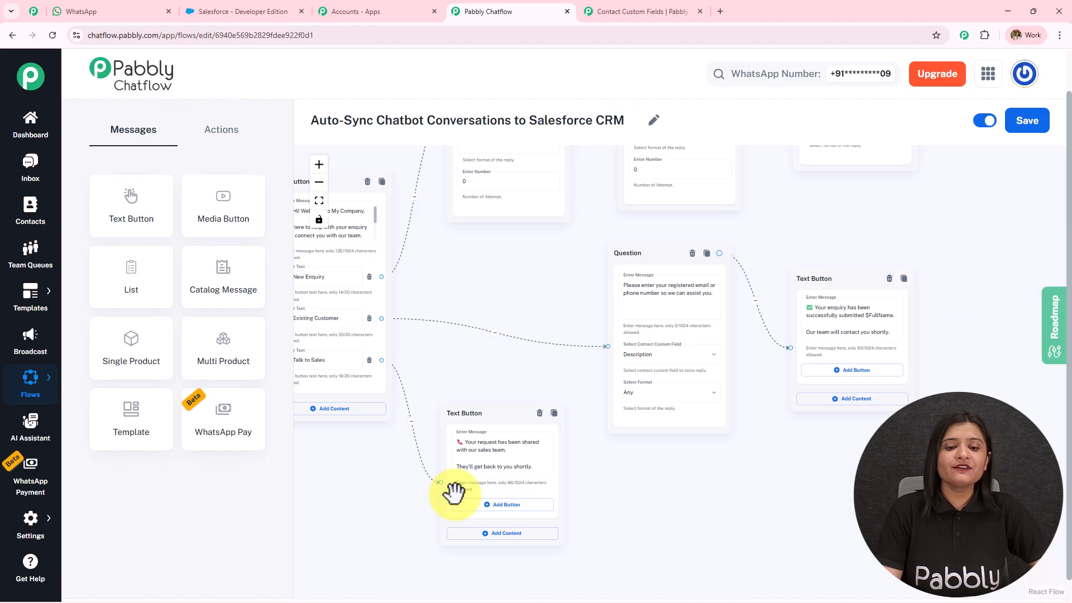
{"action": "scroll", "coordinate": [526, 274], "scroll_direction": "up", "scroll_amount": 5}
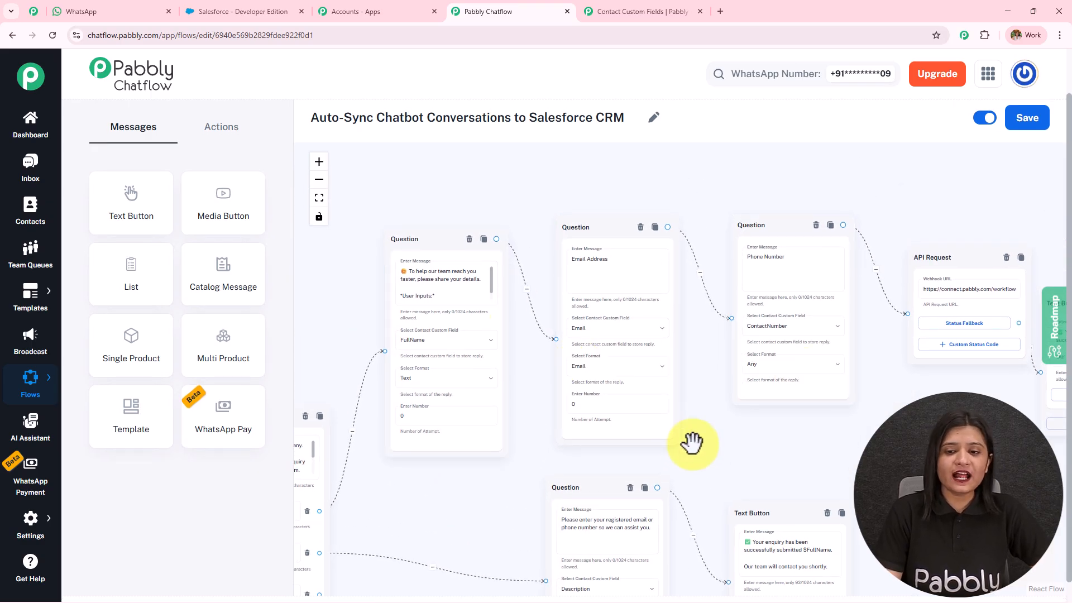
{"action": "left_click_drag", "start_coordinate": [689, 443], "coordinate": [568, 407]}
{"action": "scroll", "coordinate": [570, 406], "scroll_direction": "up", "scroll_amount": 2}
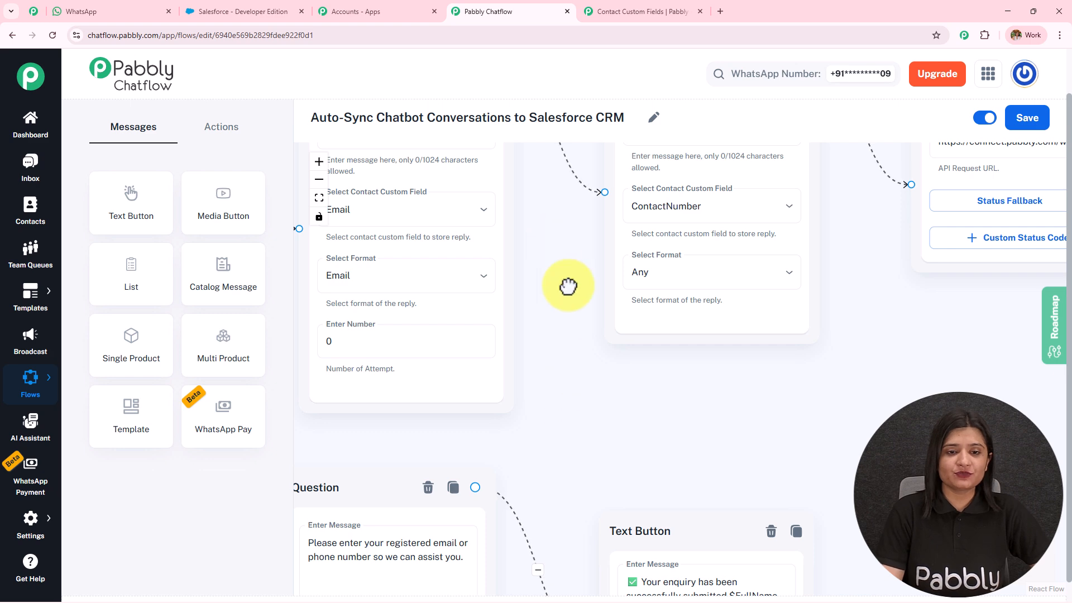
{"action": "left_click_drag", "start_coordinate": [551, 251], "coordinate": [582, 395]}
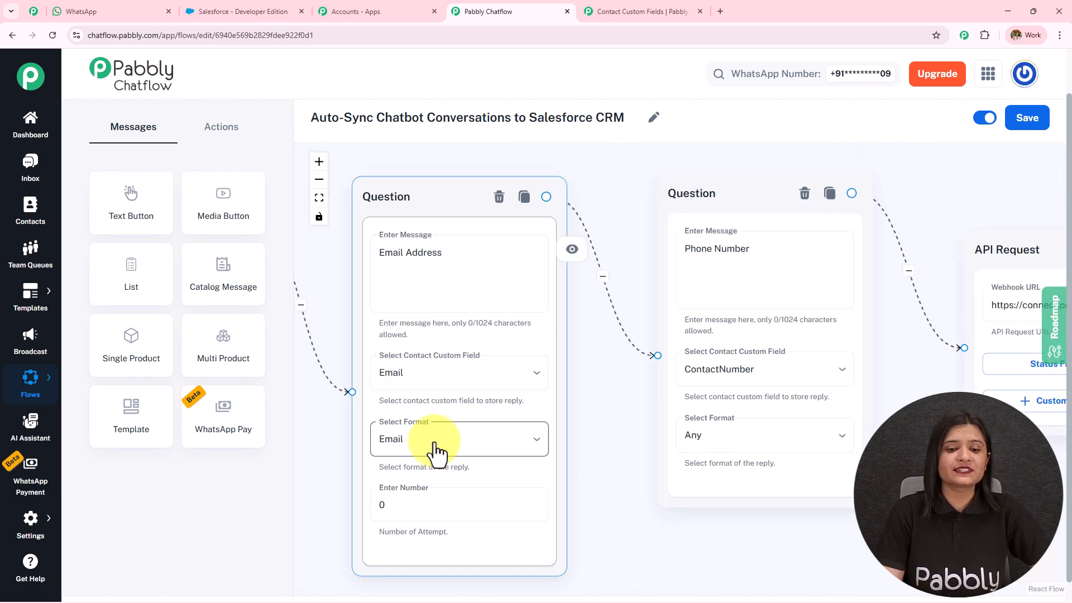
{"action": "left_click_drag", "start_coordinate": [646, 266], "coordinate": [453, 237]}
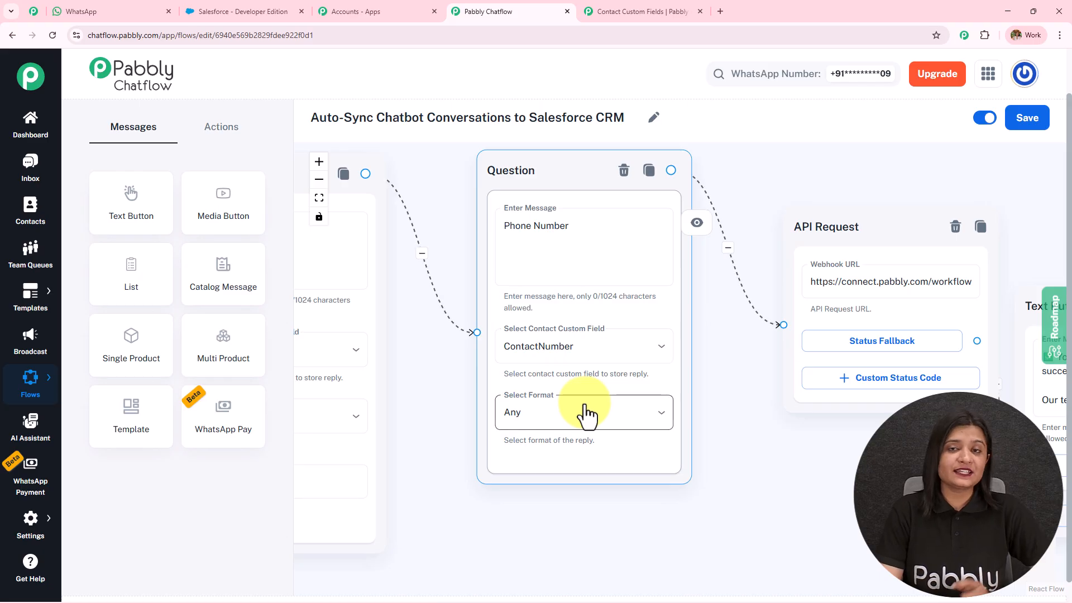
{"action": "left_click_drag", "start_coordinate": [815, 447], "coordinate": [606, 481]}
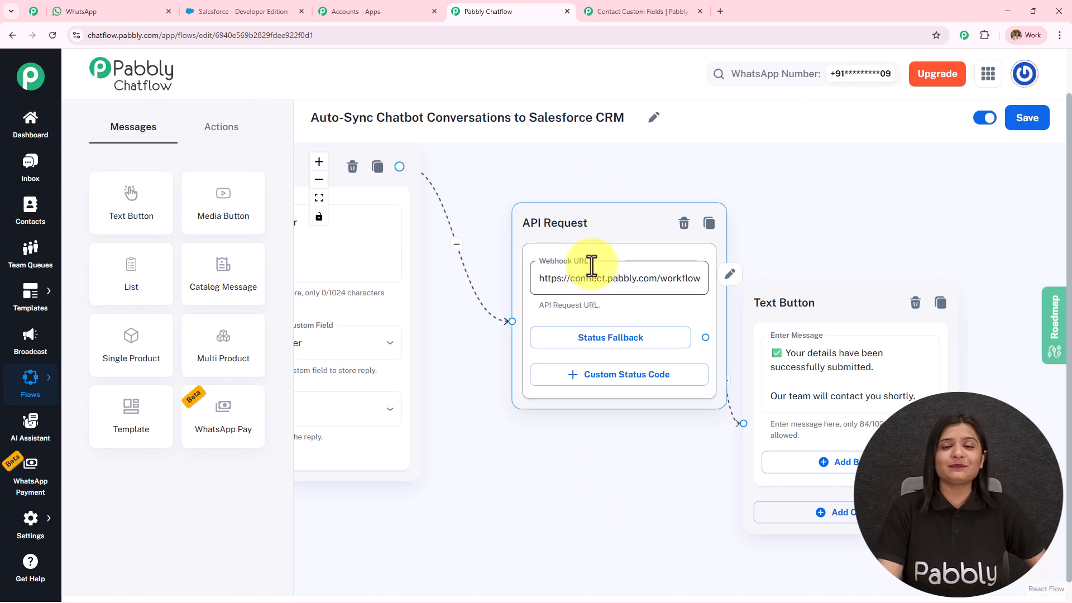
Step: Move the final Text Button node aside and add a new API Request node from Actions
{"action": "left_click_drag", "start_coordinate": [826, 297], "coordinate": [896, 260]}
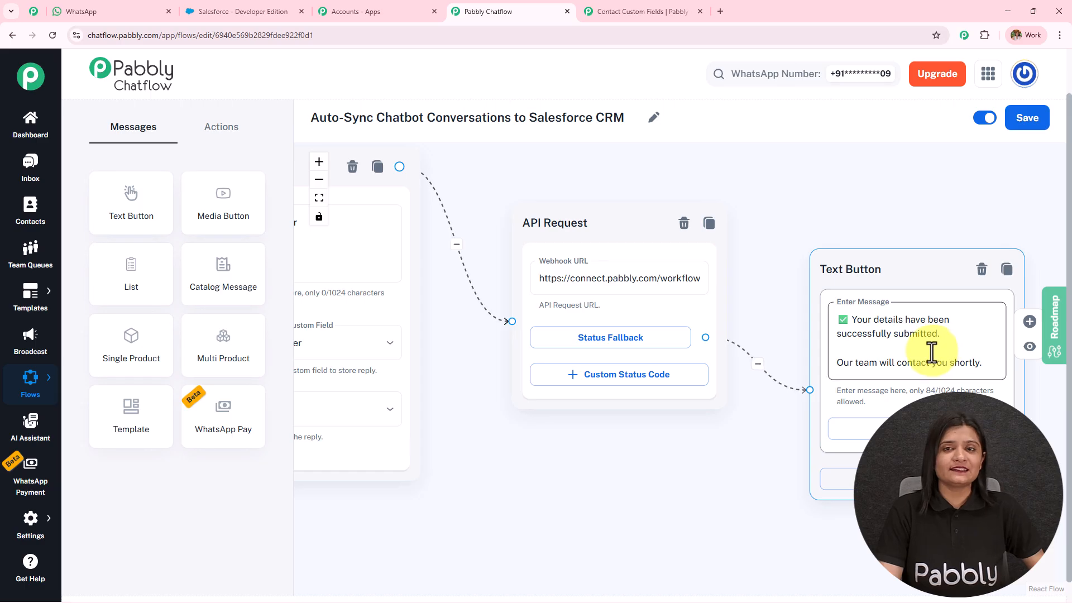
{"action": "left_click", "coordinate": [219, 140]}
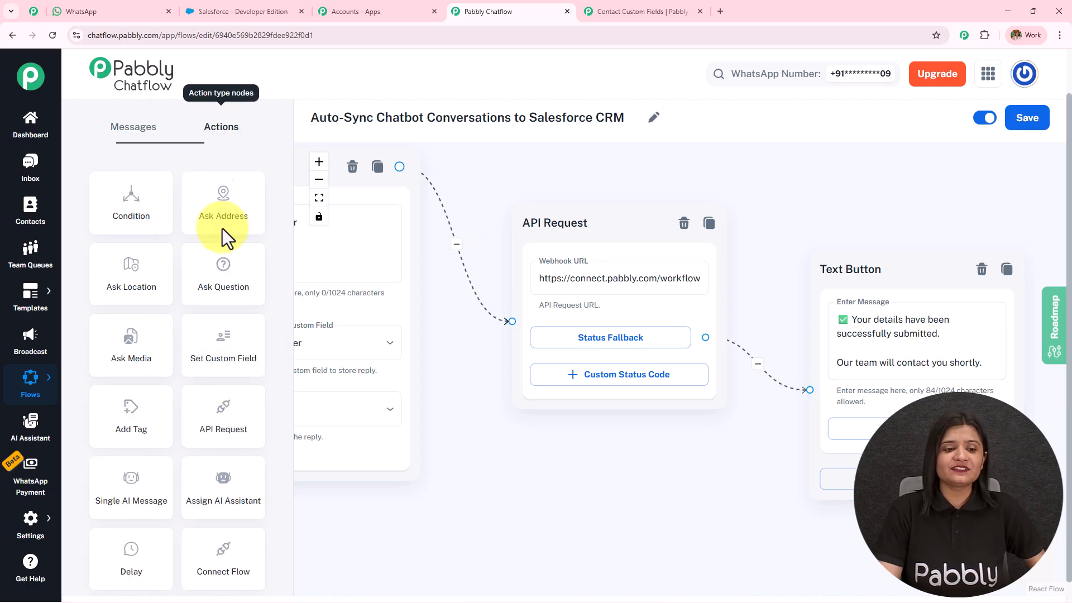
{"action": "left_click_drag", "start_coordinate": [227, 425], "coordinate": [598, 231]}
Step: Set the new API Request's method to POST and open Pabbly Connect in a new tab
{"action": "left_click", "coordinate": [630, 305]}
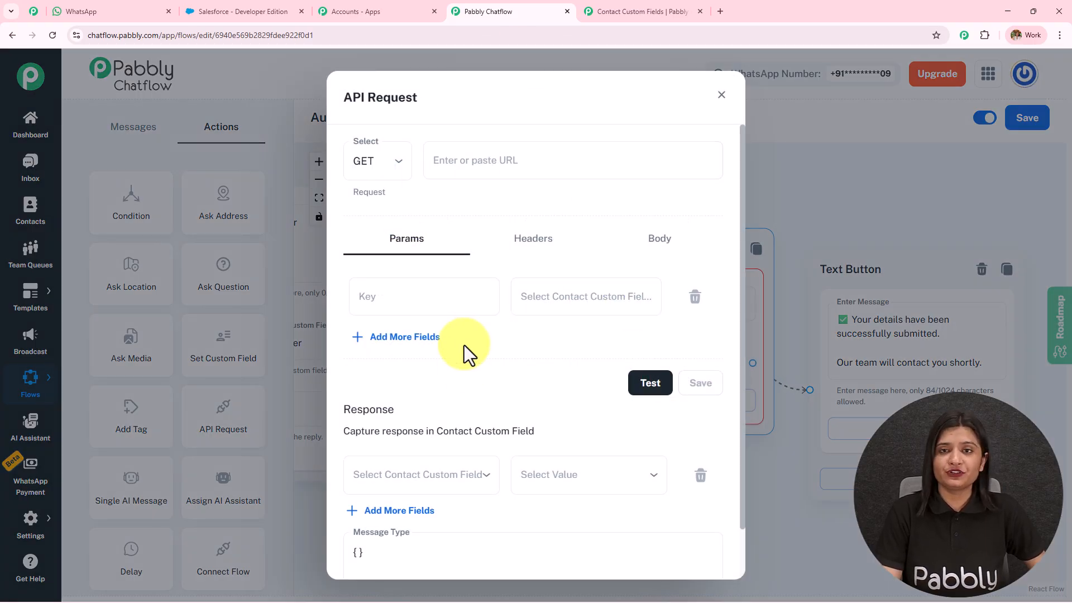
{"action": "left_click", "coordinate": [363, 157]}
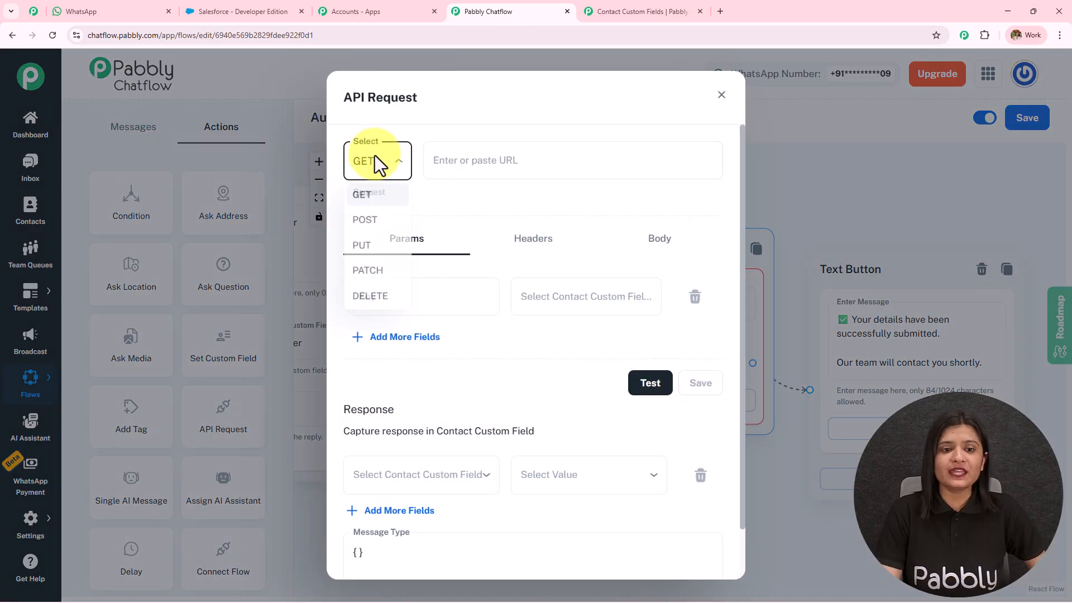
{"action": "left_click", "coordinate": [373, 217]}
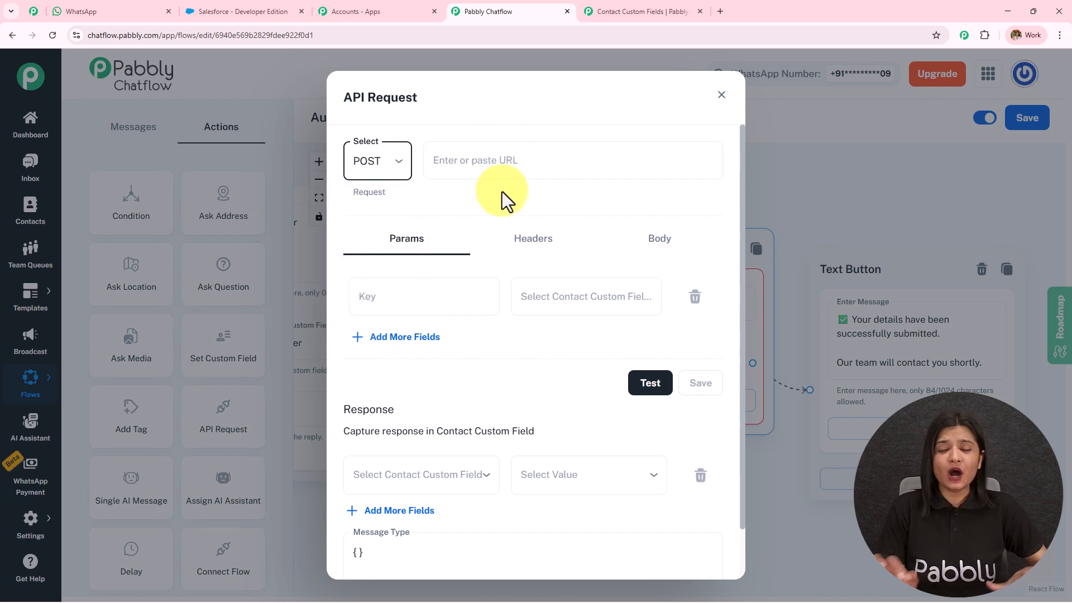
{"action": "left_click", "coordinate": [357, 10]}
{"action": "left_click", "coordinate": [146, 345]}
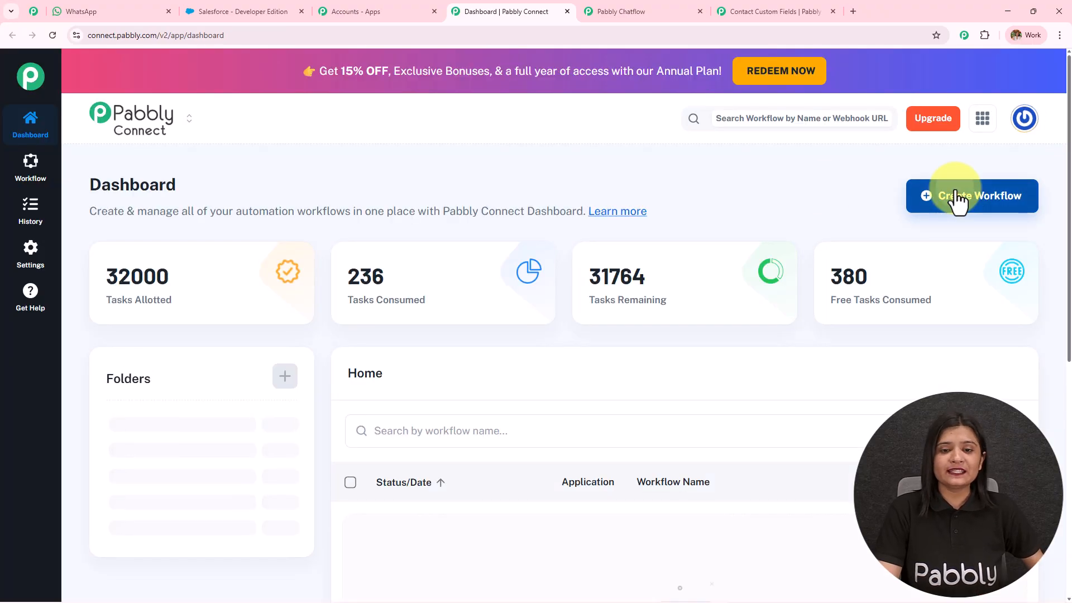
Step: Create a new workflow with the new builder in the Testing folder
{"action": "left_click", "coordinate": [956, 200]}
{"action": "left_click", "coordinate": [491, 426]}
{"action": "left_click", "coordinate": [473, 363]}
{"action": "scroll", "coordinate": [443, 275], "scroll_direction": "down", "scroll_amount": 6}
{"action": "left_click", "coordinate": [421, 195]}
{"action": "left_click", "coordinate": [639, 428]}
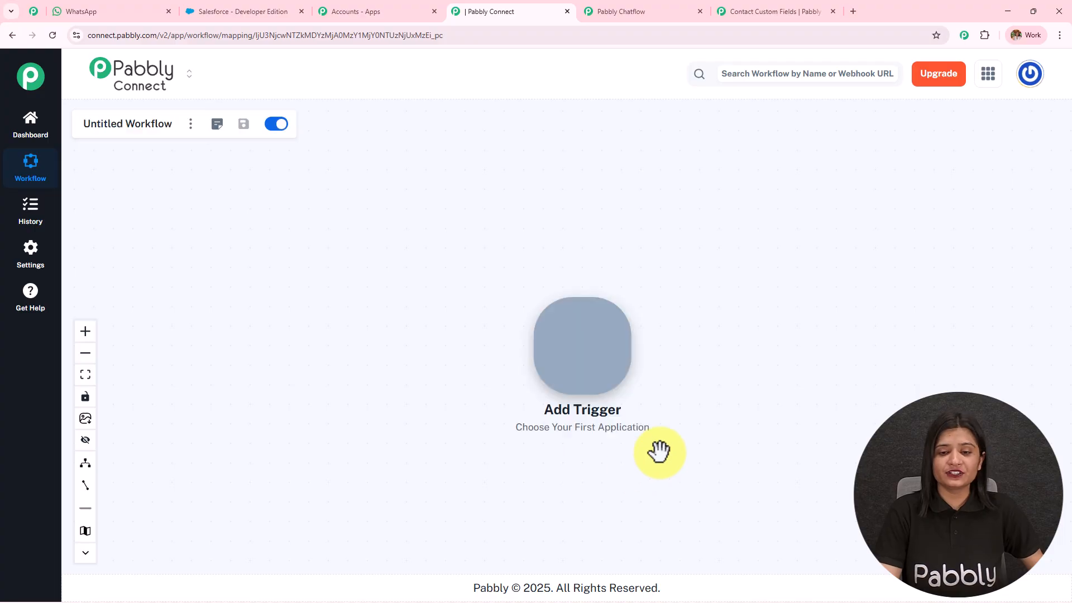
Step: Add a Webhook by Pabbly Catch Webhook (Preferred) trigger, connect it, and copy its webhook URL
{"action": "left_click", "coordinate": [587, 381]}
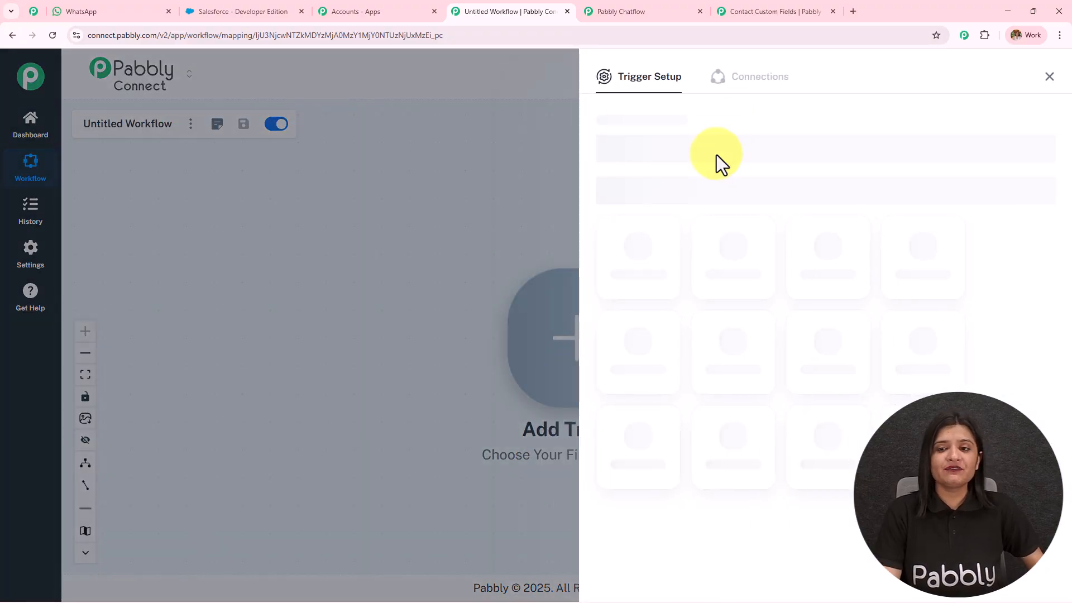
{"action": "left_click", "coordinate": [715, 143]}
{"action": "type", "text": "web"}
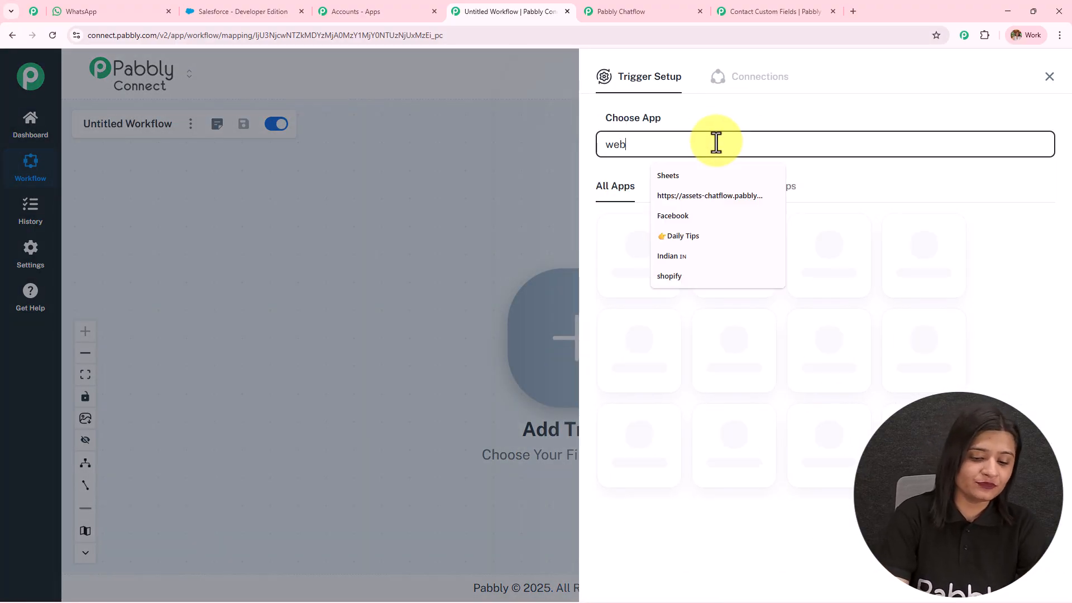
{"action": "type", "text": "hook"}
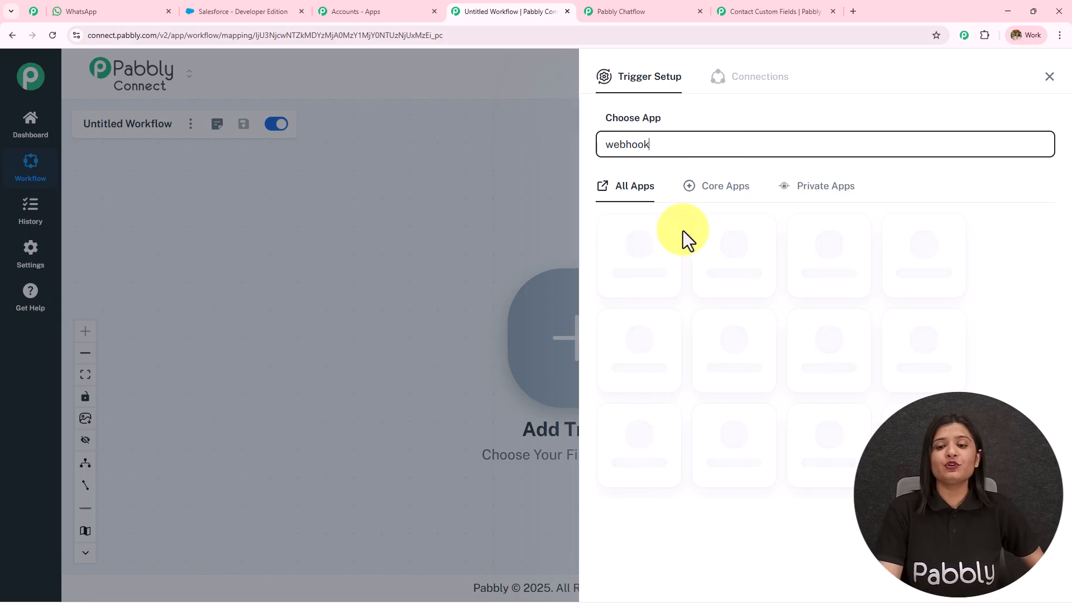
{"action": "left_click", "coordinate": [665, 218]}
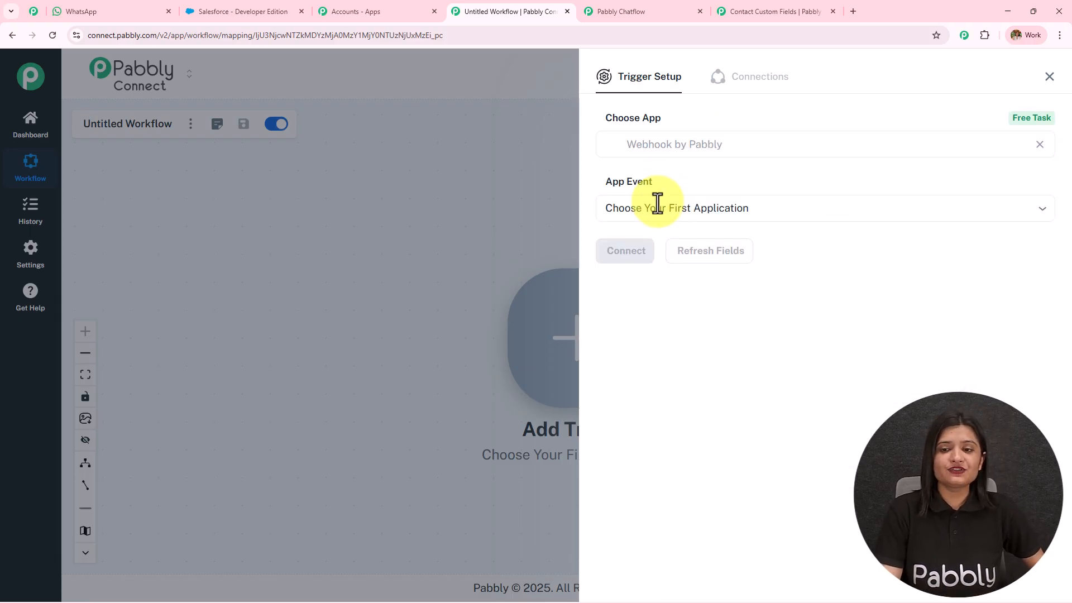
{"action": "left_click", "coordinate": [657, 206]}
{"action": "left_click", "coordinate": [673, 256]}
{"action": "left_click", "coordinate": [646, 262]}
{"action": "scroll", "coordinate": [642, 290], "scroll_direction": "down", "scroll_amount": 1}
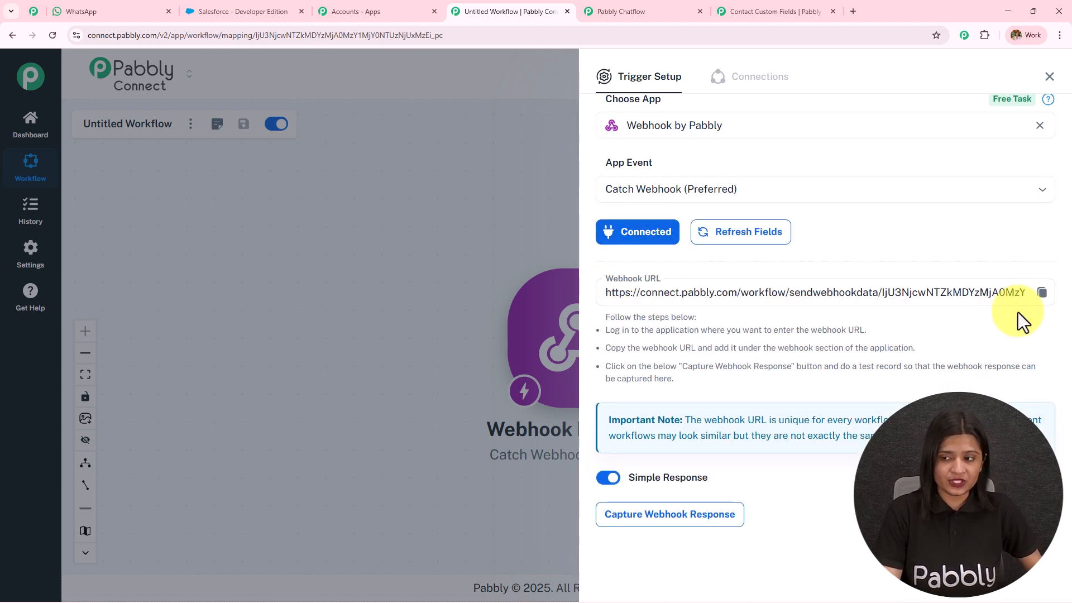
{"action": "left_click", "coordinate": [1042, 292]}
Step: Add two more parameter rows to the API request and enter Name as the first key
{"action": "left_click", "coordinate": [635, 4]}
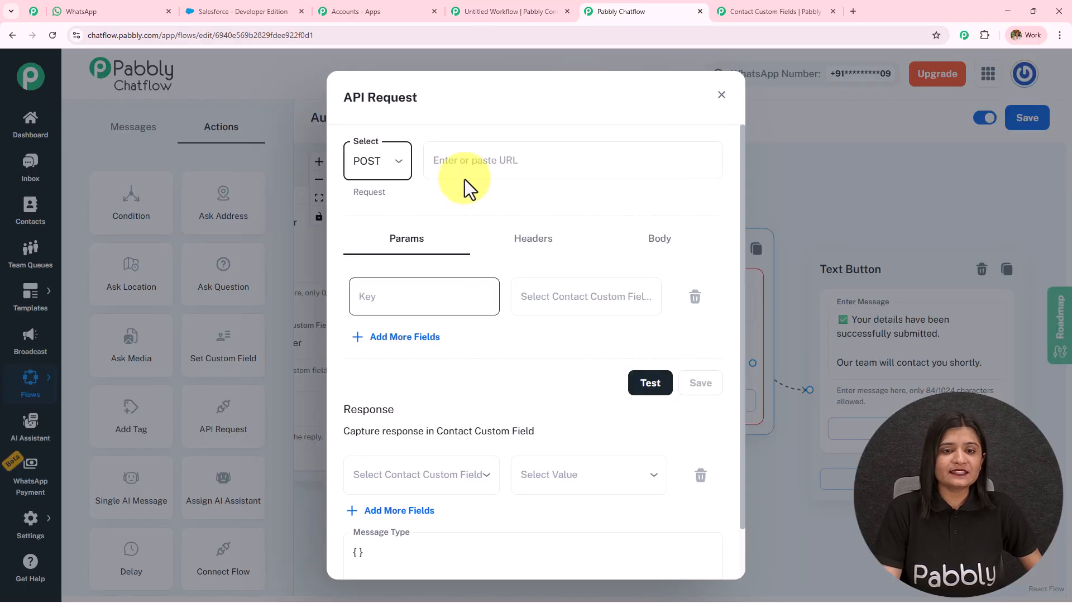
{"action": "left_click", "coordinate": [430, 342]}
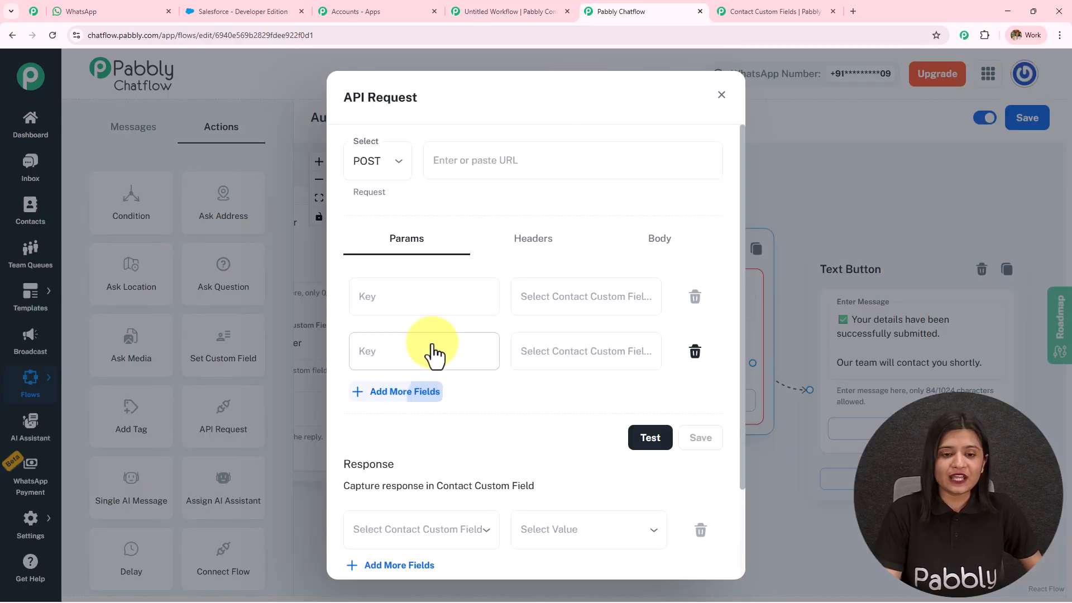
{"action": "left_click", "coordinate": [422, 393]}
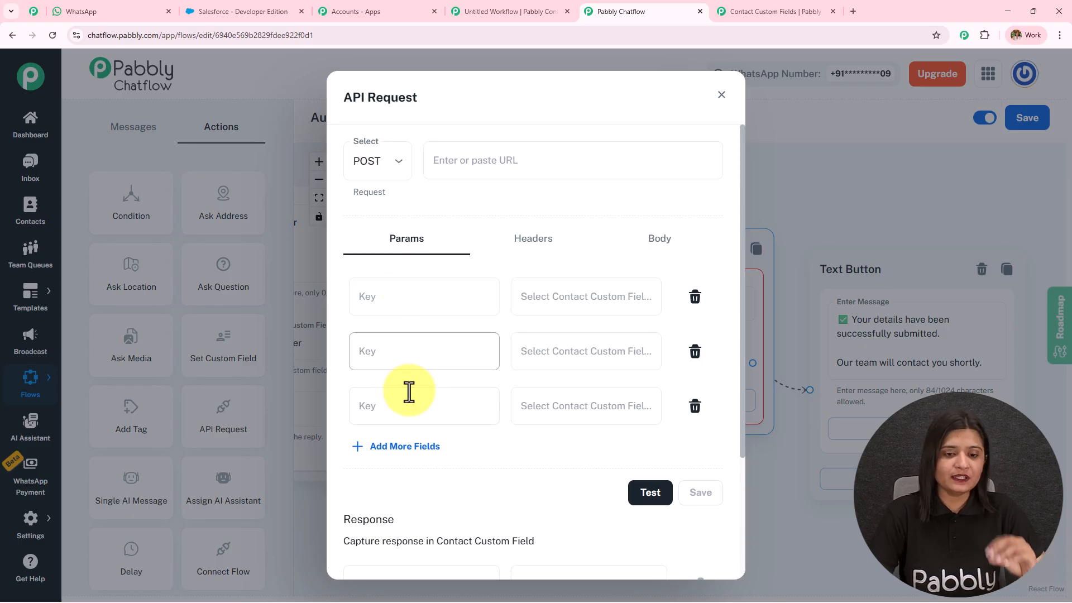
{"action": "left_click", "coordinate": [391, 297]}
{"action": "type", "text": "Name"}
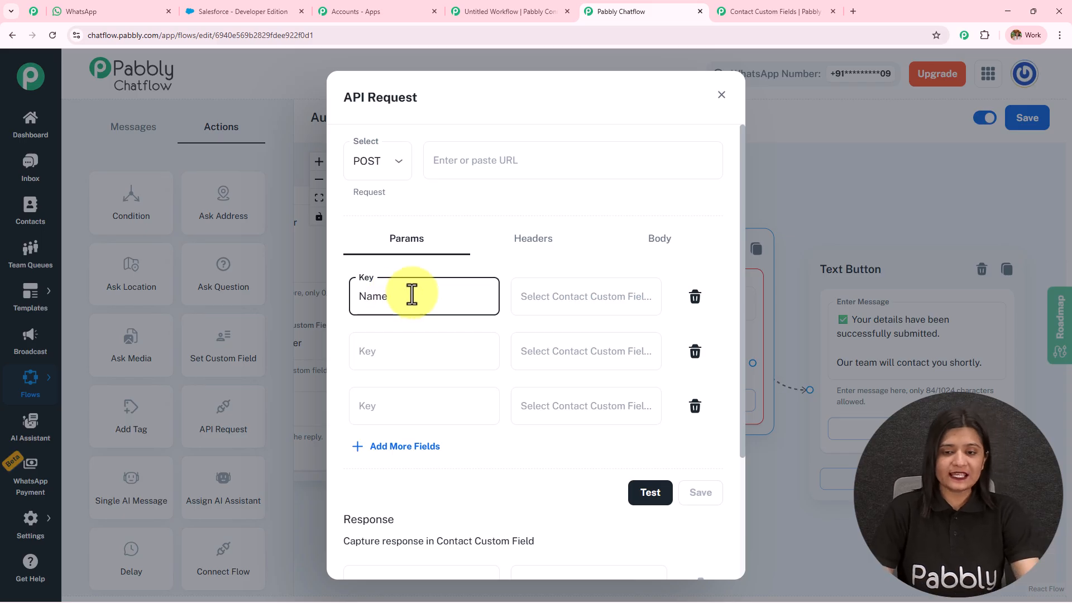
{"action": "left_click", "coordinate": [608, 300]}
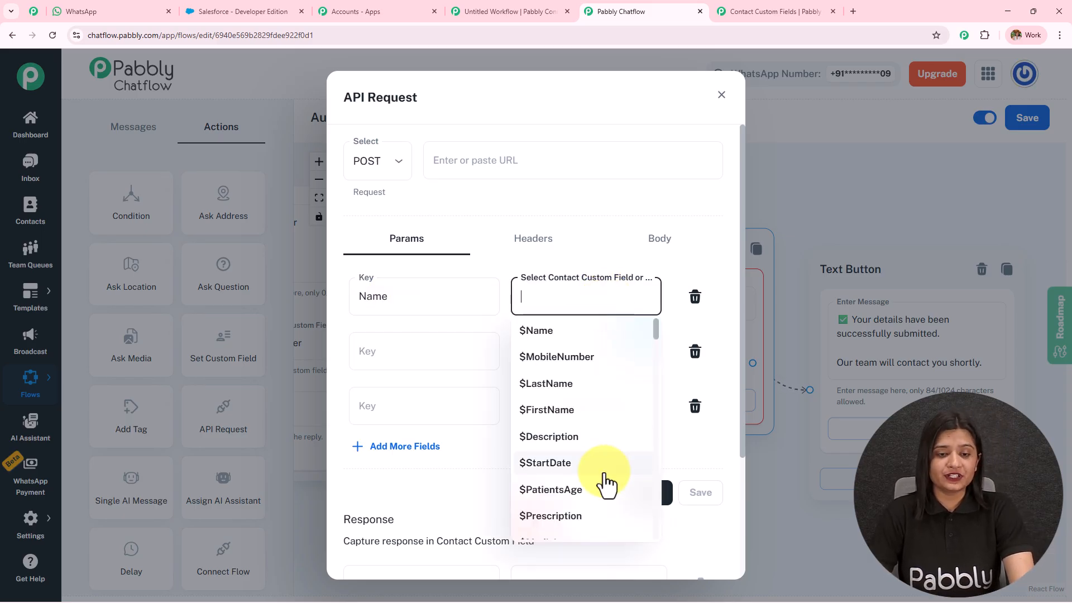
{"action": "left_click", "coordinate": [600, 217]}
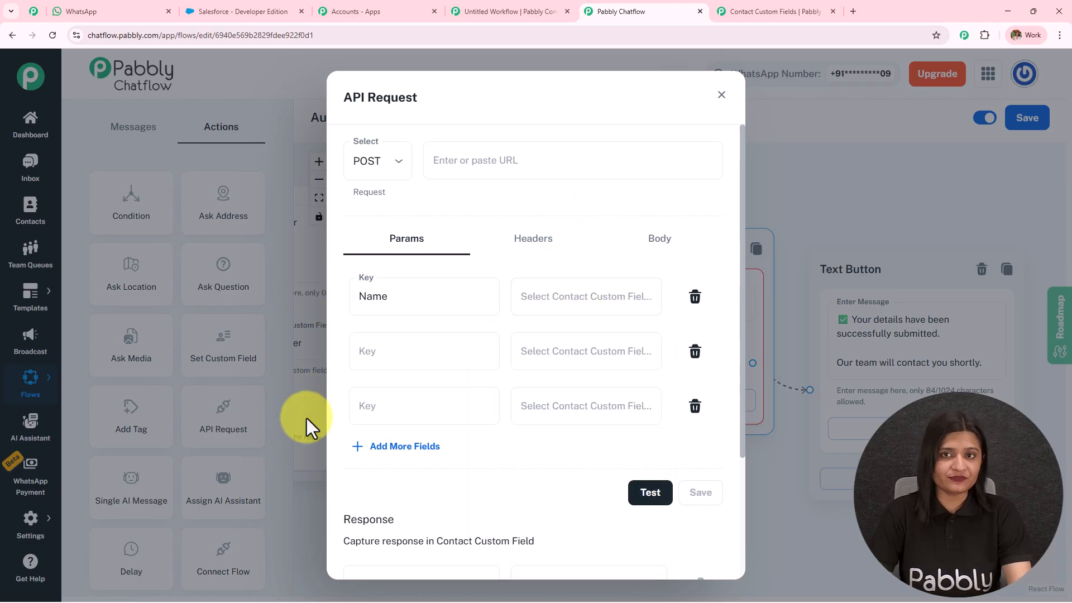
Step: Test the API request, reopen its settings, and return to the Pabbly Connect workflow
{"action": "scroll", "coordinate": [559, 298], "scroll_direction": "down", "scroll_amount": 3}
{"action": "left_click", "coordinate": [649, 333]}
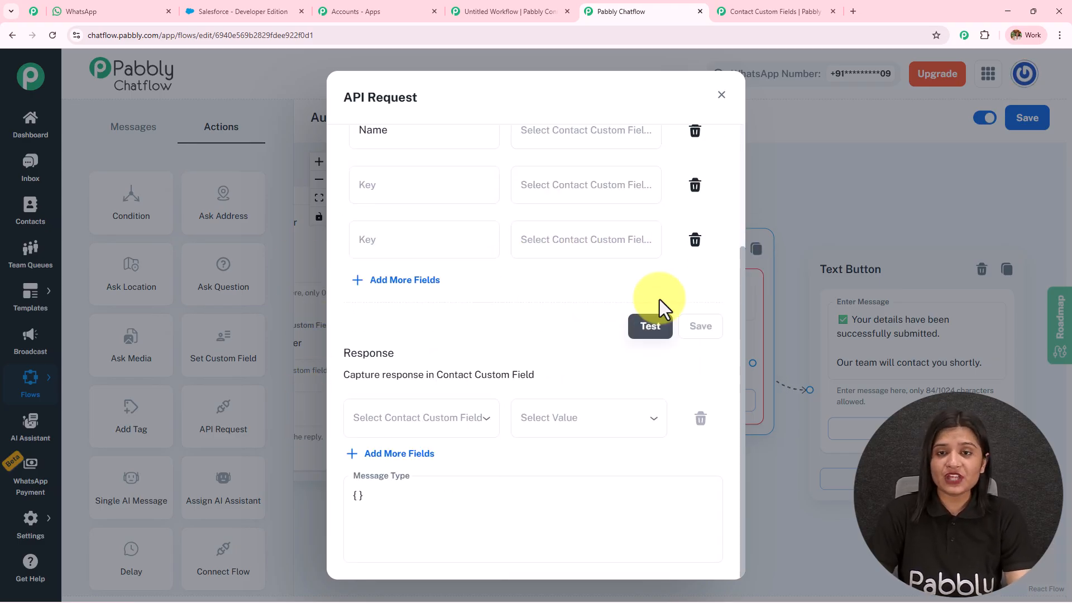
{"action": "left_click", "coordinate": [721, 96]}
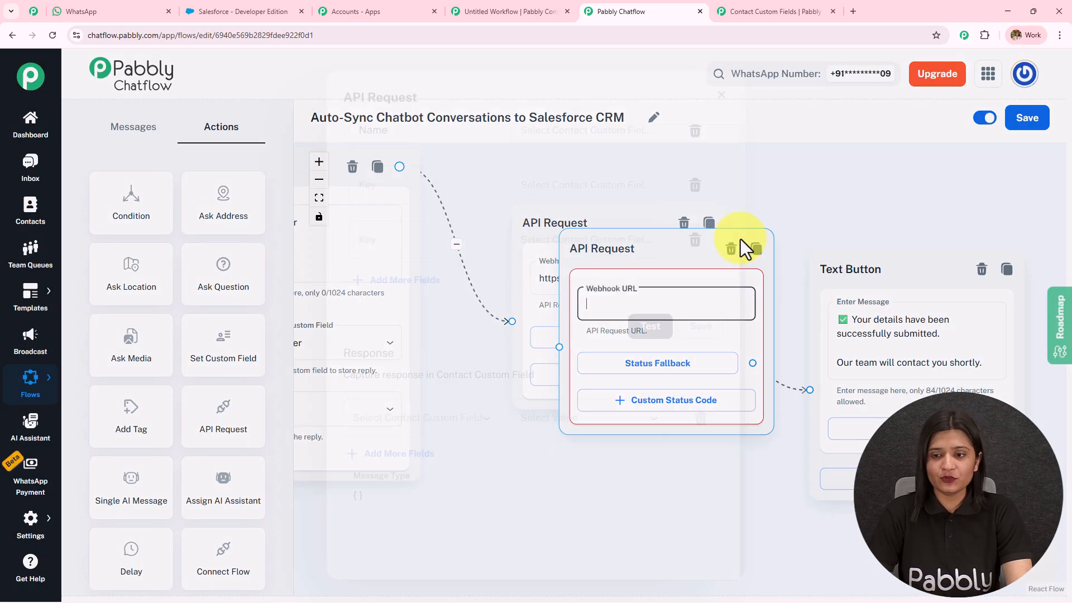
{"action": "left_click", "coordinate": [626, 286]}
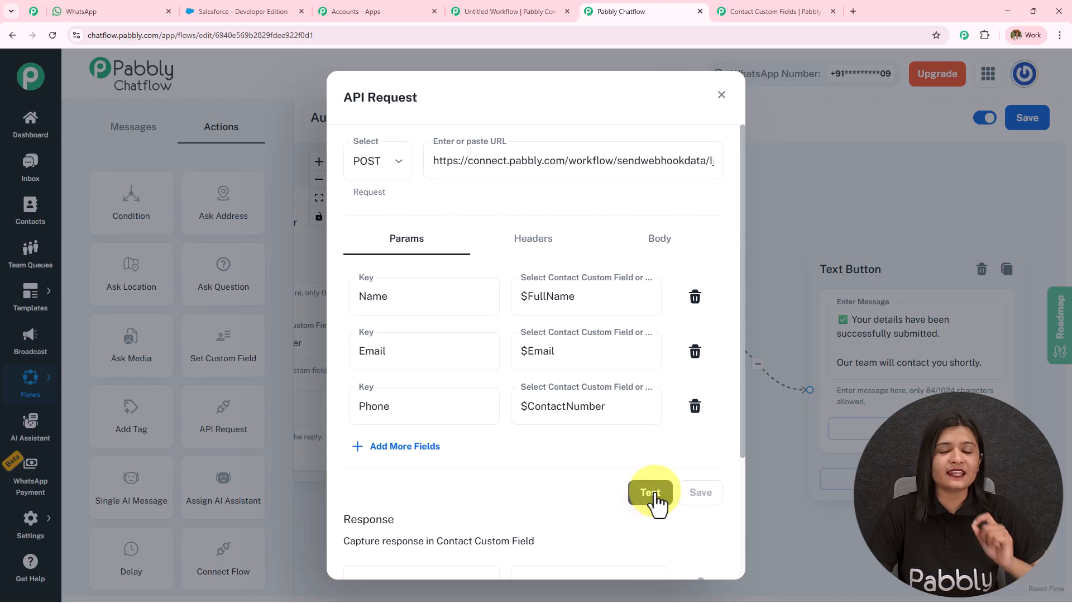
{"action": "left_click", "coordinate": [533, 12]}
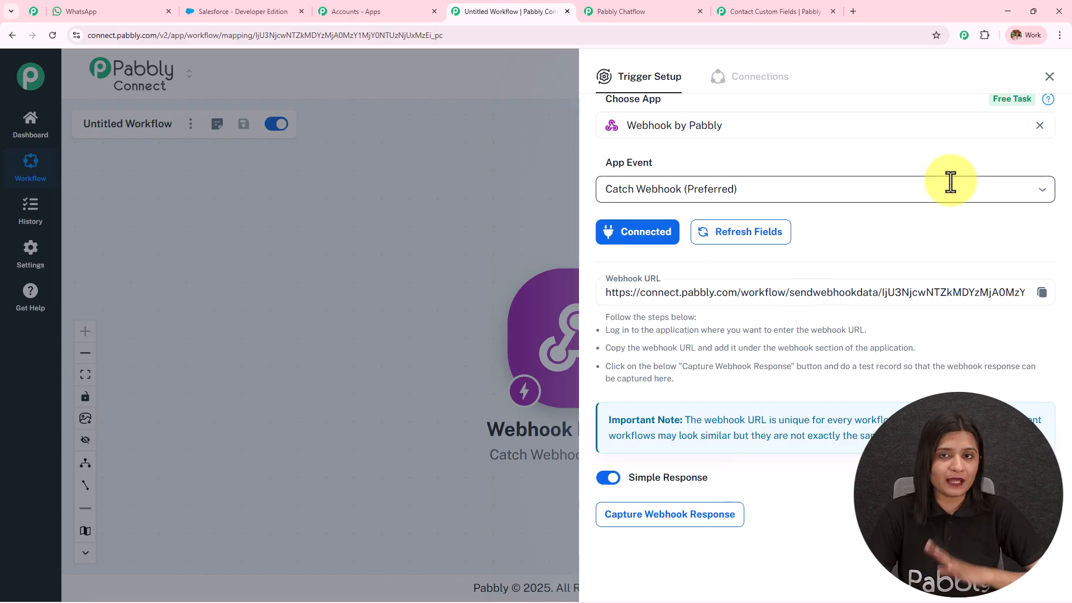
Step: Close the untitled workflow and check the webhook trigger's received response after resending the test
{"action": "left_click", "coordinate": [567, 11]}
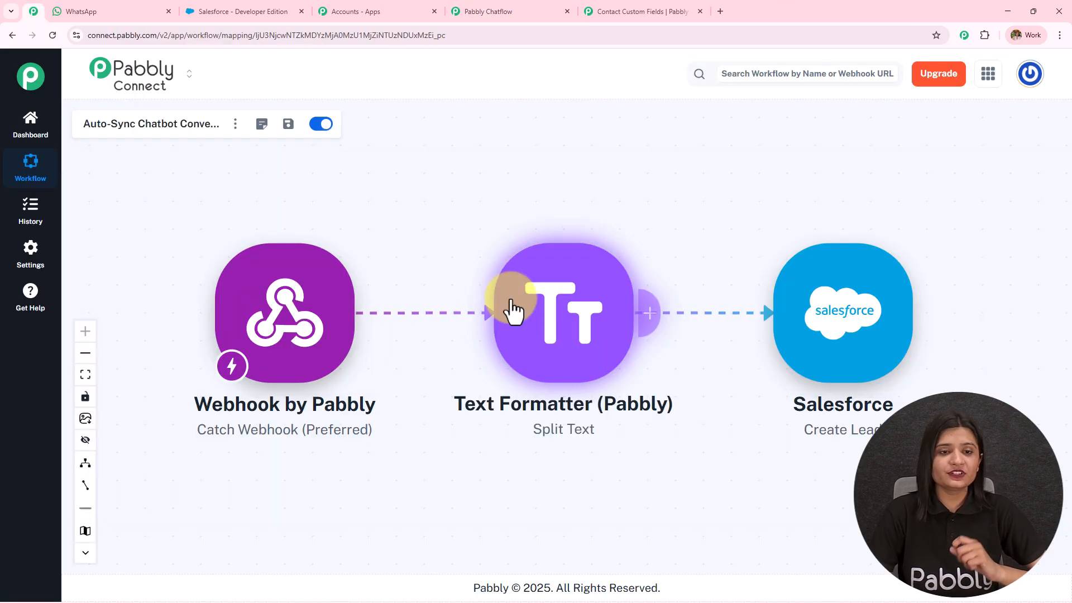
{"action": "left_click", "coordinate": [273, 319]}
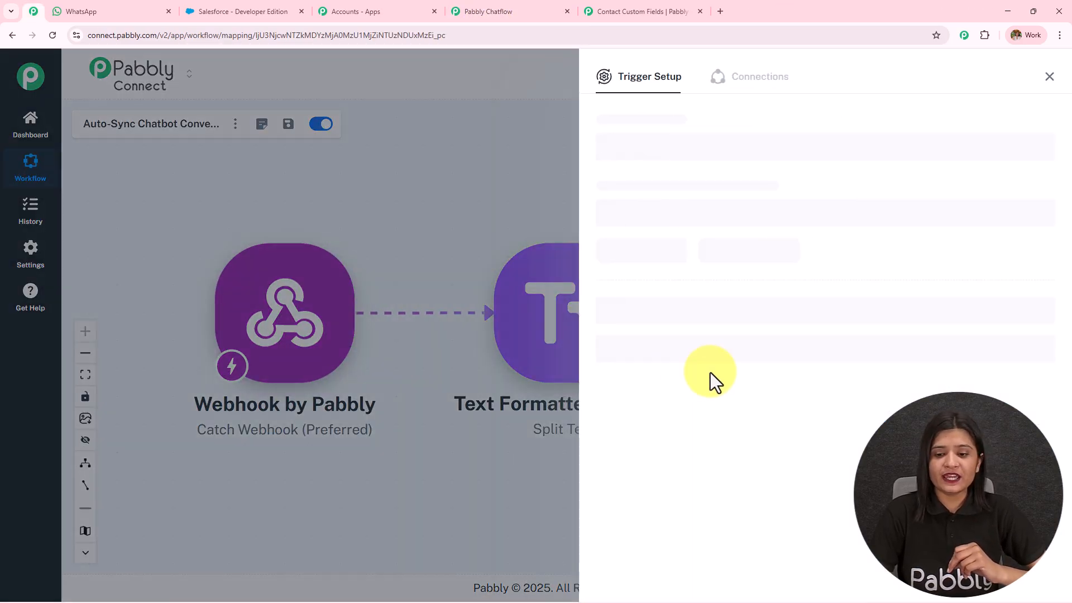
{"action": "scroll", "coordinate": [749, 475], "scroll_direction": "down", "scroll_amount": 3}
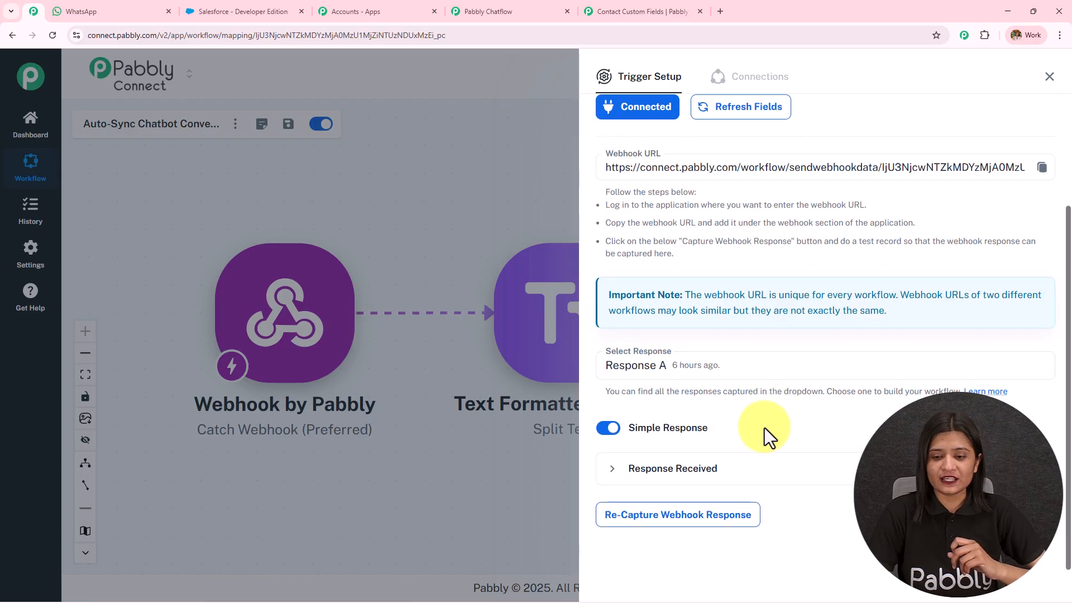
{"action": "left_click", "coordinate": [743, 472]}
{"action": "scroll", "coordinate": [837, 384], "scroll_direction": "down", "scroll_amount": 1}
{"action": "scroll", "coordinate": [838, 384], "scroll_direction": "down", "scroll_amount": 3}
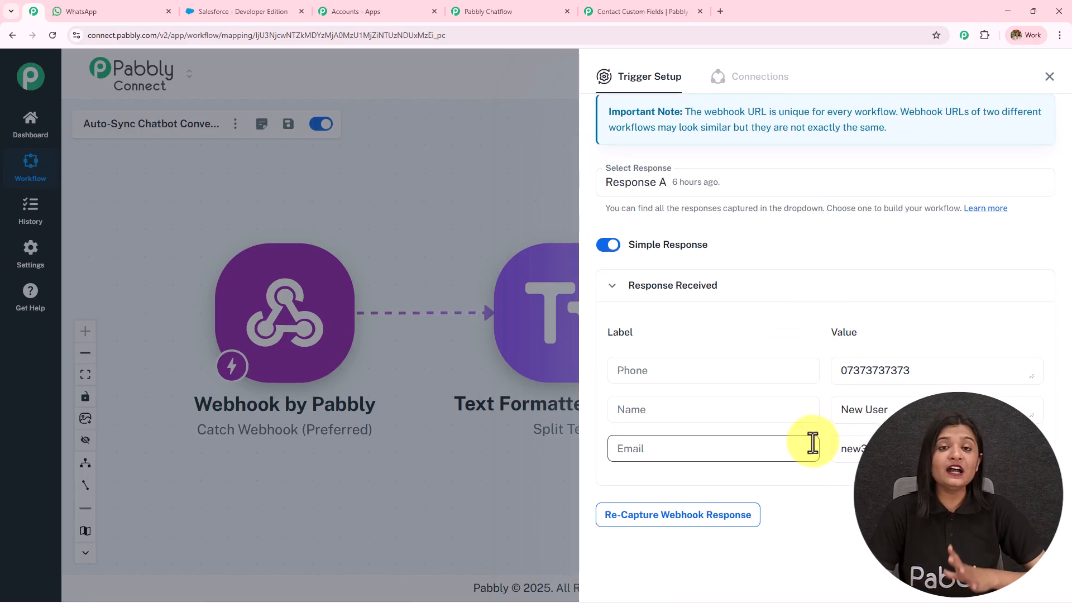
{"action": "left_click", "coordinate": [545, 11]}
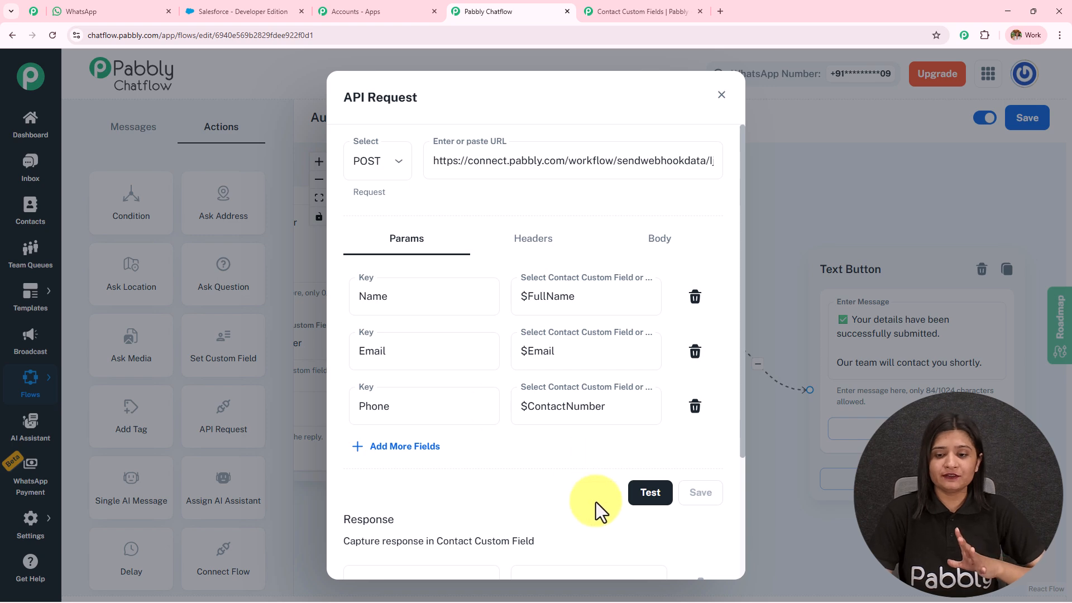
{"action": "left_click", "coordinate": [637, 500]}
{"action": "left_click", "coordinate": [34, 11]}
{"action": "left_click", "coordinate": [1044, 81]}
Step: Inspect the Text Formatter Split Text step and the Salesforce Create Lead field mapping
{"action": "left_click", "coordinate": [584, 349]}
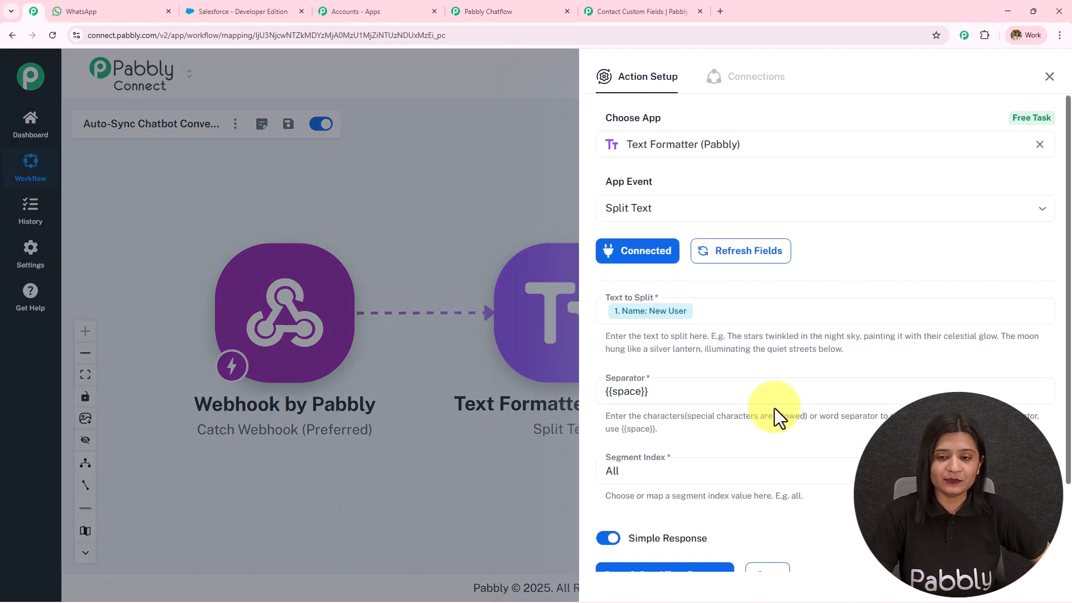
{"action": "scroll", "coordinate": [743, 335], "scroll_direction": "down", "scroll_amount": 2}
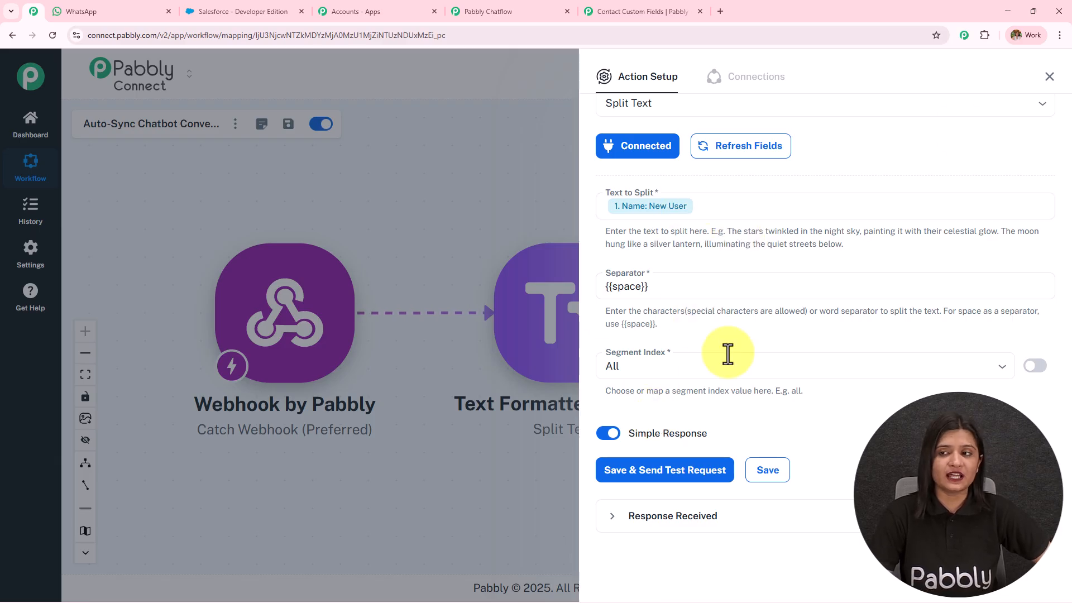
{"action": "left_click", "coordinate": [1049, 80]}
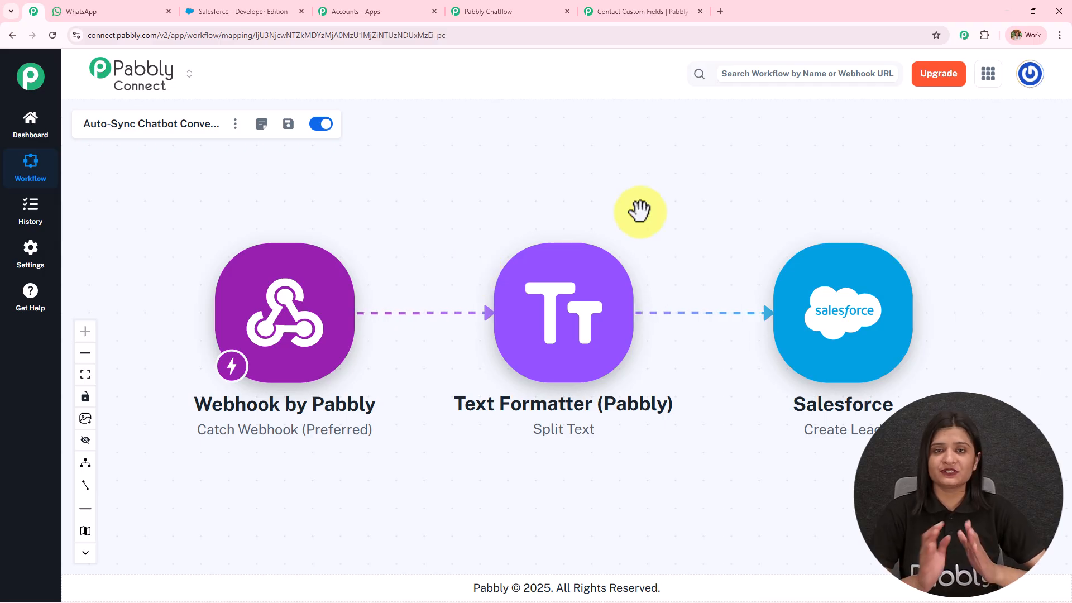
{"action": "left_click", "coordinate": [793, 329]}
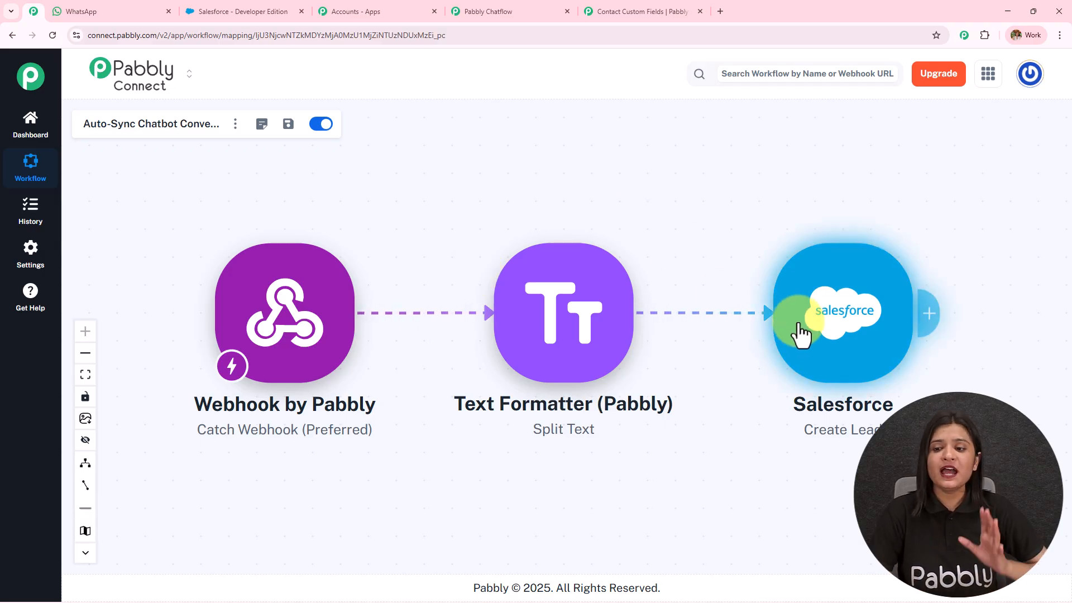
{"action": "scroll", "coordinate": [731, 323], "scroll_direction": "down", "scroll_amount": 4}
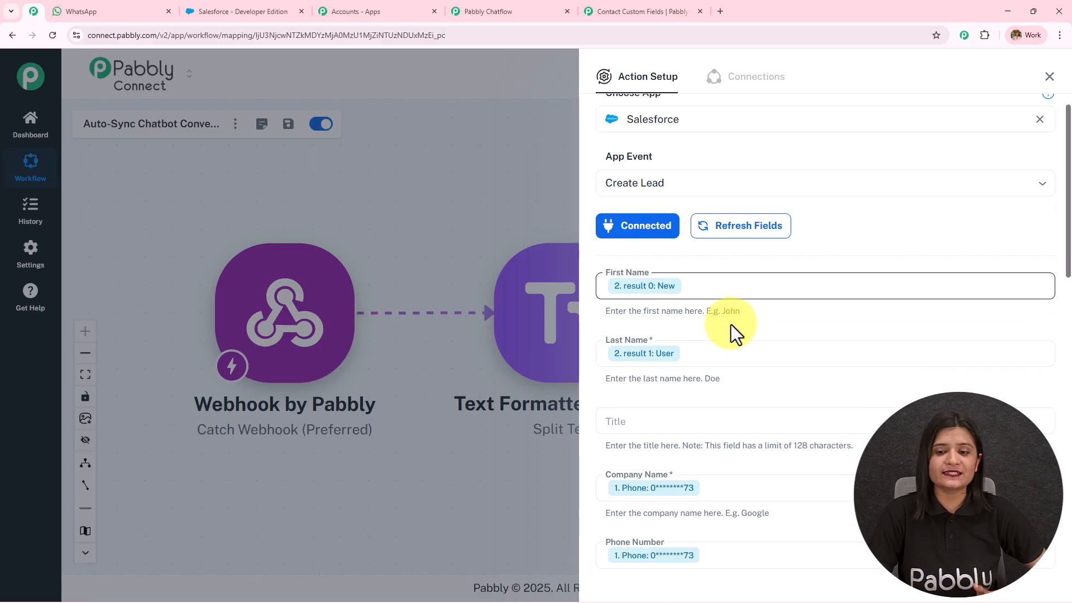
{"action": "scroll", "coordinate": [731, 324], "scroll_direction": "down", "scroll_amount": 3}
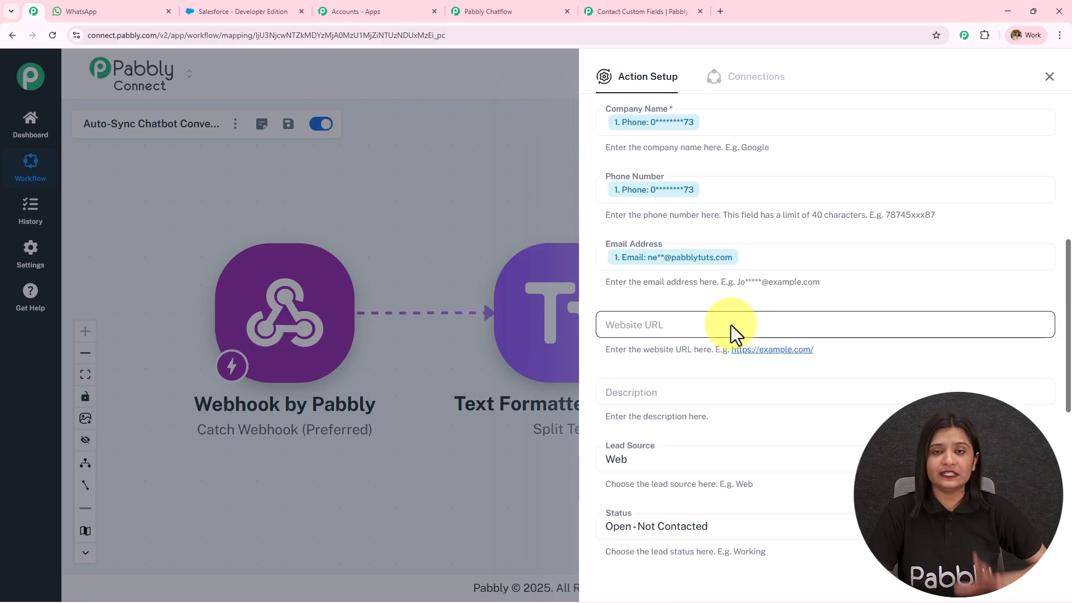
{"action": "scroll", "coordinate": [731, 324], "scroll_direction": "down", "scroll_amount": 3}
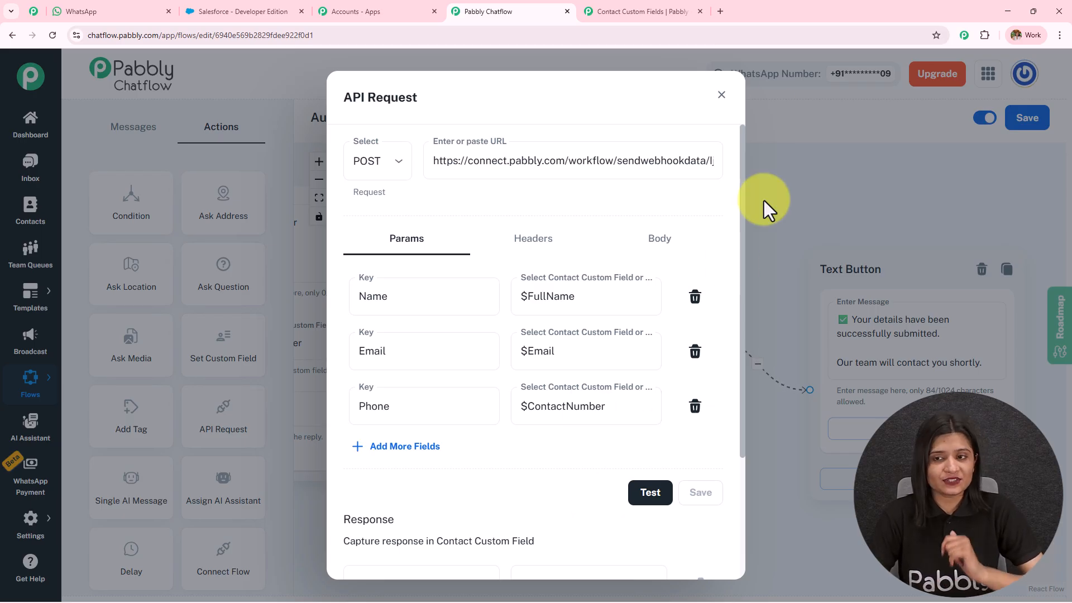
Step: Close the API request settings and pan to the Text Button, first reply and trigger nodes
{"action": "left_click", "coordinate": [722, 95]}
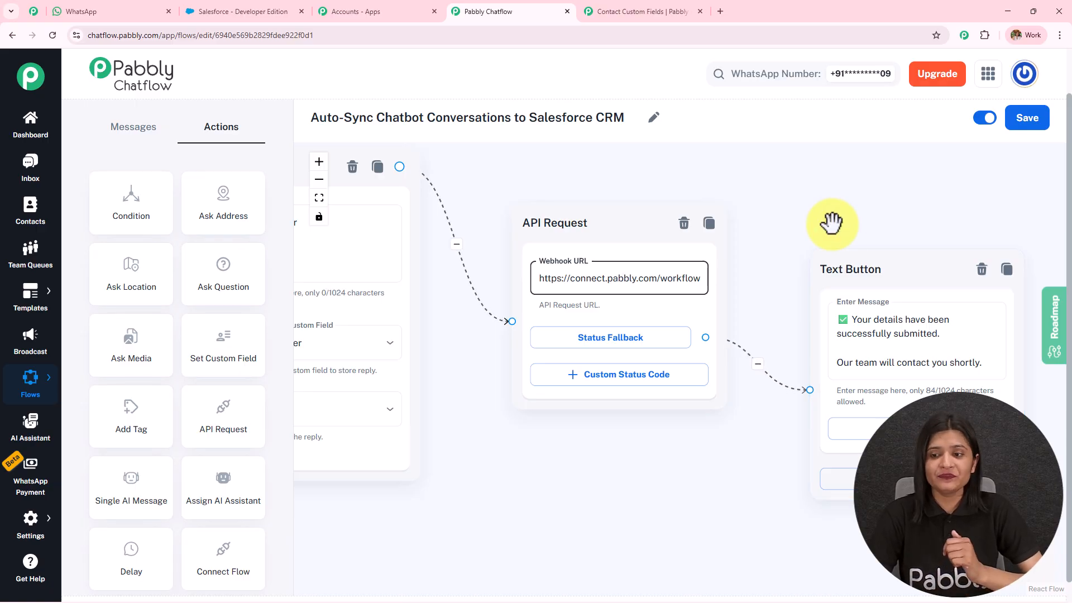
{"action": "left_click_drag", "start_coordinate": [833, 223], "coordinate": [739, 194]}
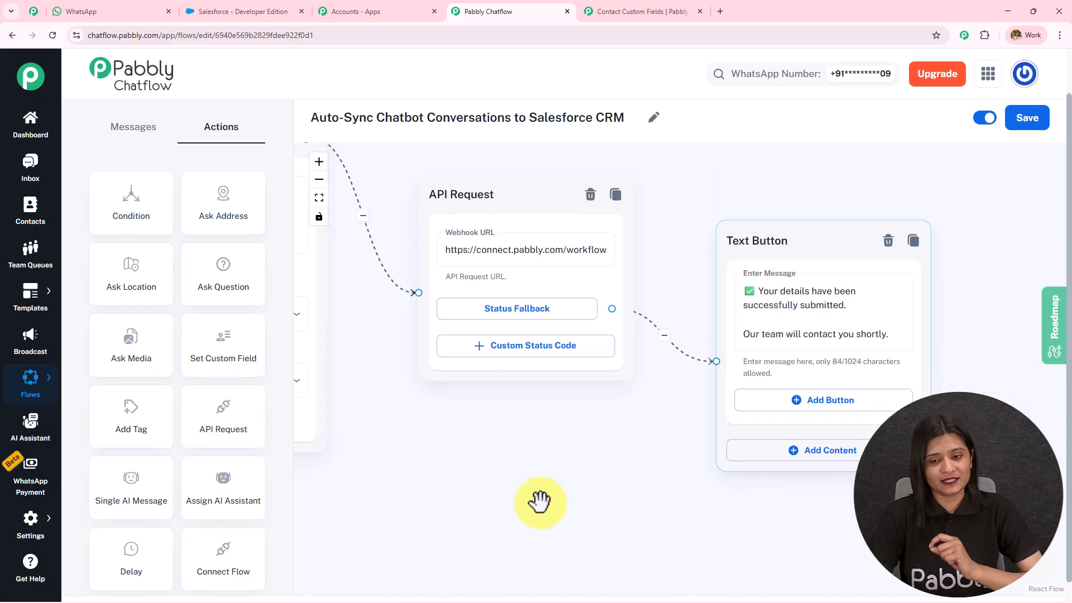
{"action": "scroll", "coordinate": [555, 471], "scroll_direction": "down", "scroll_amount": 3}
{"action": "left_click_drag", "start_coordinate": [555, 471], "coordinate": [749, 270]}
{"action": "left_click_drag", "start_coordinate": [609, 282], "coordinate": [821, 232]}
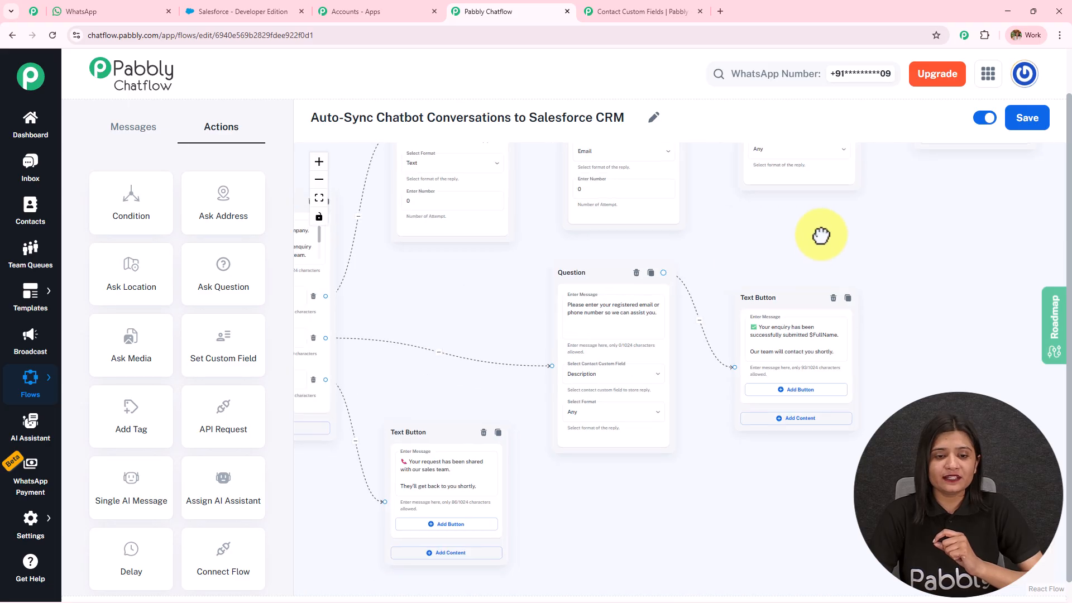
{"action": "left_click_drag", "start_coordinate": [481, 297], "coordinate": [636, 265]}
{"action": "scroll", "coordinate": [412, 292], "scroll_direction": "up", "scroll_amount": 5}
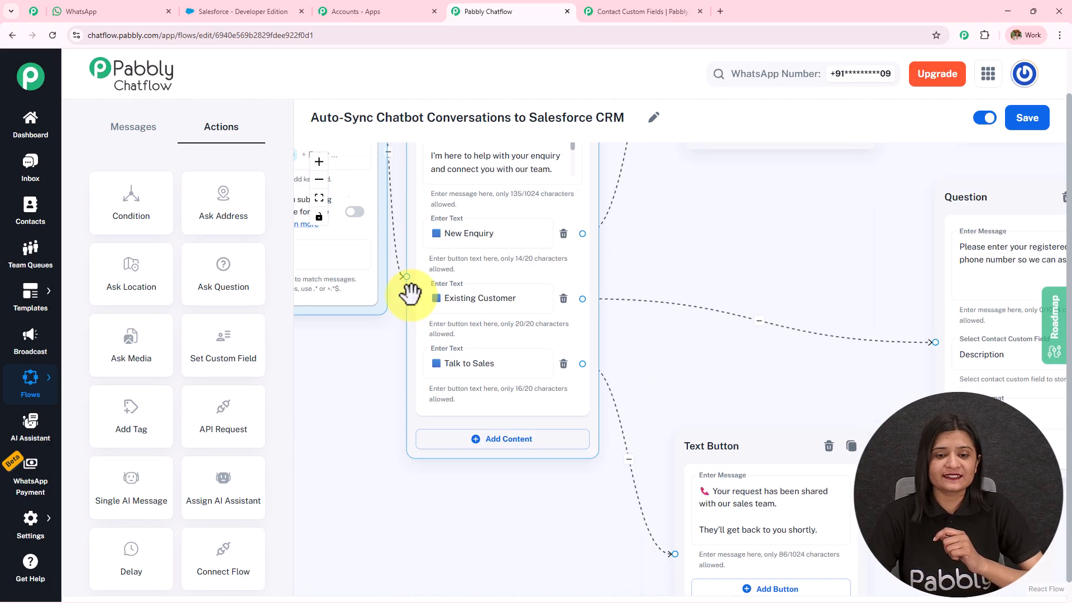
Step: Inspect the Question, confirmation and Talk to Sales reply nodes, then zoom out to the whole flow
{"action": "left_click_drag", "start_coordinate": [816, 263], "coordinate": [356, 254]}
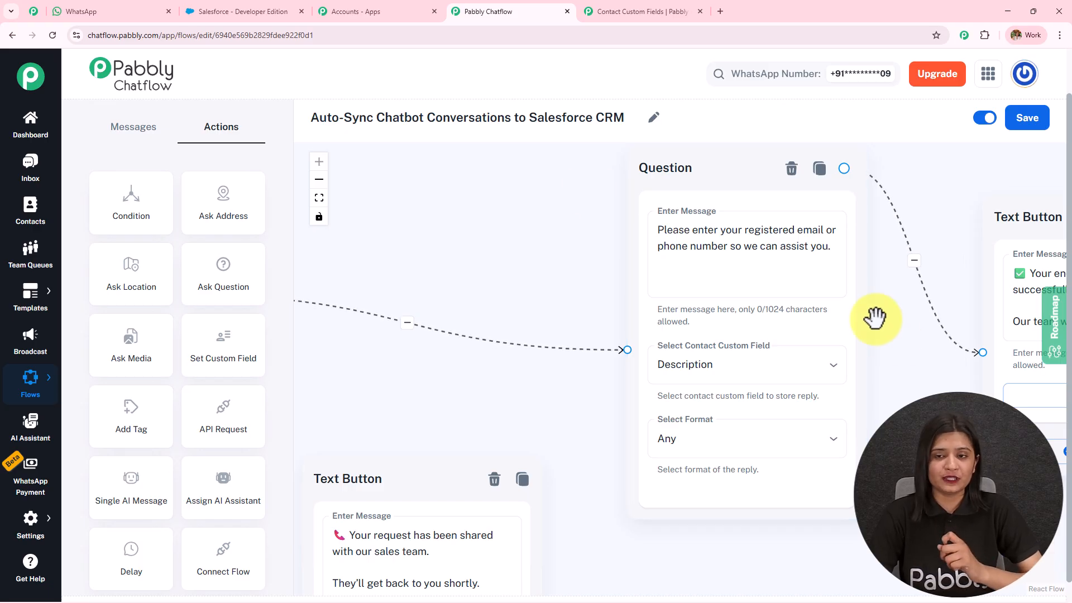
{"action": "left_click_drag", "start_coordinate": [908, 331], "coordinate": [627, 342]}
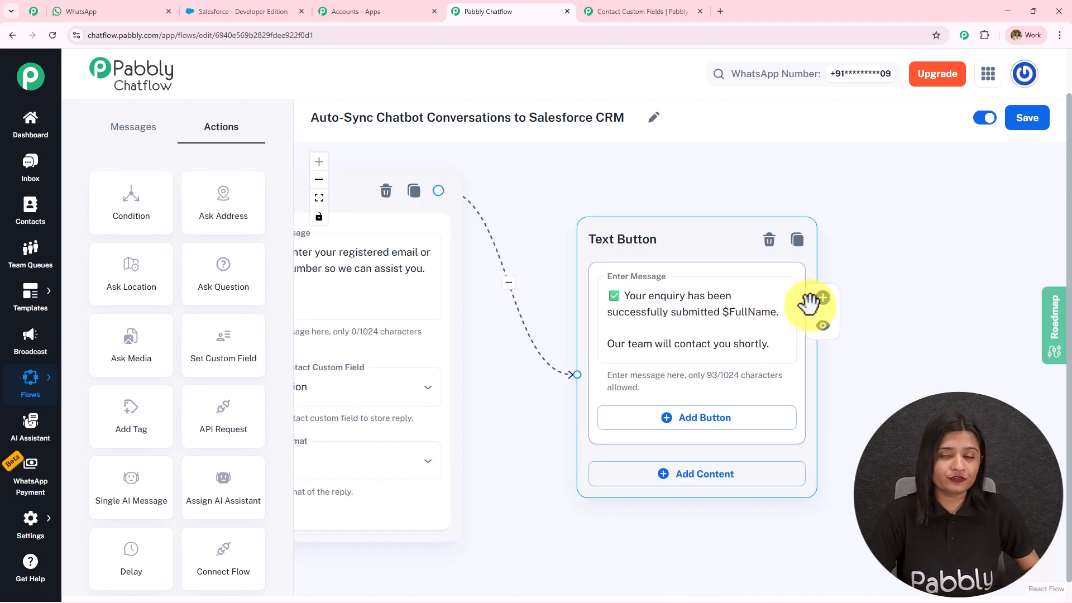
{"action": "scroll", "coordinate": [876, 296], "scroll_direction": "down", "scroll_amount": 3}
{"action": "scroll", "coordinate": [876, 295], "scroll_direction": "down", "scroll_amount": 1}
{"action": "left_click_drag", "start_coordinate": [877, 296], "coordinate": [558, 401]}
{"action": "scroll", "coordinate": [716, 373], "scroll_direction": "up", "scroll_amount": 3}
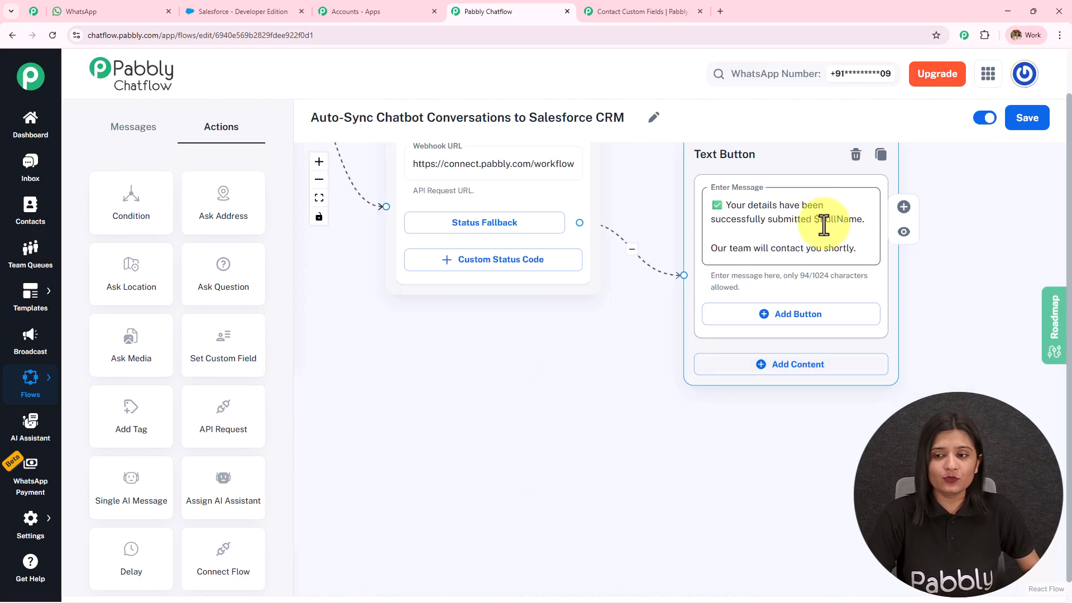
{"action": "scroll", "coordinate": [570, 400], "scroll_direction": "down", "scroll_amount": 2}
{"action": "left_click_drag", "start_coordinate": [491, 424], "coordinate": [919, 290]}
{"action": "left_click_drag", "start_coordinate": [413, 503], "coordinate": [815, 195]}
{"action": "scroll", "coordinate": [550, 211], "scroll_direction": "up", "scroll_amount": 2}
{"action": "left_click_drag", "start_coordinate": [550, 211], "coordinate": [716, 233]}
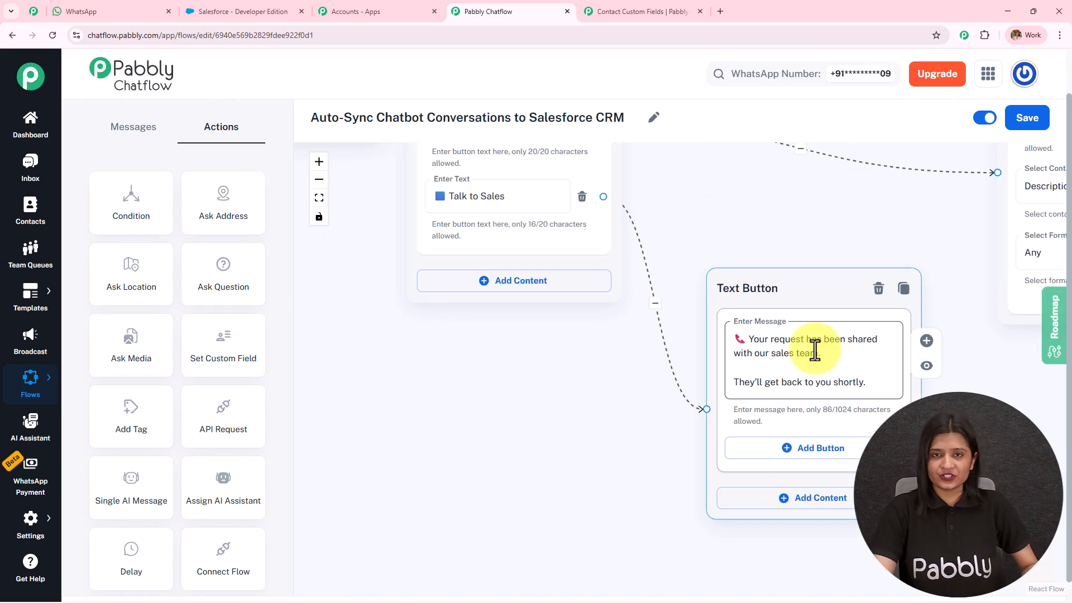
{"action": "scroll", "coordinate": [730, 407], "scroll_direction": "down", "scroll_amount": 4}
{"action": "scroll", "coordinate": [729, 407], "scroll_direction": "down", "scroll_amount": 3}
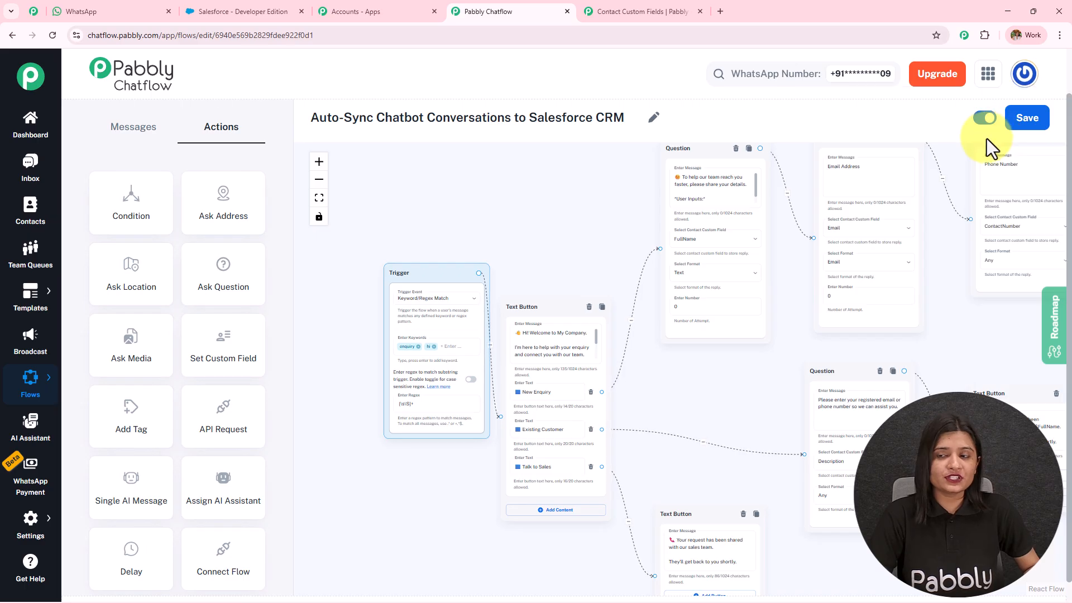
Step: Save the chatbot flow and send 'Hi, I have some enquiries' to the bot on WhatsApp
{"action": "left_click", "coordinate": [1035, 126]}
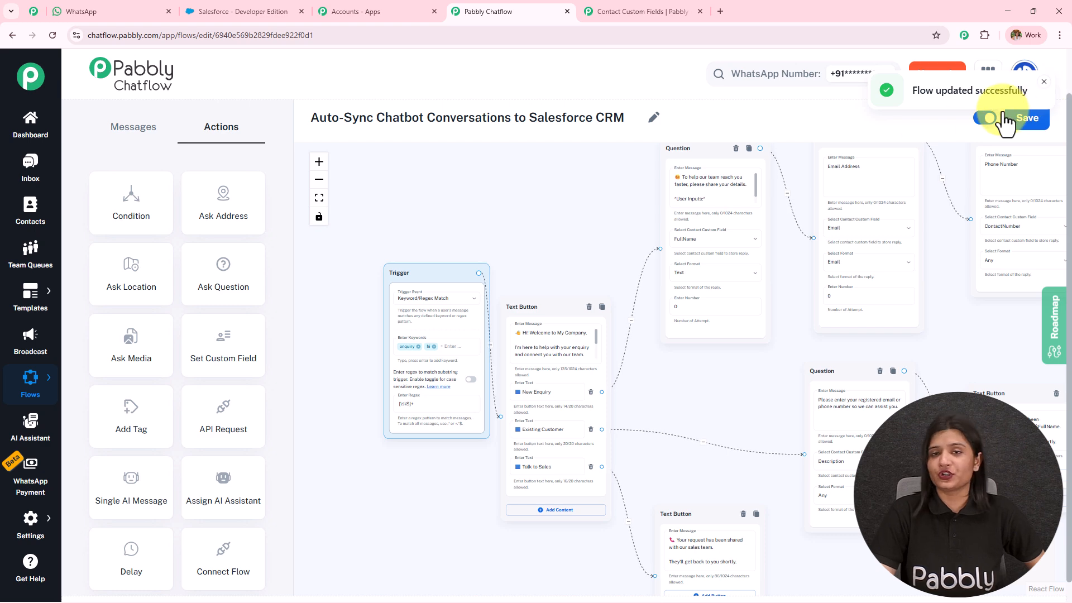
{"action": "left_click_drag", "start_coordinate": [652, 353], "coordinate": [550, 311]}
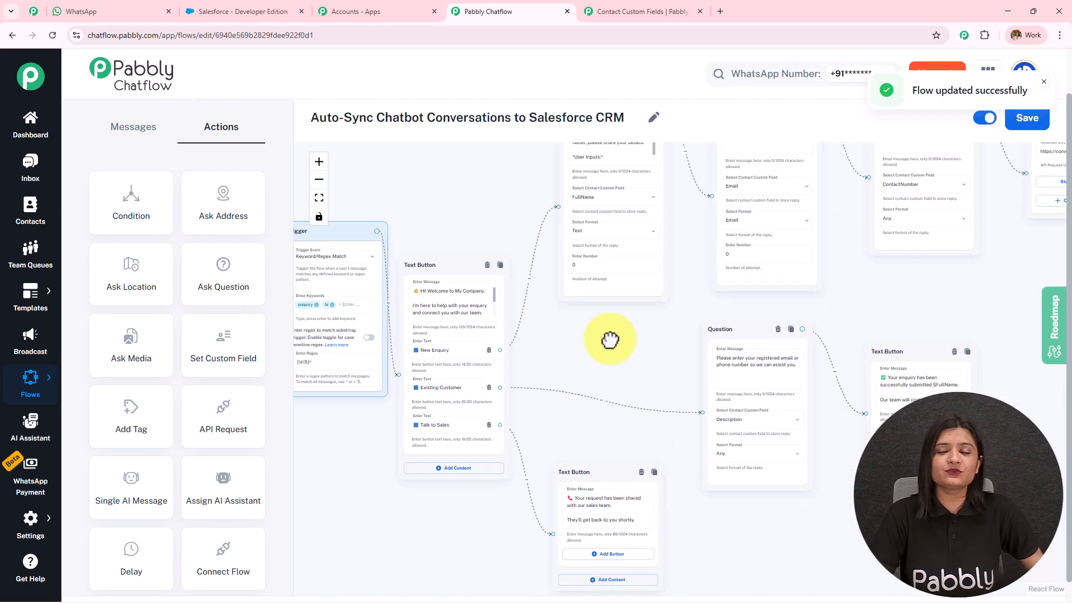
{"action": "left_click", "coordinate": [158, 11]}
{"action": "left_click", "coordinate": [617, 576]}
{"action": "type", "text": "Hi, I have some enquiries"}
{"action": "key", "text": "Return"}
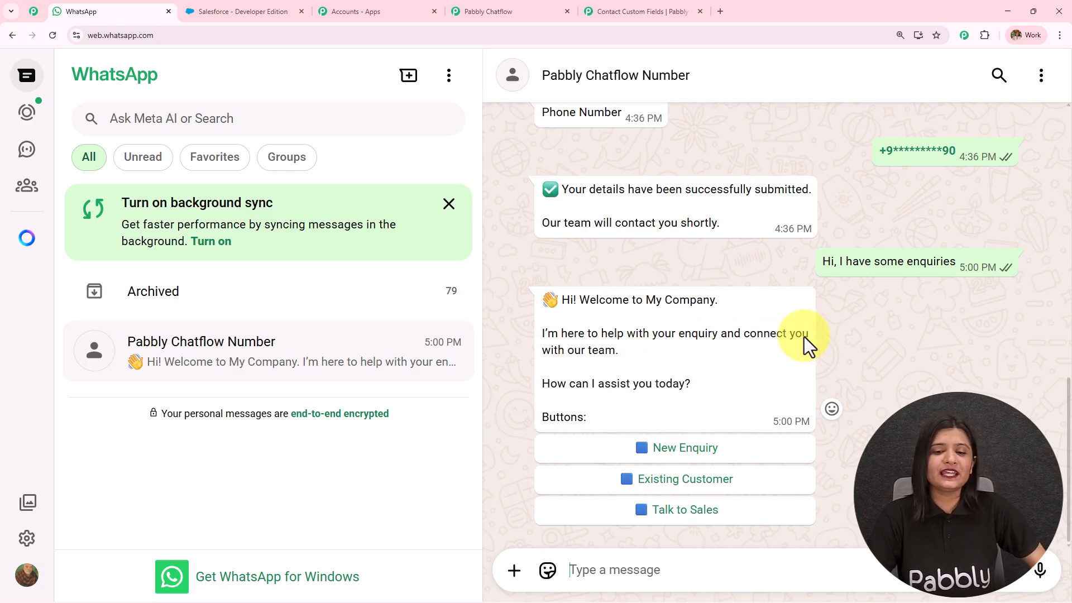
Step: Choose New Enquiry and send the contact's full name to the bot
{"action": "left_click", "coordinate": [711, 448]}
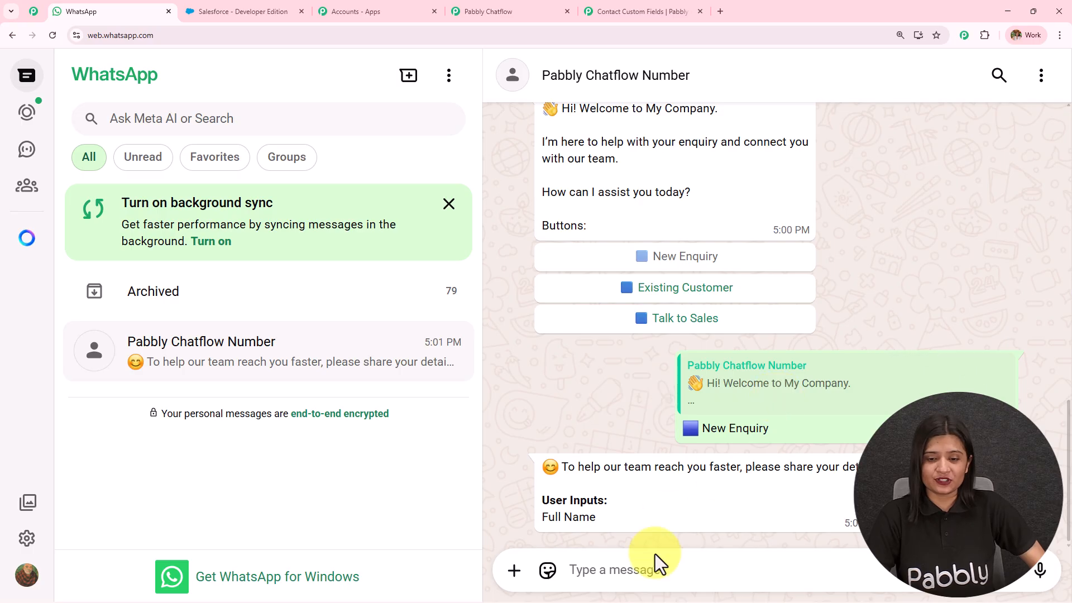
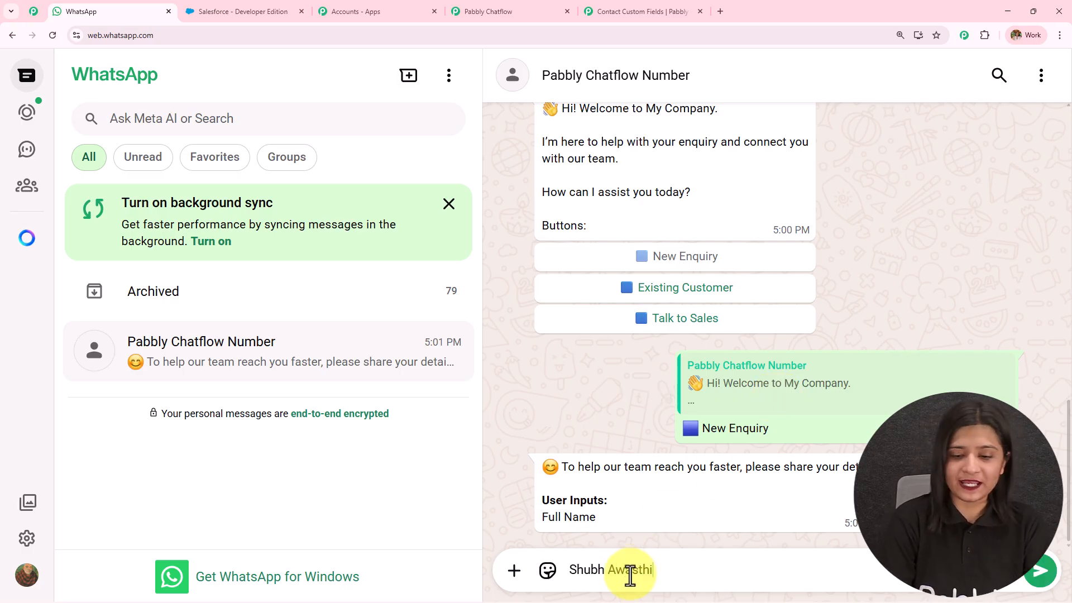
{"action": "key", "text": "Return"}
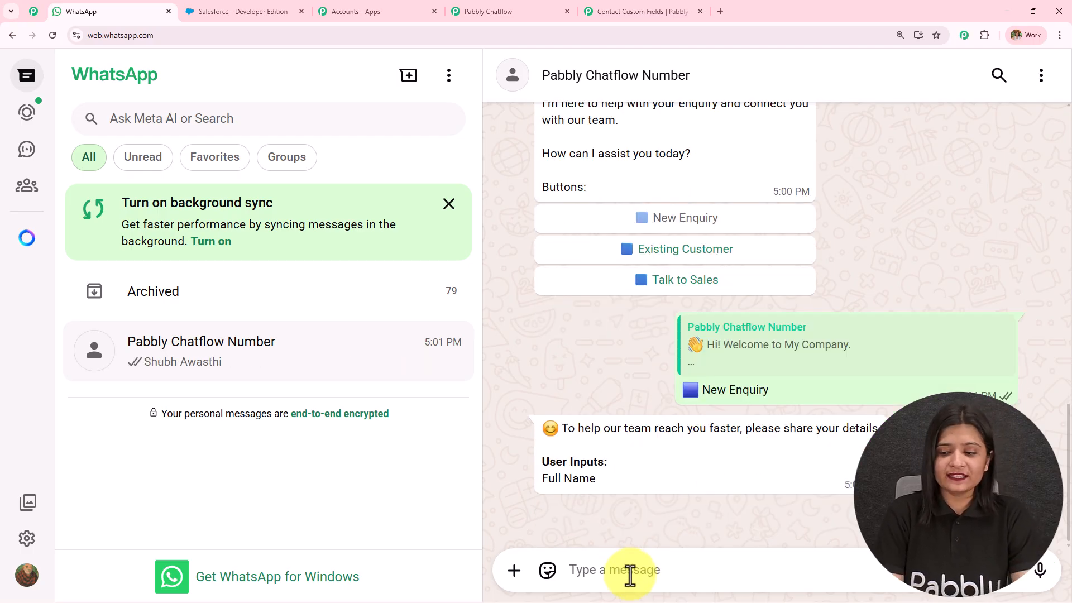
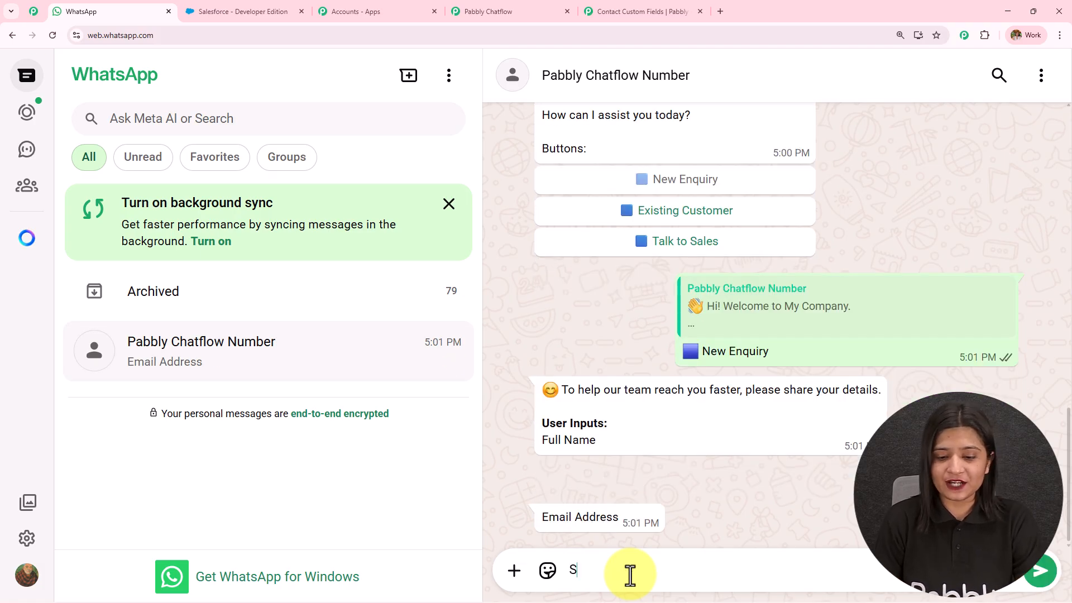
Step: Send the contact's e-mail address and phone number, then highlight the bot's confirmation message
{"action": "key", "text": "Return"}
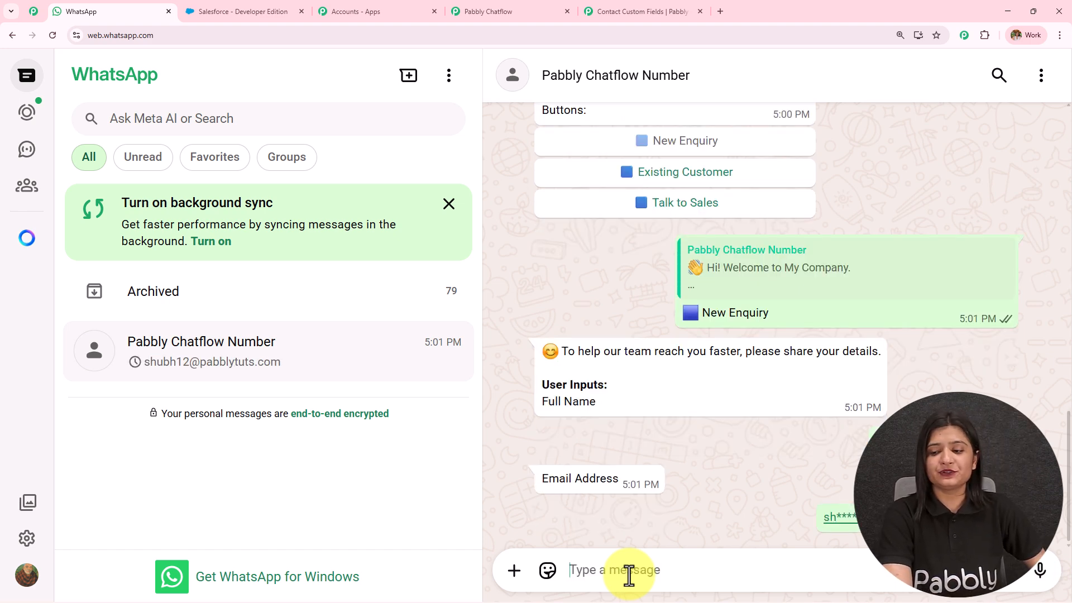
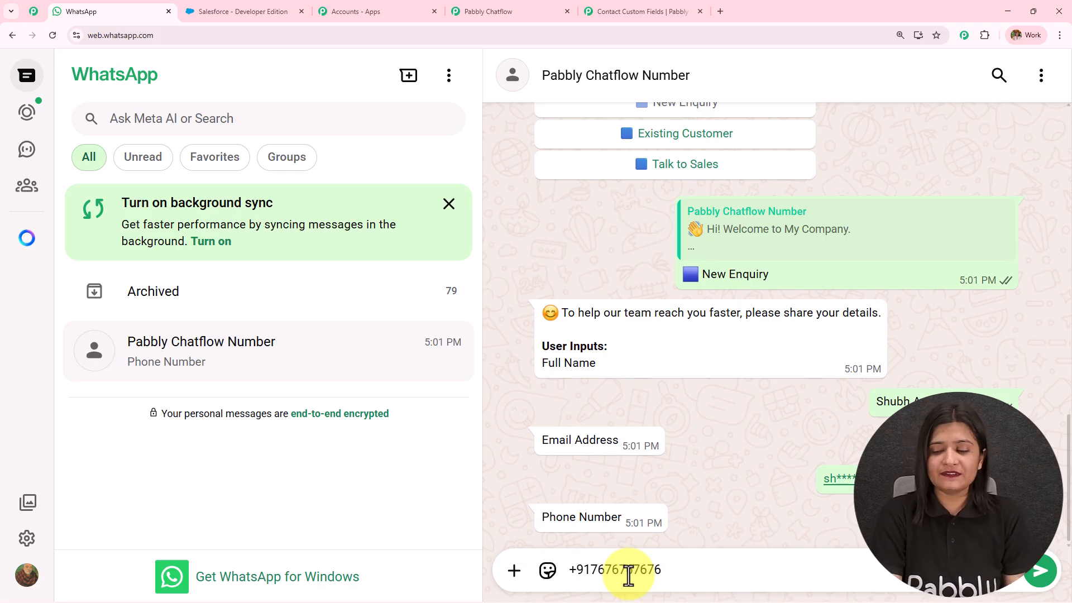
{"action": "key", "text": "Return"}
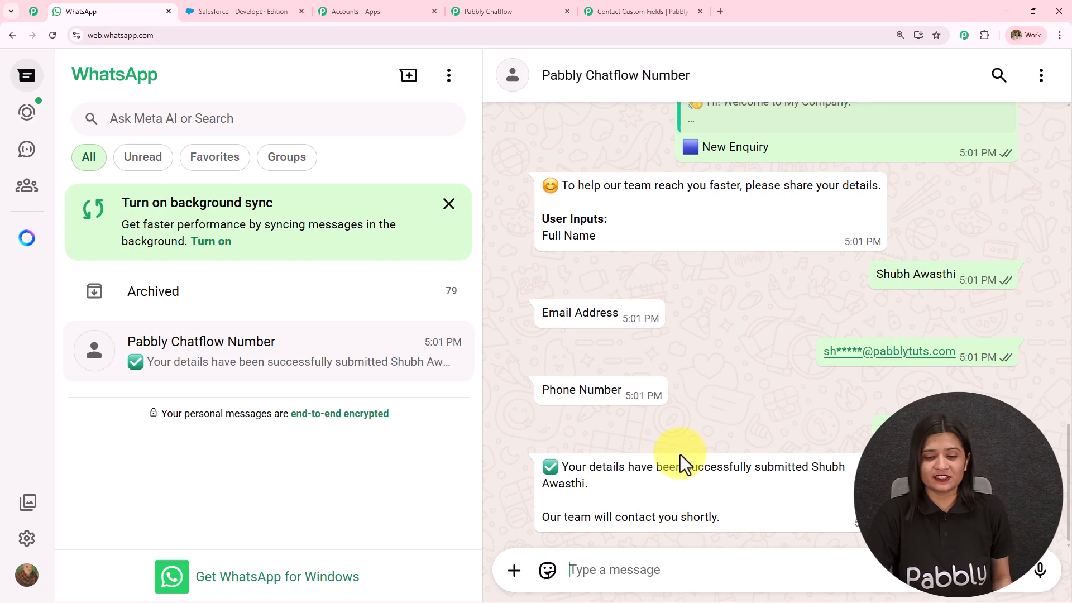
{"action": "left_click_drag", "start_coordinate": [558, 468], "coordinate": [769, 497]}
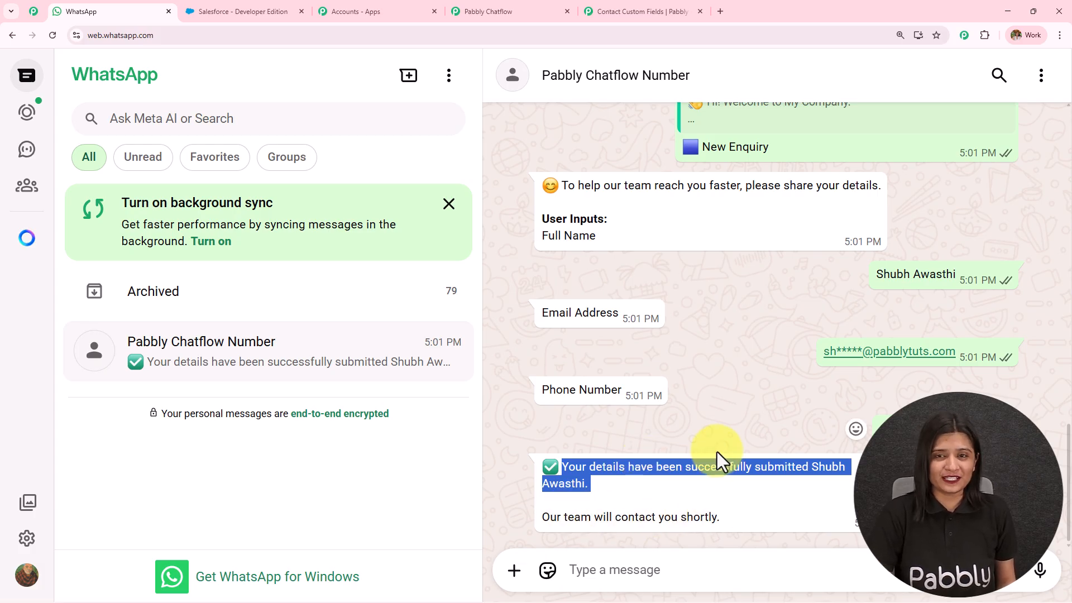
Step: Open the newly created lead from the refreshed Salesforce Leads list
{"action": "left_click", "coordinate": [513, 11]}
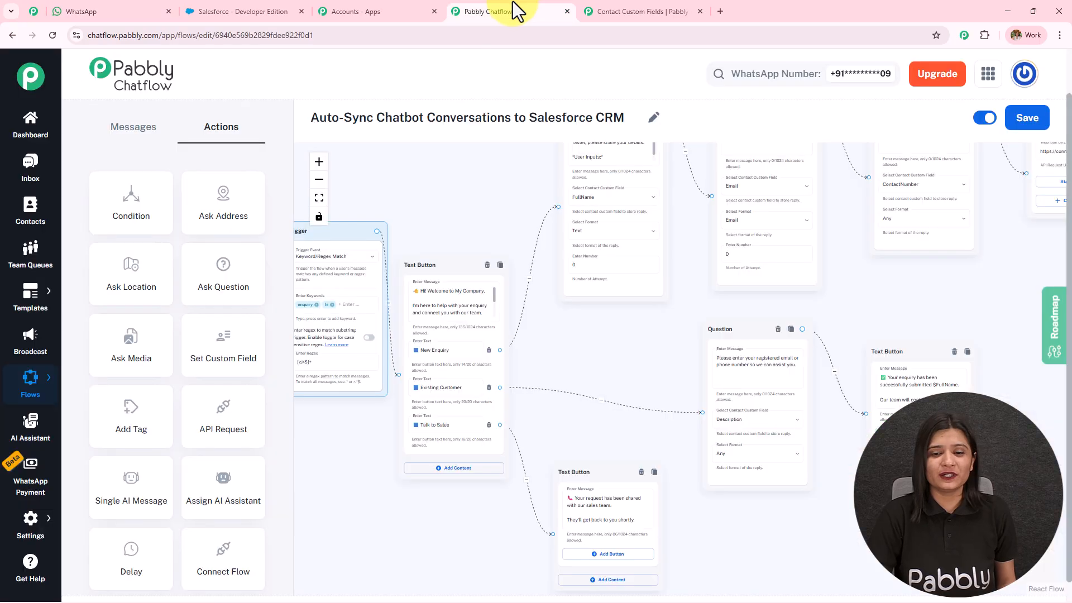
{"action": "left_click", "coordinate": [271, 9]}
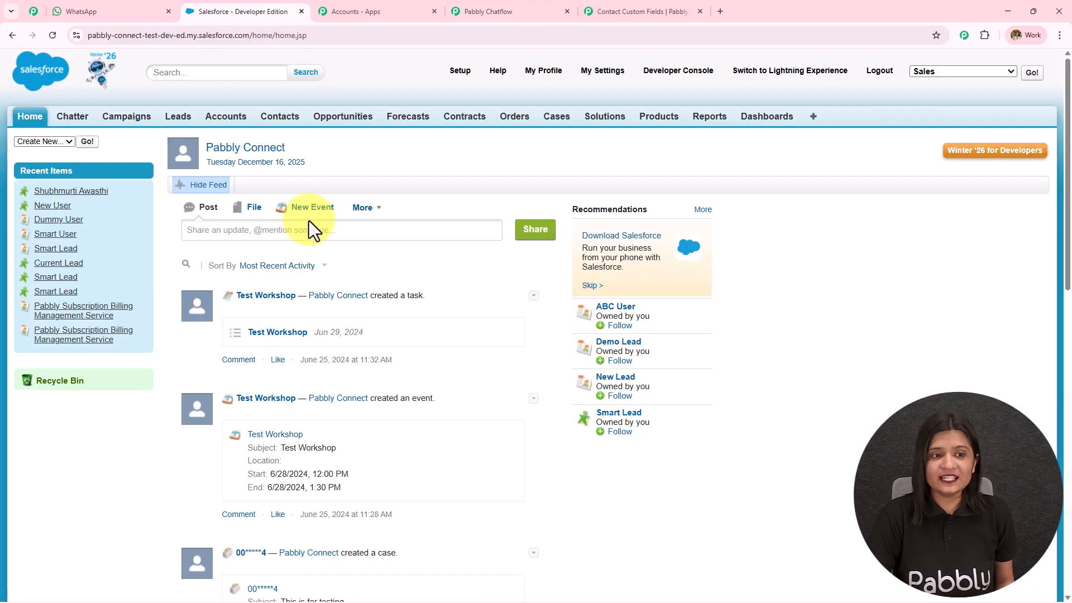
{"action": "left_click", "coordinate": [169, 122]}
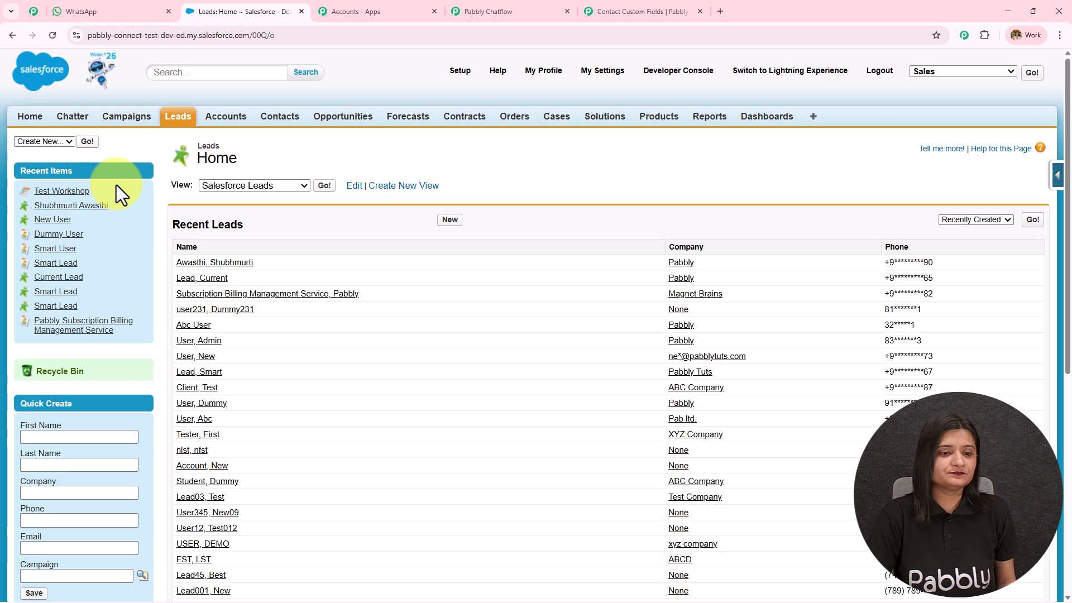
{"action": "left_click", "coordinate": [52, 35]}
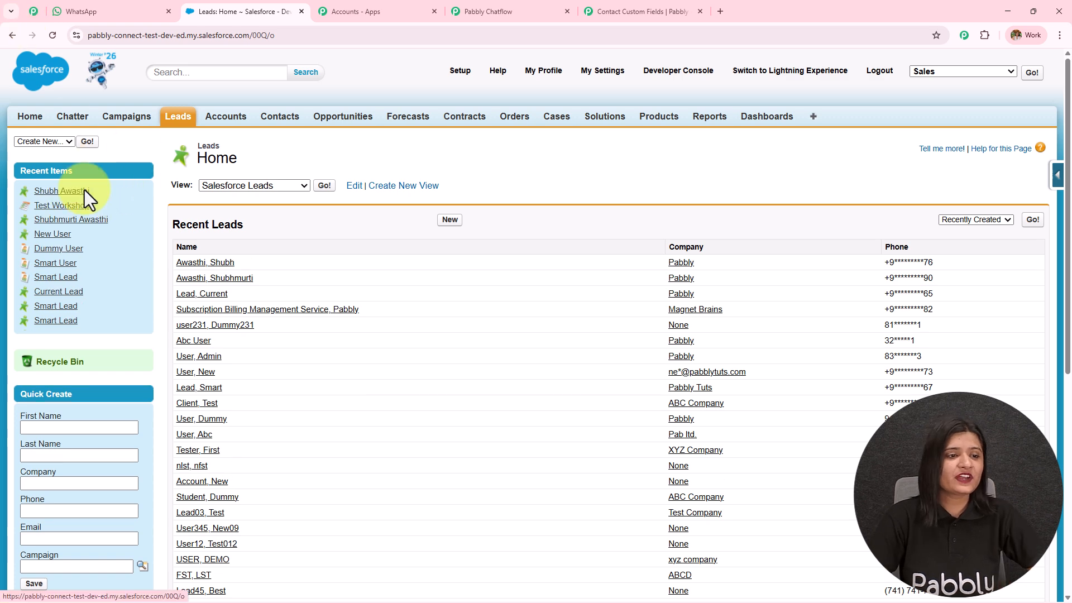
{"action": "left_click", "coordinate": [56, 190]}
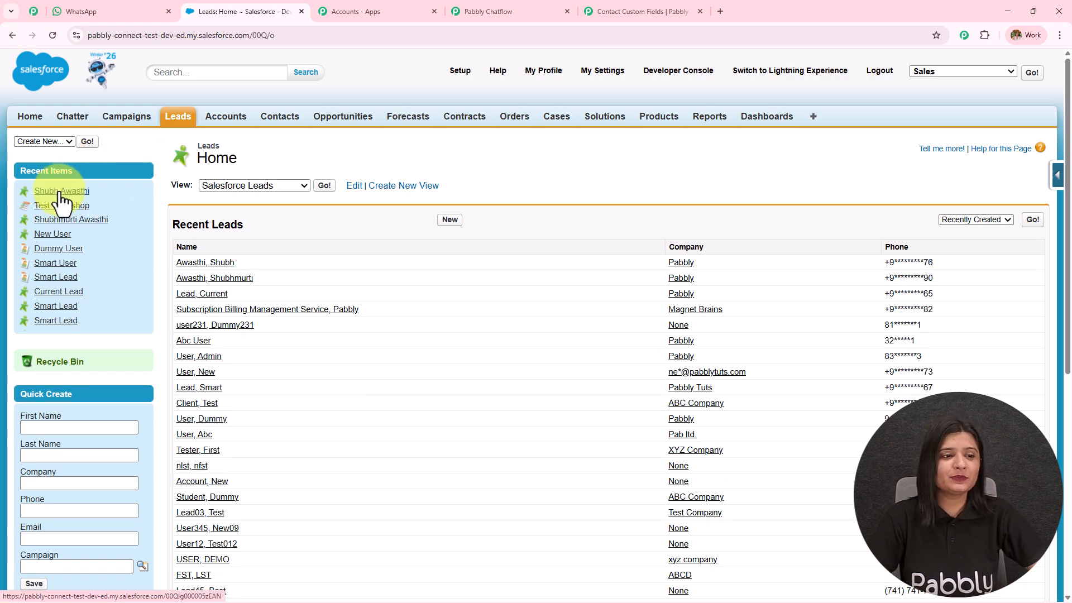
Step: Highlight the lead's name, email, company Pabbly, phone and Open - Not Contacted status
{"action": "scroll", "coordinate": [511, 280], "scroll_direction": "down", "scroll_amount": 3}
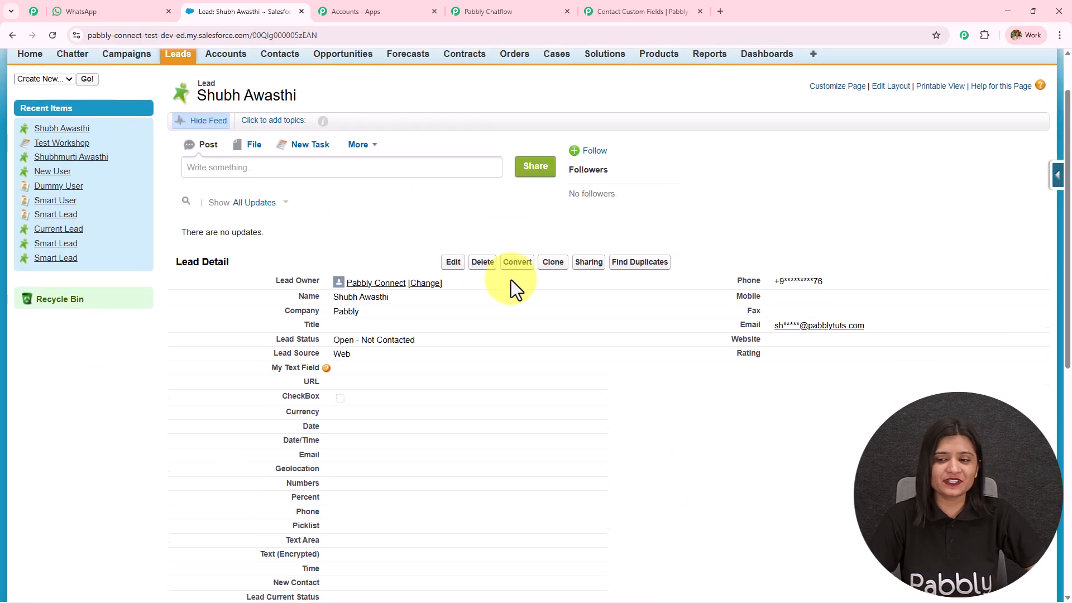
{"action": "left_click_drag", "start_coordinate": [774, 175], "coordinate": [843, 176]}
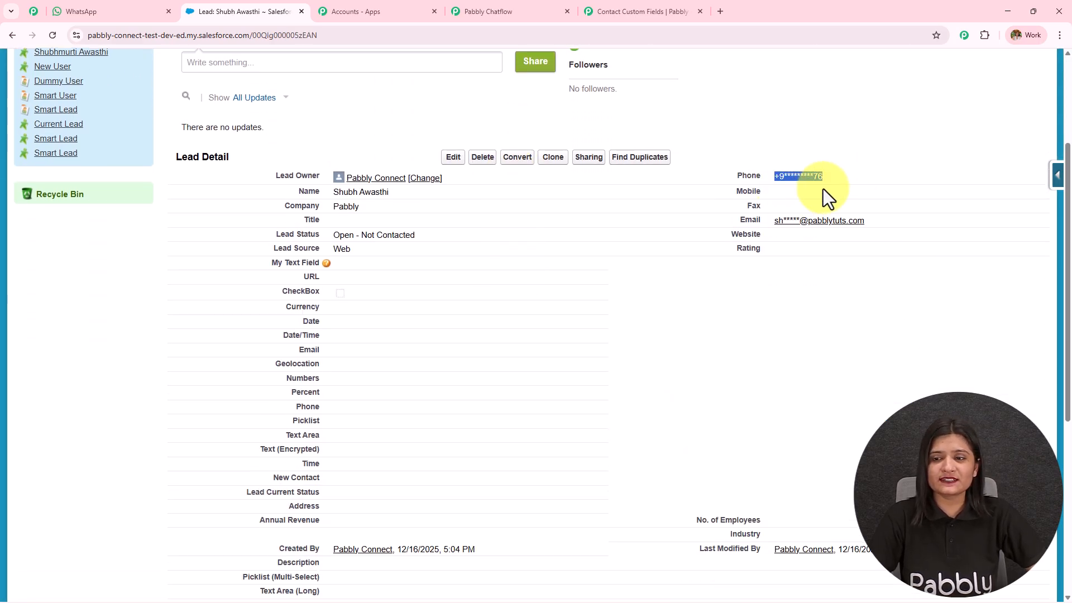
{"action": "left_click_drag", "start_coordinate": [775, 221], "coordinate": [888, 229]}
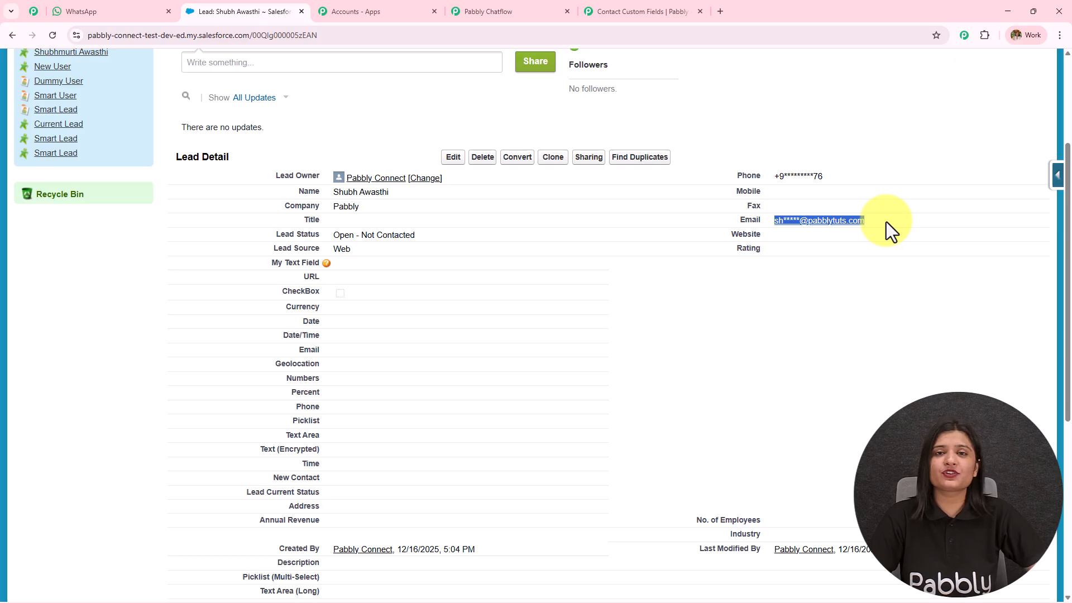
{"action": "left_click_drag", "start_coordinate": [331, 198], "coordinate": [516, 187]}
{"action": "scroll", "coordinate": [494, 220], "scroll_direction": "down", "scroll_amount": 2}
{"action": "scroll", "coordinate": [492, 221], "scroll_direction": "up", "scroll_amount": 1}
{"action": "left_click_drag", "start_coordinate": [333, 152], "coordinate": [479, 156]}
{"action": "left_click_drag", "start_coordinate": [333, 180], "coordinate": [326, 211]}
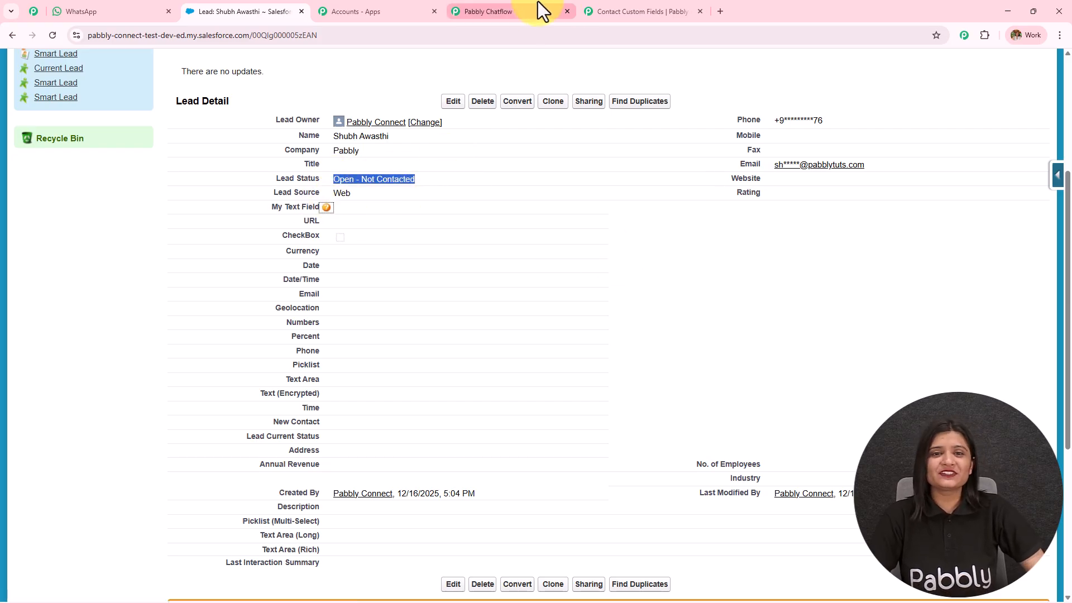
Step: Show the whole Auto-Sync Chatbot Conversations to Salesforce CRM flow zoomed out and centred
{"action": "left_click", "coordinate": [555, 10]}
{"action": "scroll", "coordinate": [659, 279], "scroll_direction": "down", "scroll_amount": 2}
{"action": "left_click_drag", "start_coordinate": [647, 334], "coordinate": [603, 356]}
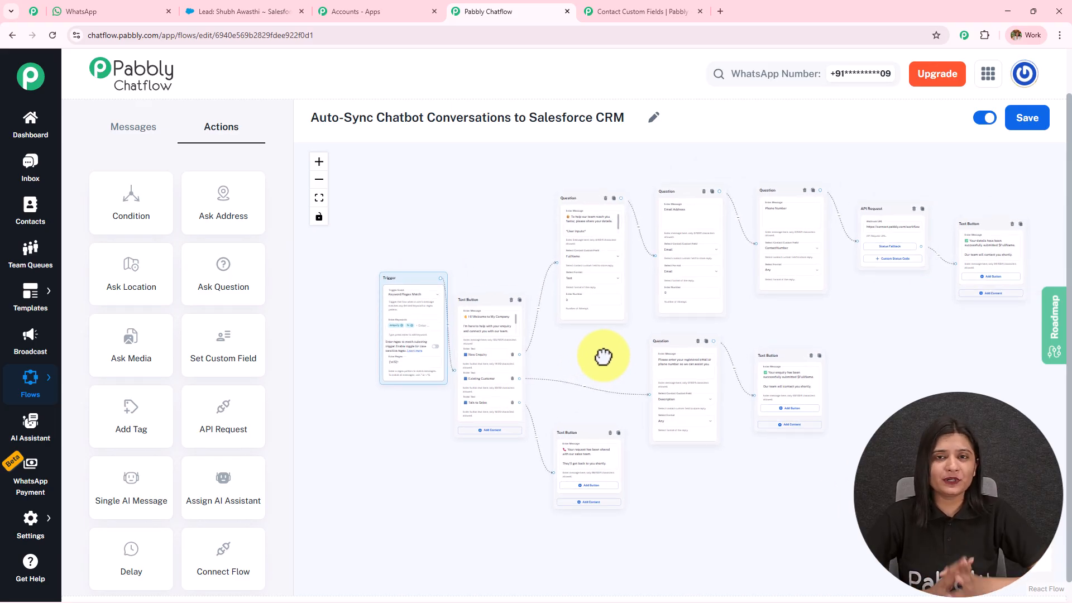